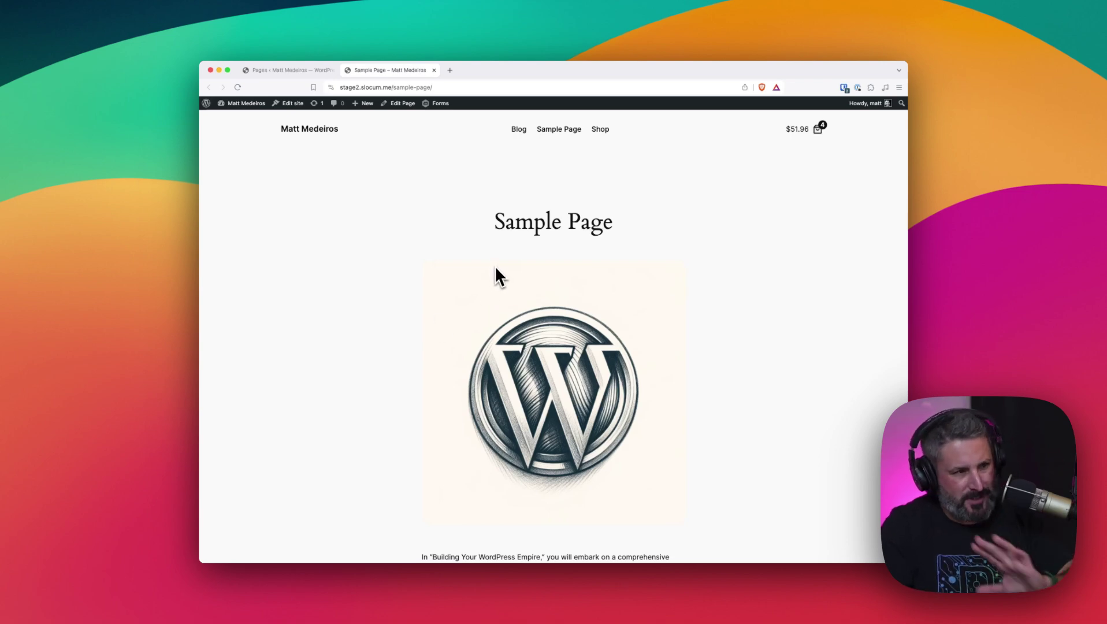
Return to the WordPress admin dashboard
scroll(525, 283, "down", 5)
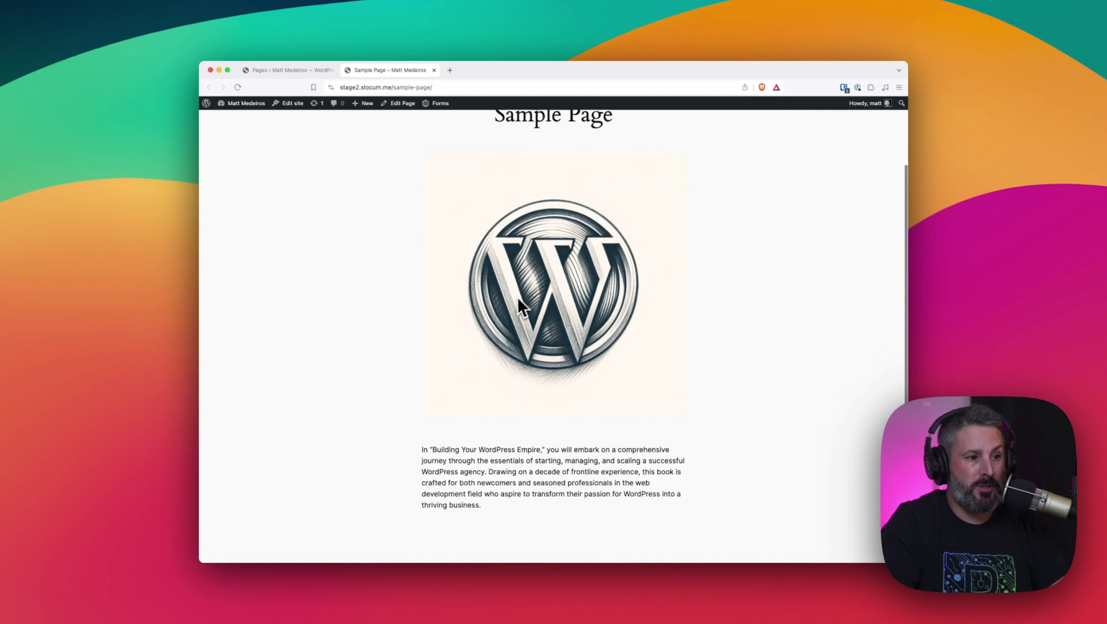
scroll(481, 302, "up", 5)
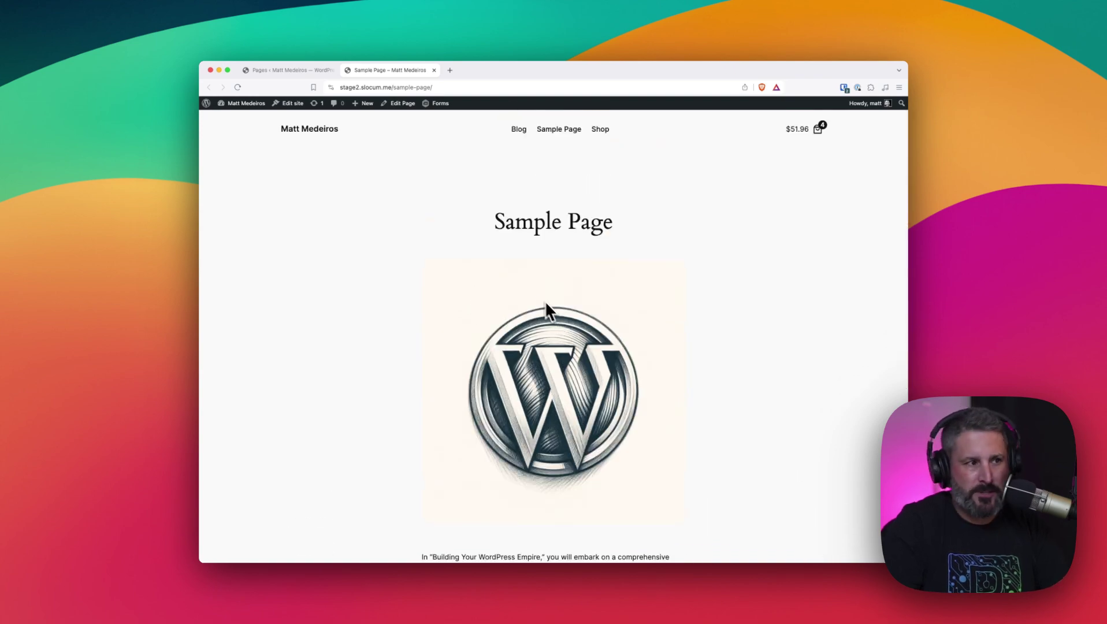
scroll(528, 242, "down", 3)
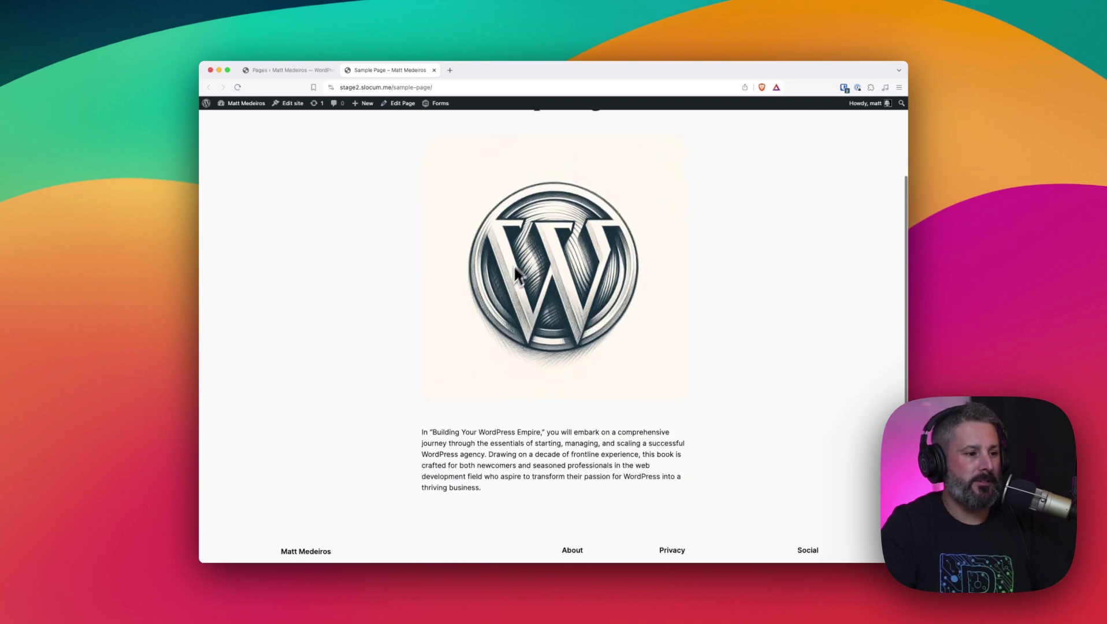
scroll(519, 338, "up", 3)
scroll(668, 312, "down", 7)
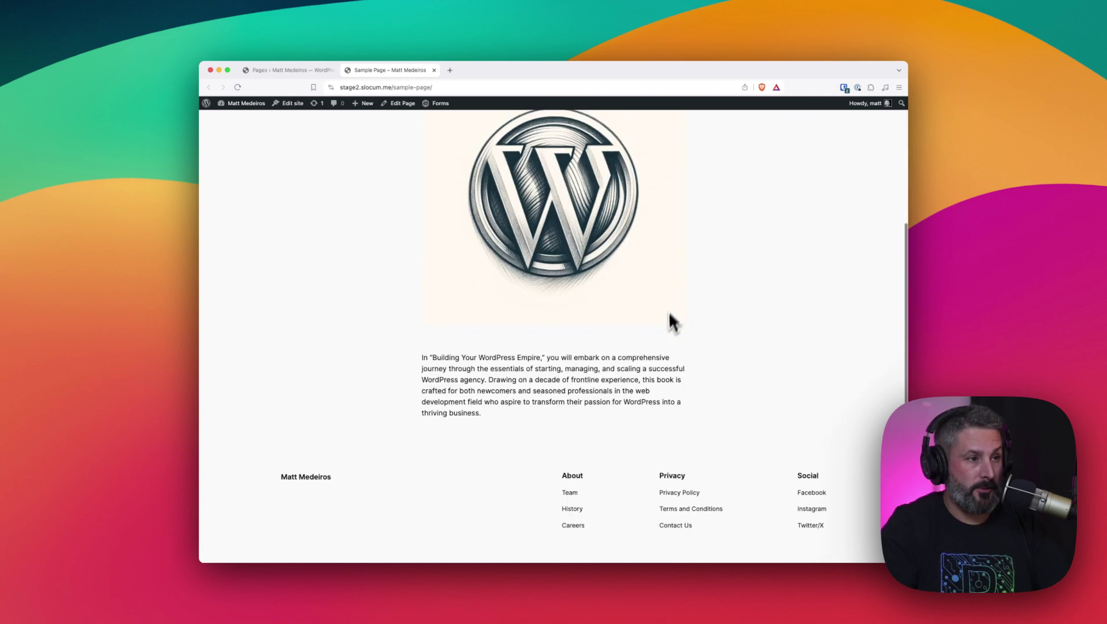
scroll(613, 425, "up", 8)
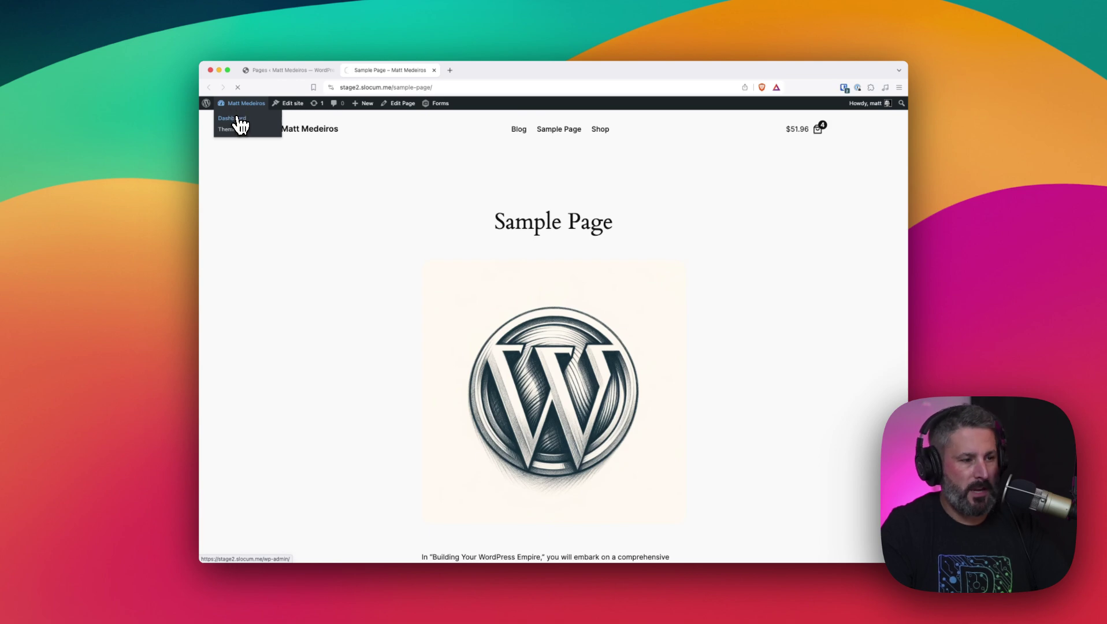
left_click(240, 122)
In the Site Editor's Patterns library, show the Footer template parts category
mouse_move(243, 330)
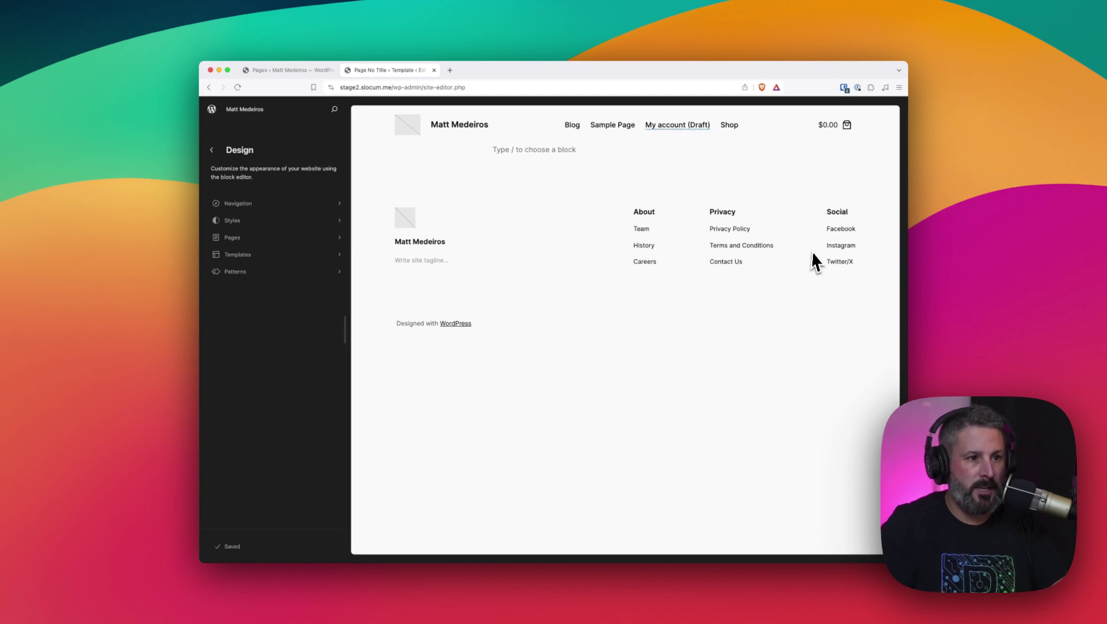
left_click(318, 271)
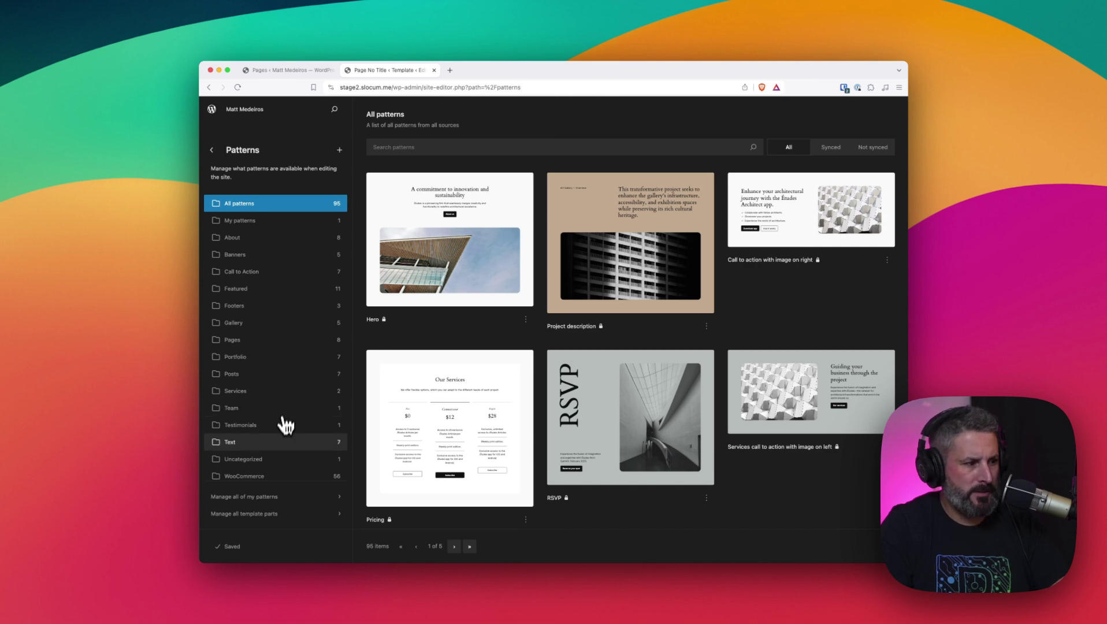
scroll(286, 451, "down", 3)
left_click(288, 433)
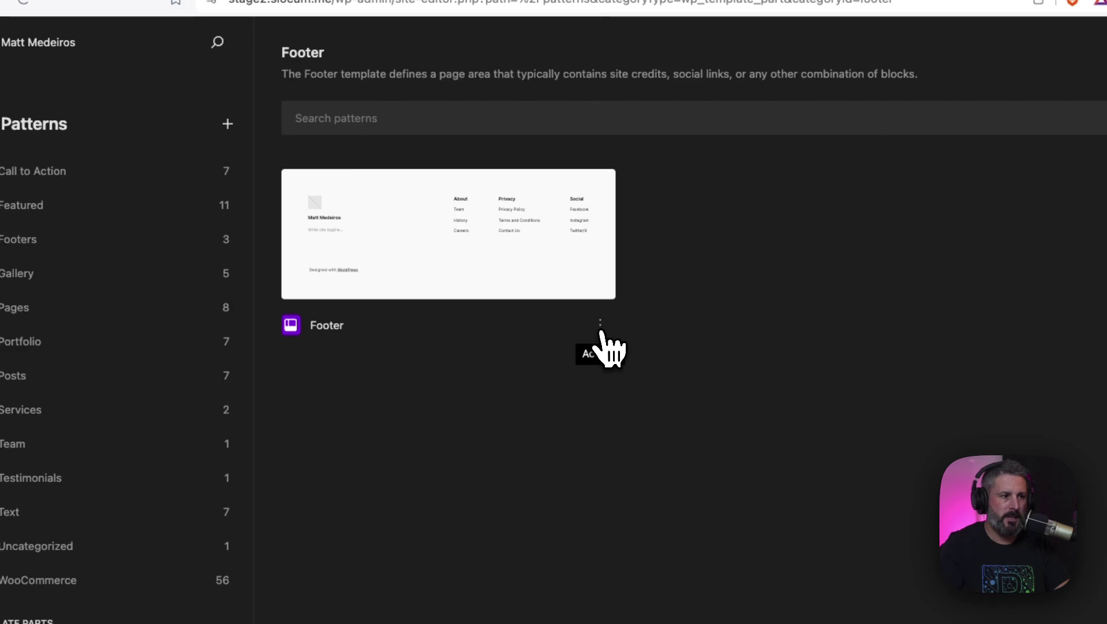
Duplicate the Footer template part and rename the copy 'Simple Footer'
left_click(601, 326)
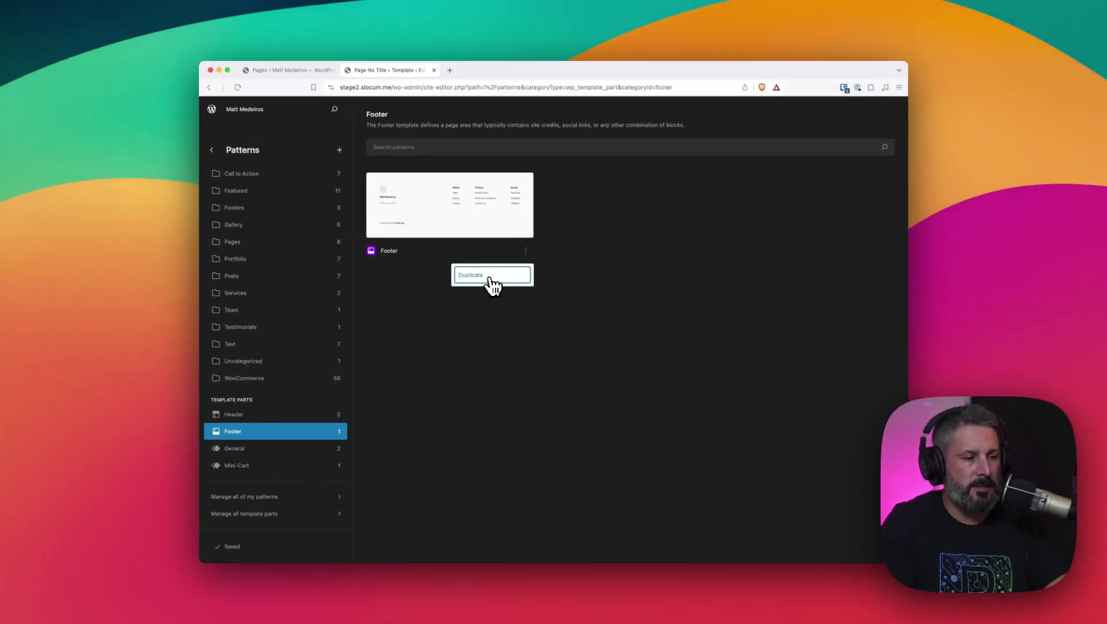
left_click(489, 276)
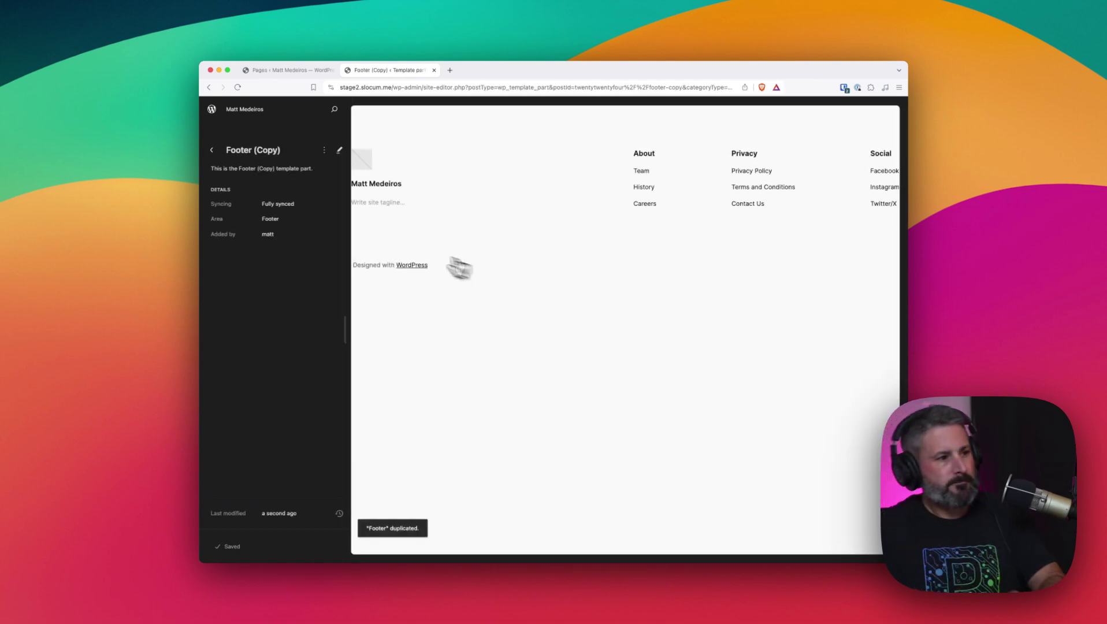
left_click(325, 150)
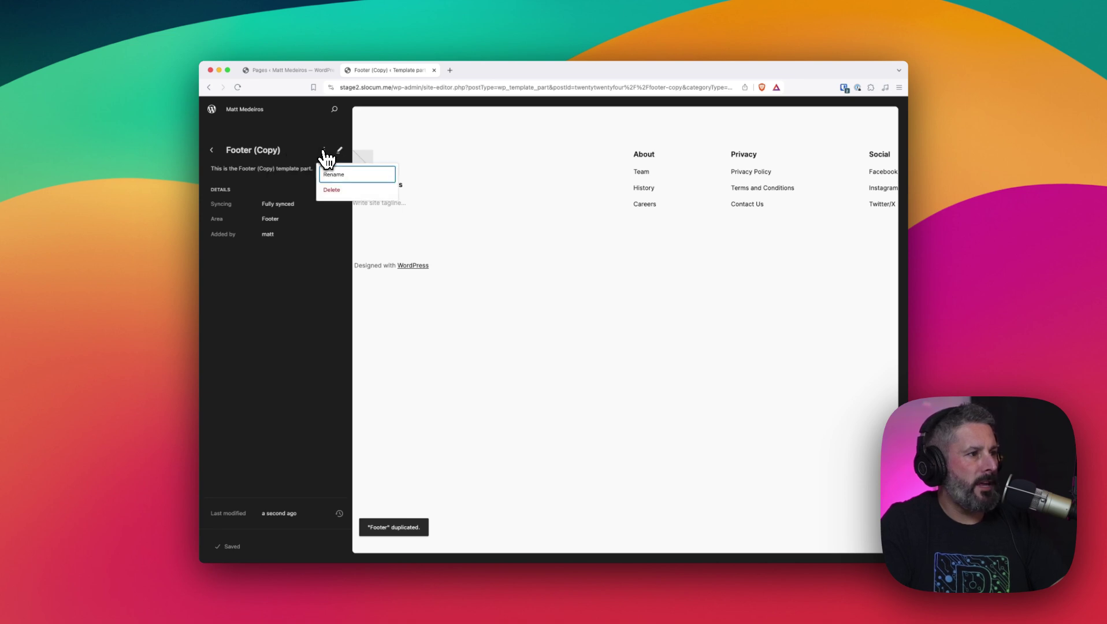
left_click(334, 174)
left_click_drag(509, 333, 520, 330)
key("super+a")
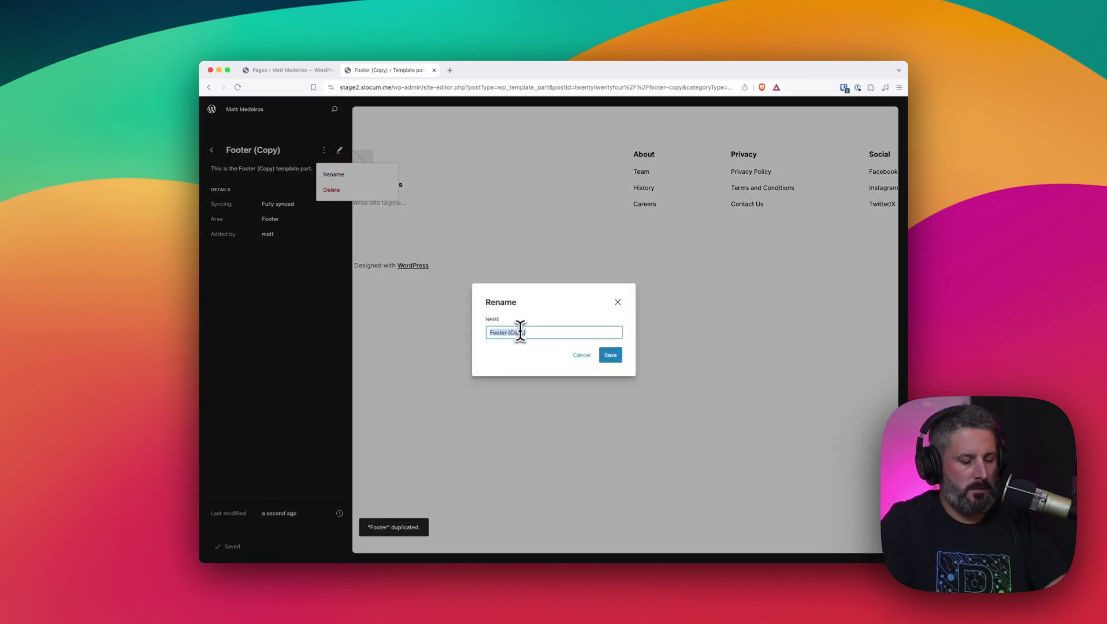
type("Simple Footer")
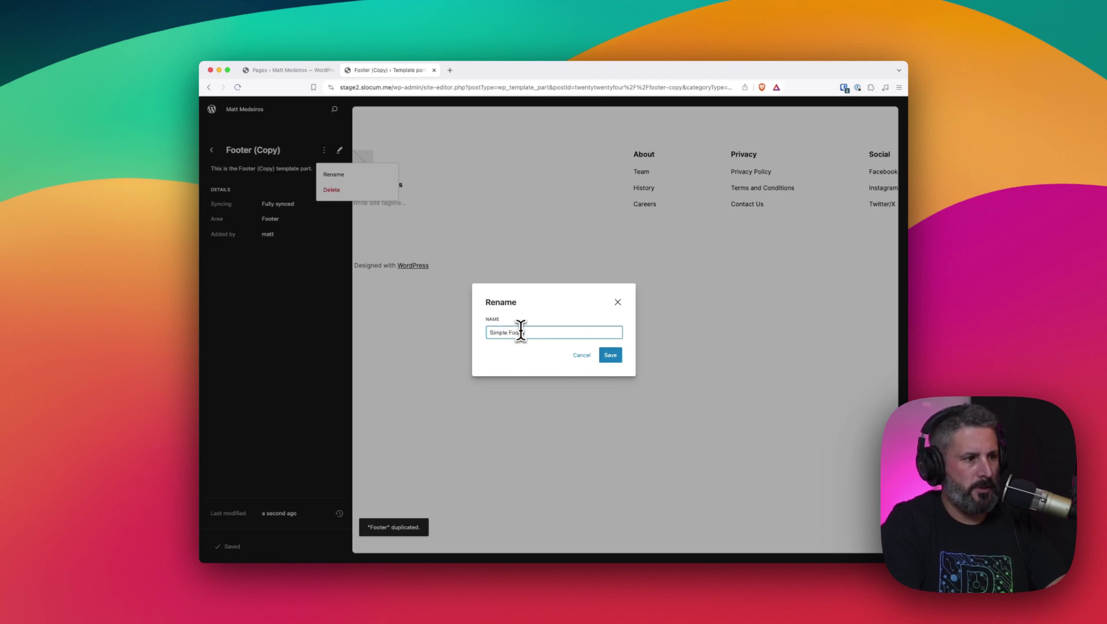
left_click(607, 356)
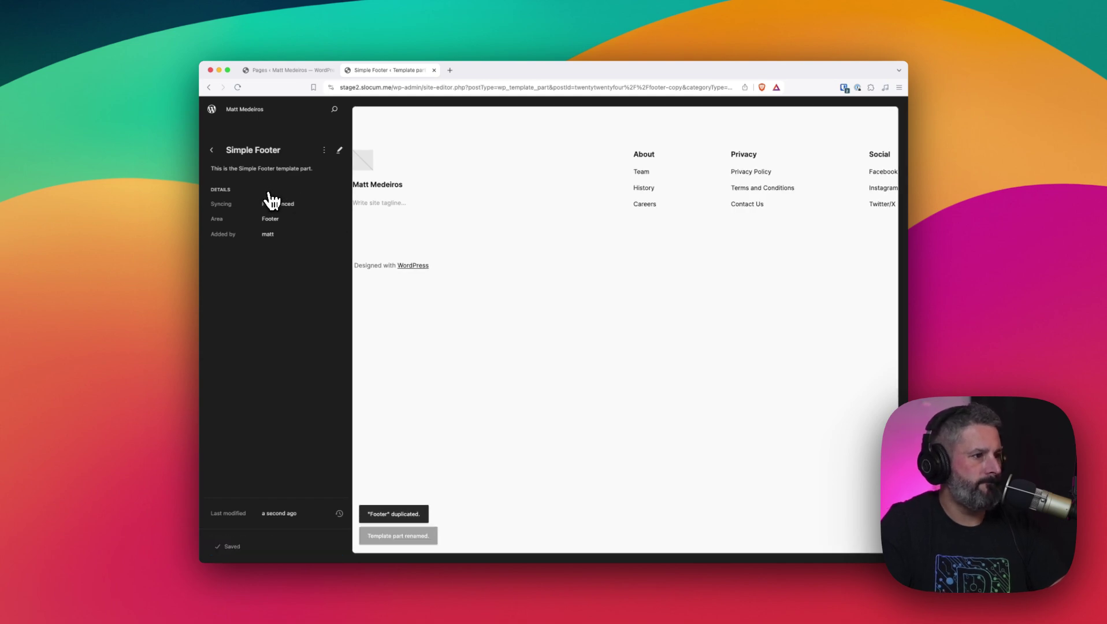
Edit Simple Footer and expand its outer and inner Groups in List View
left_click(340, 150)
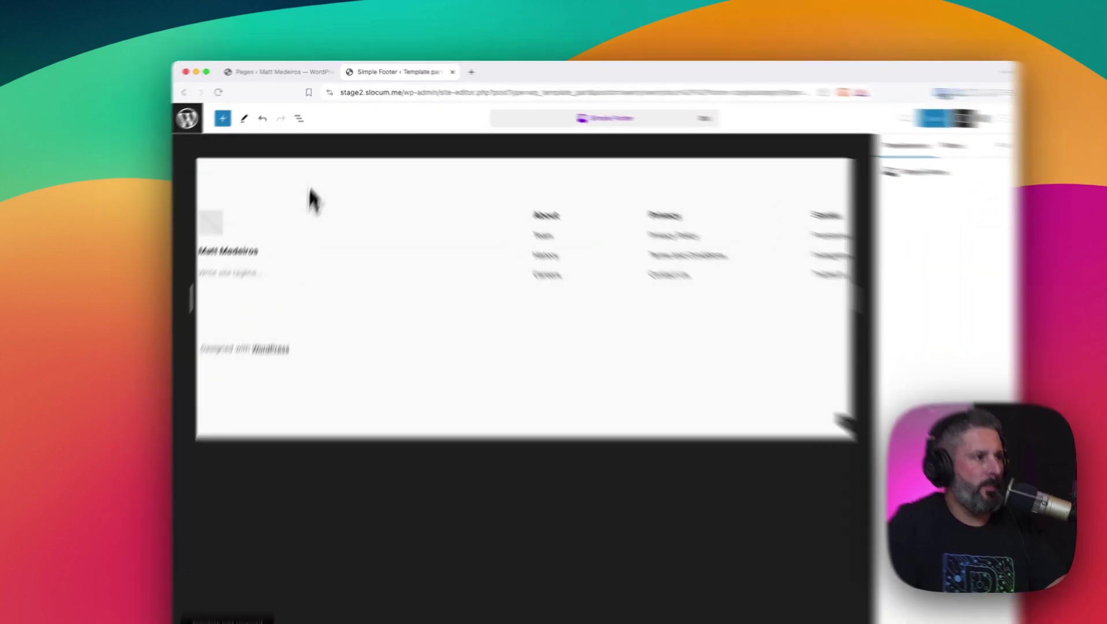
left_click(307, 111)
left_click(87, 237)
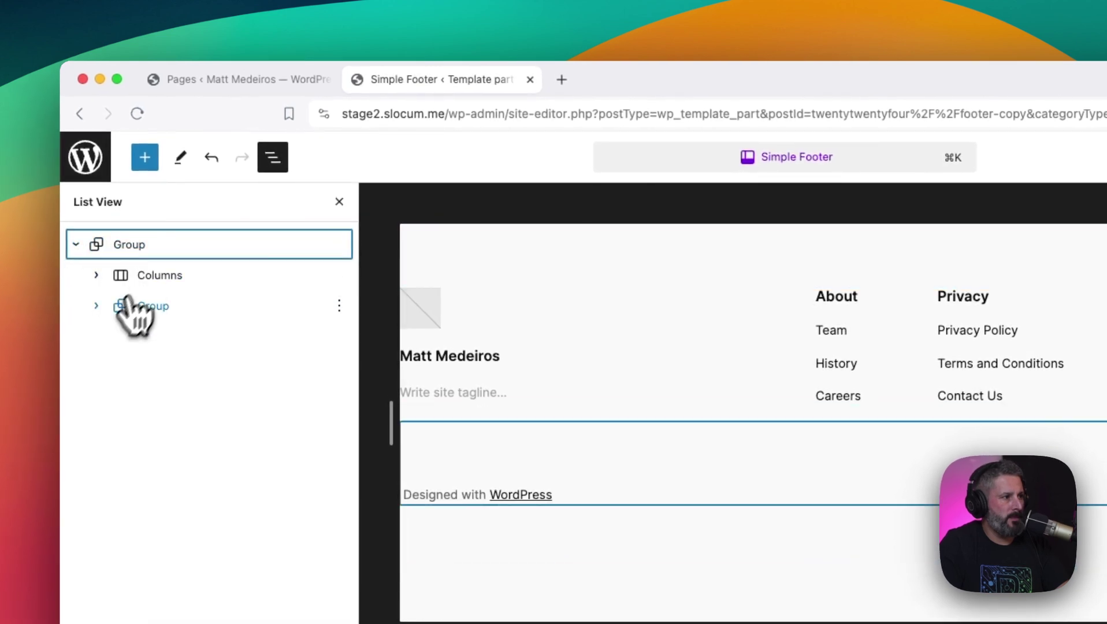
left_click(107, 295)
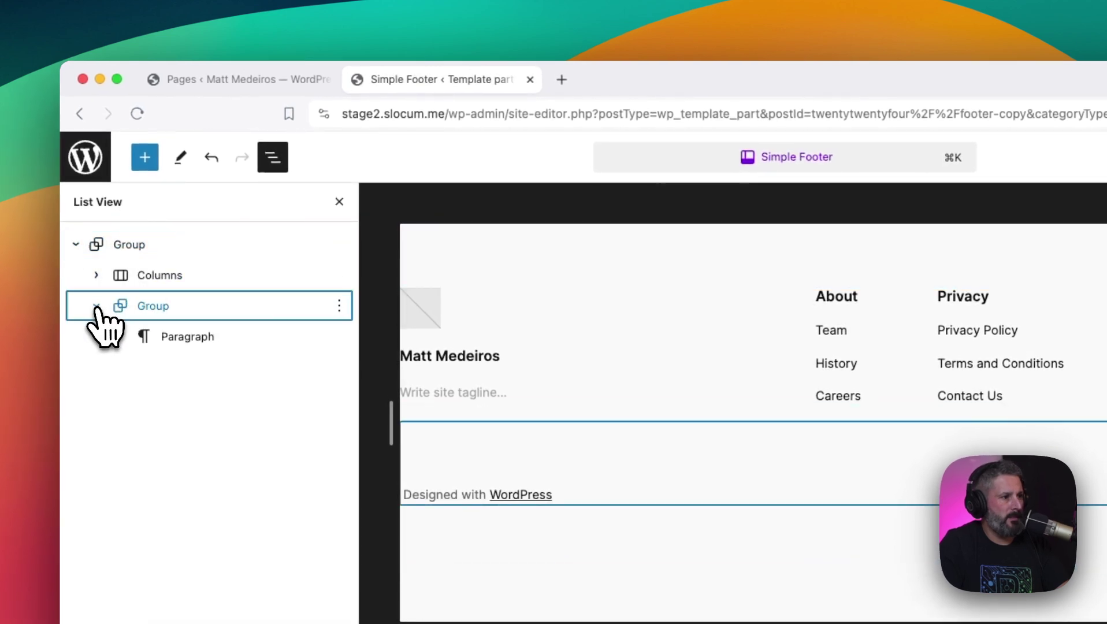
Rename the inner Group 'Copyright Section' and delete the link Columns block
left_click(153, 310)
left_click(340, 307)
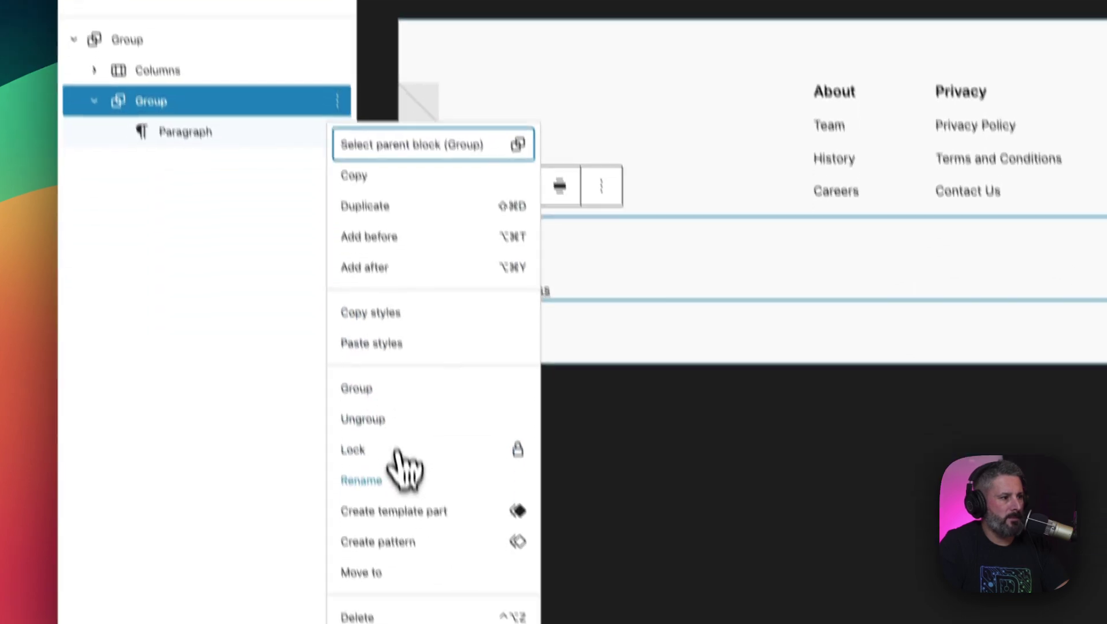
left_click(358, 623)
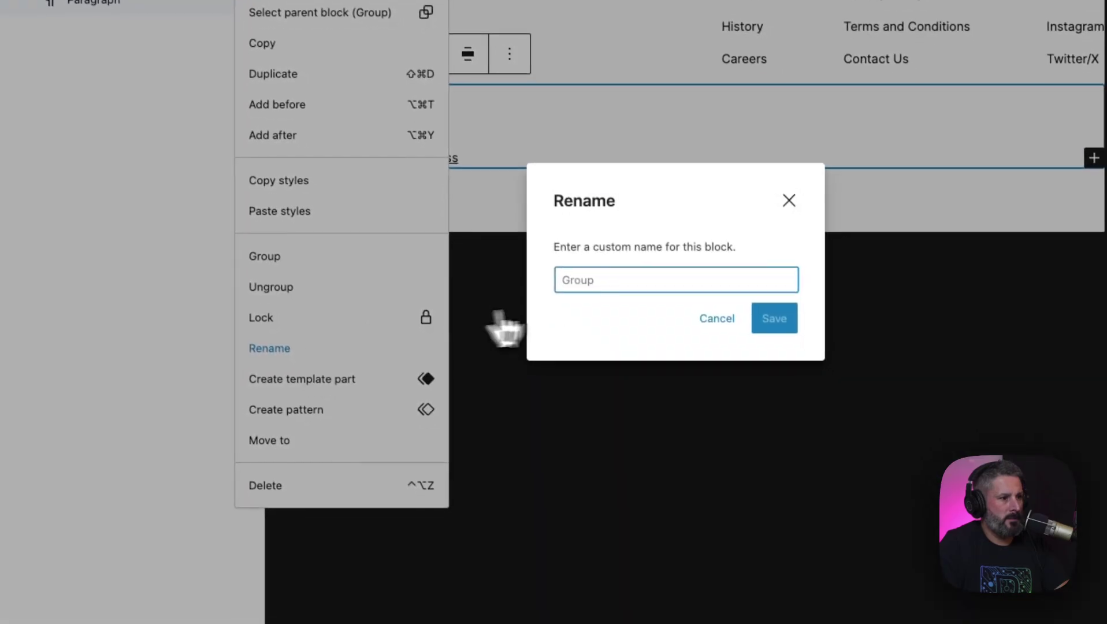
type("Copyright")
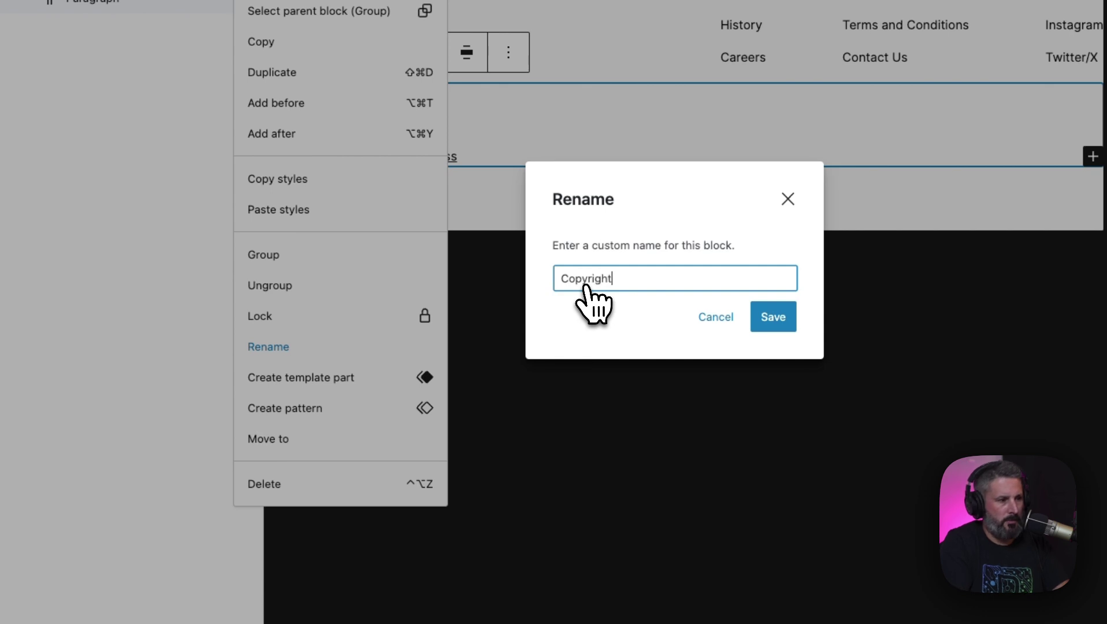
type(" Section")
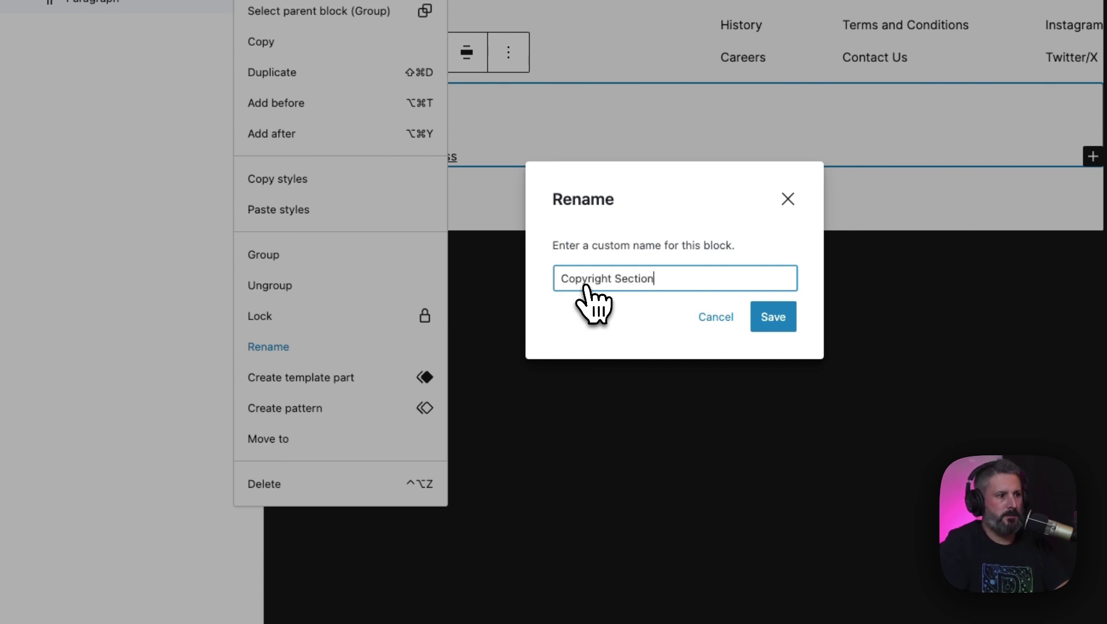
left_click(734, 350)
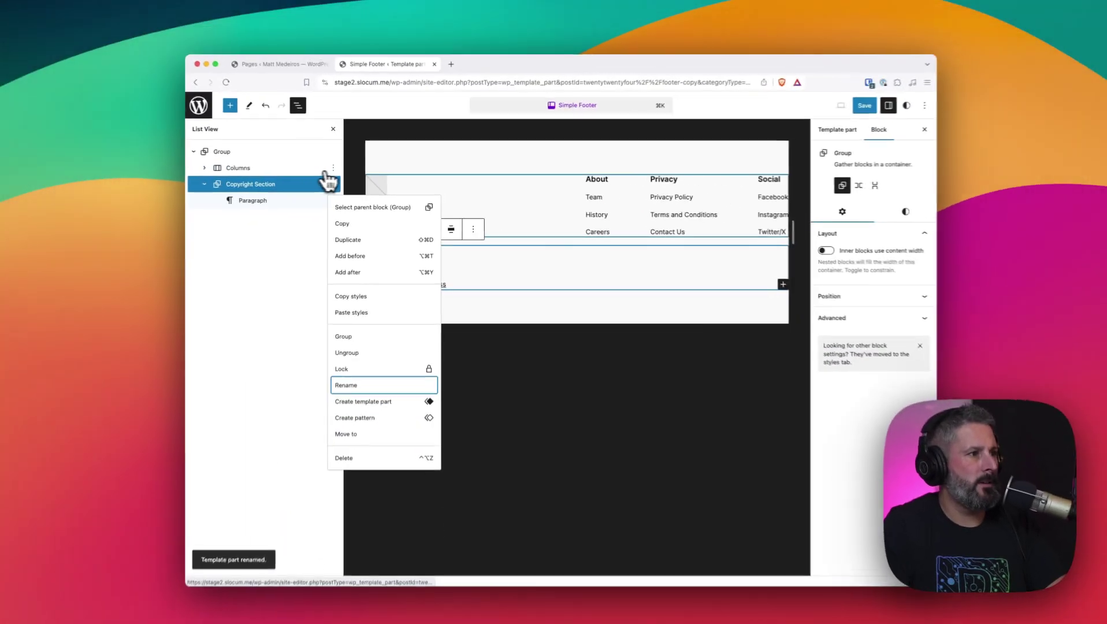
left_click(366, 417)
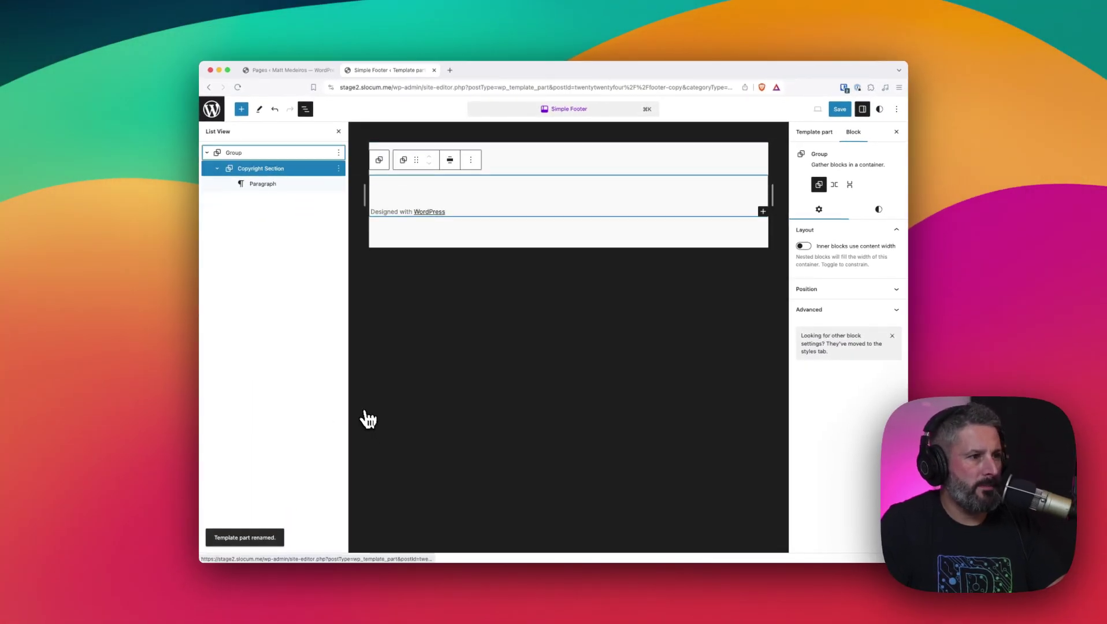
Add 'Copyright The WP Minute 2024' to the 'Designed with WordPress' credit line
left_click(255, 184)
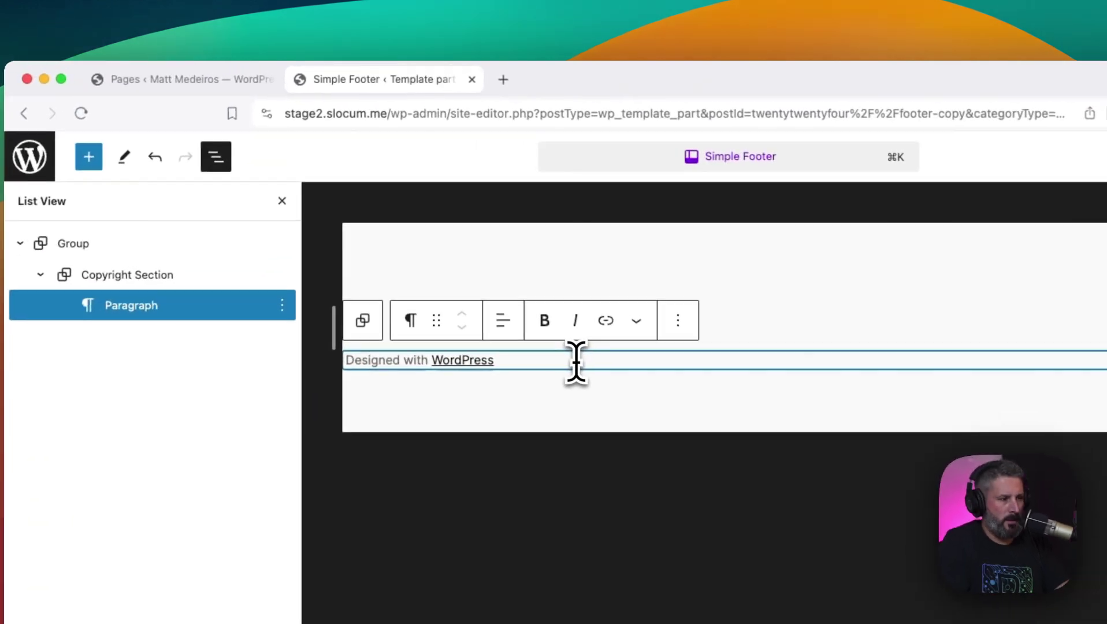
type("Copy")
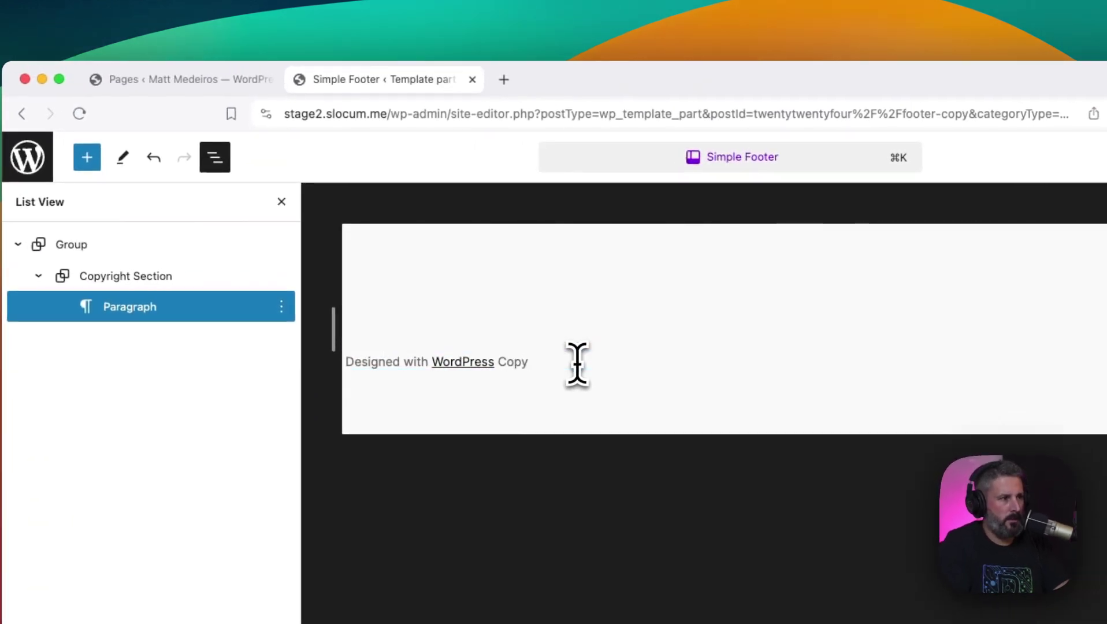
type("right T")
key("BackSpace")
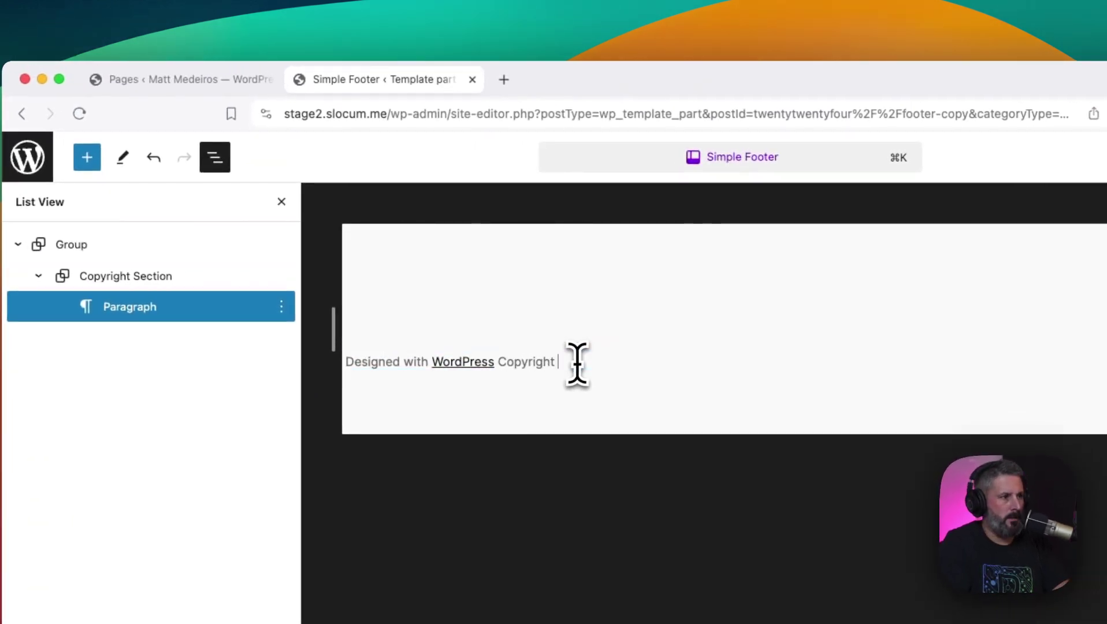
type("The WP Minute ")
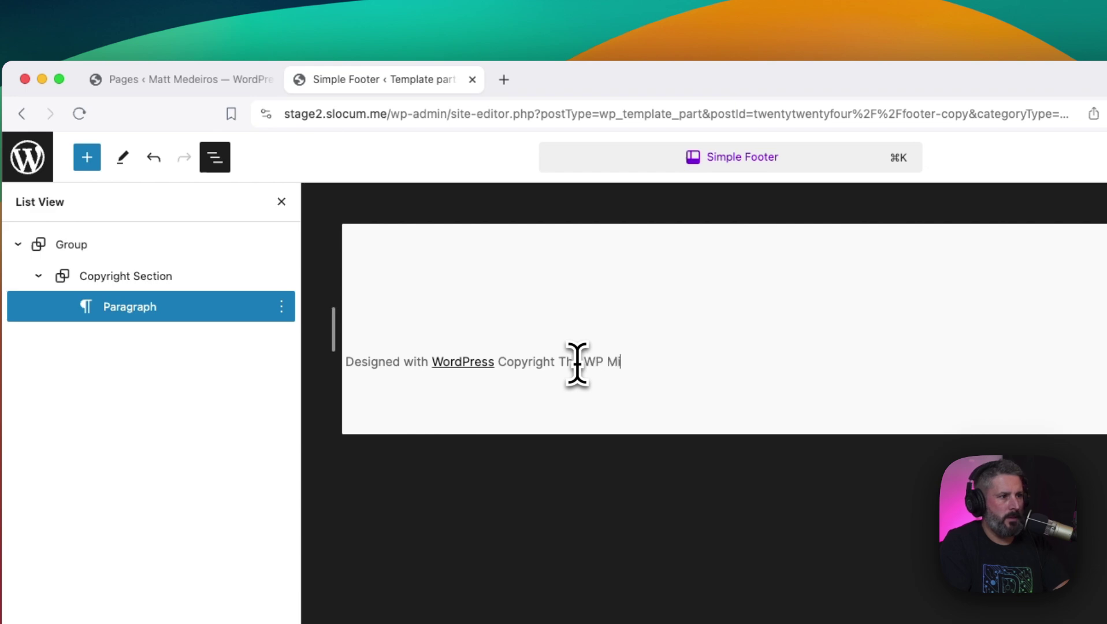
type("2024")
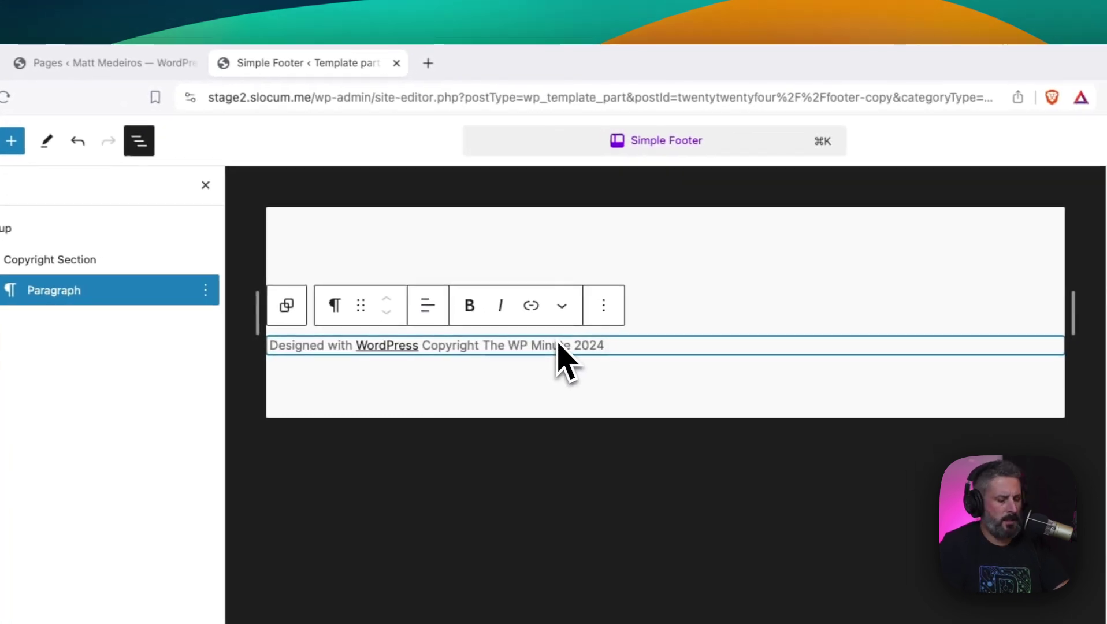
type(" /copy")
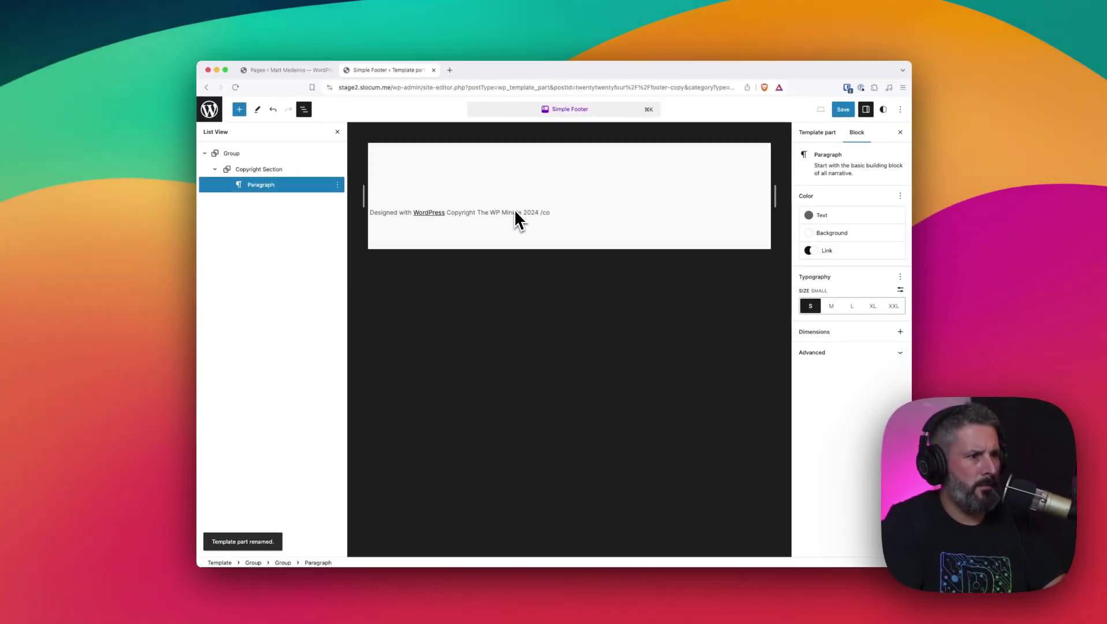
key("BackSpace")
key("BackSpace")
key("BackSpace")
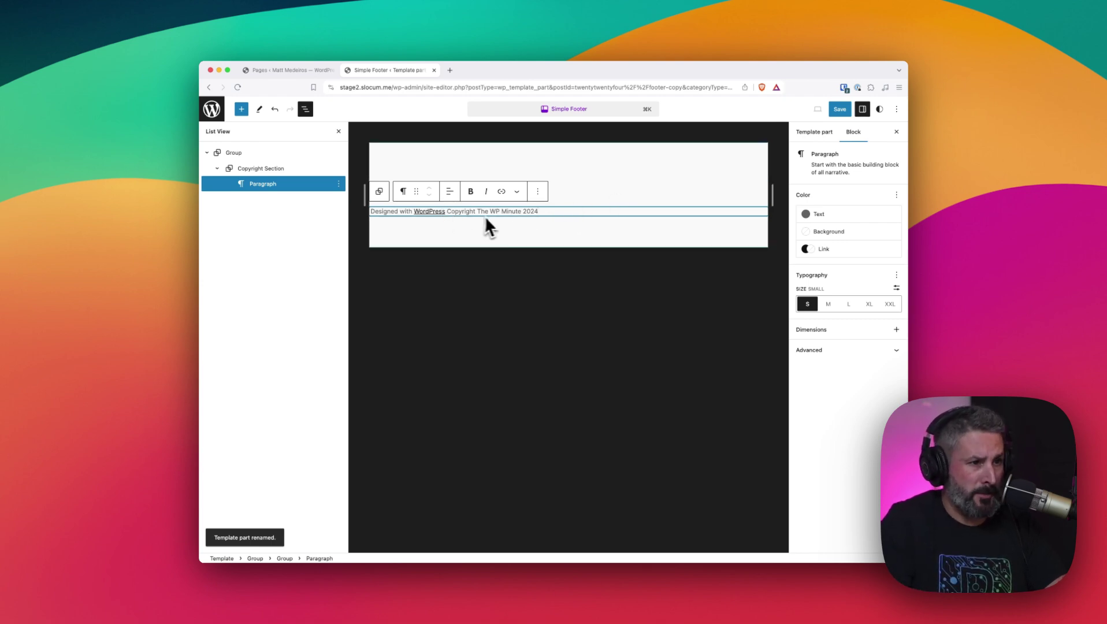
Save the Simple Footer template part
left_click(640, 280)
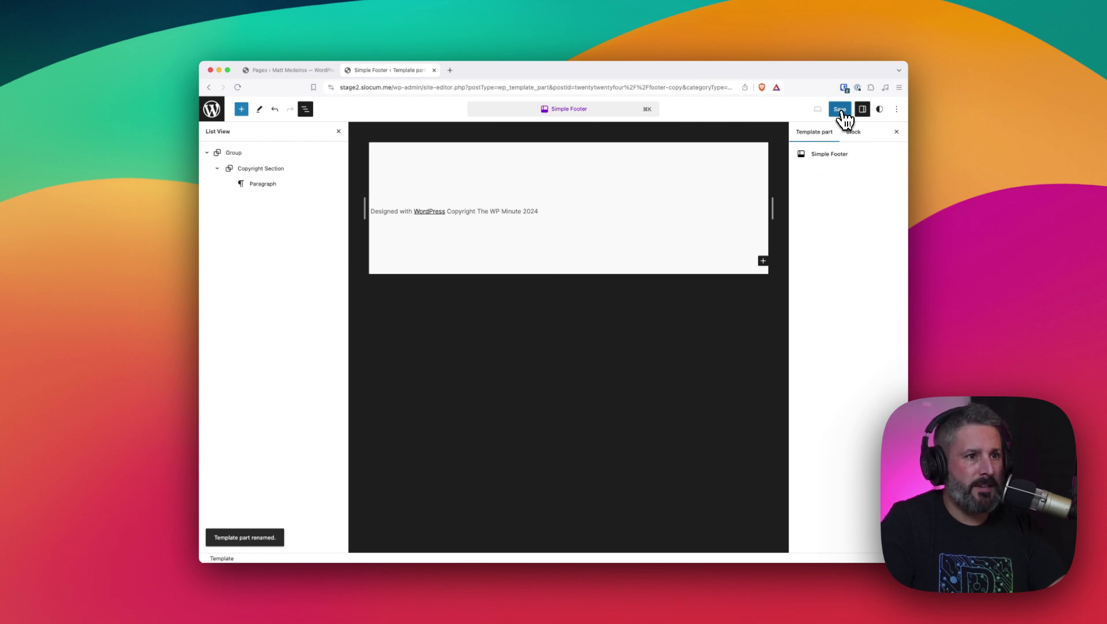
left_click(841, 111)
left_click(837, 113)
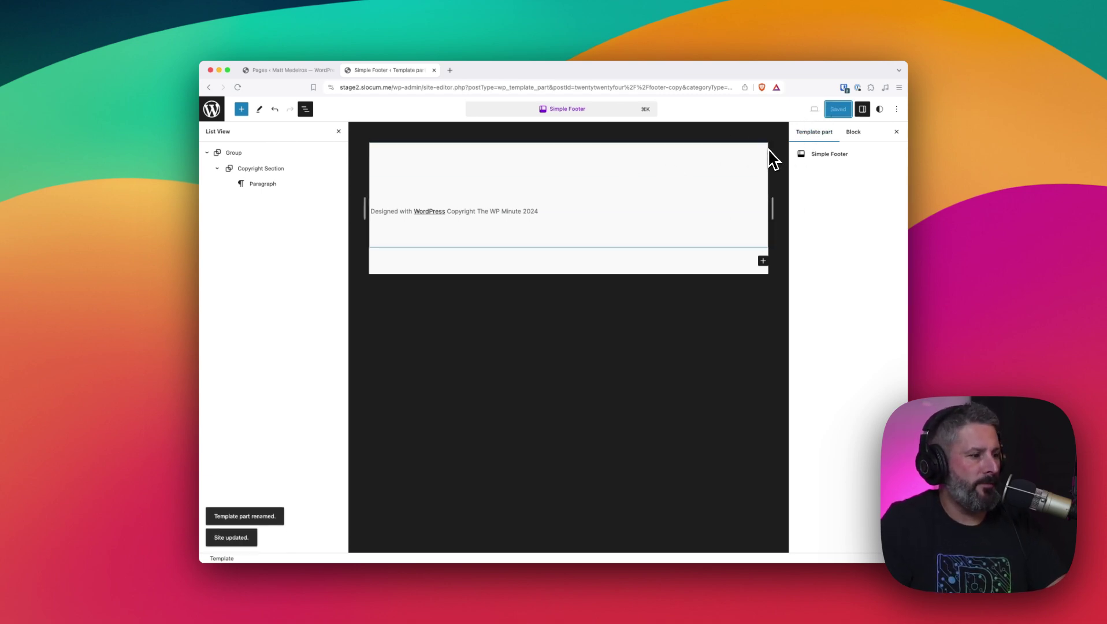
Reach Templates via the command palette, open Page No Title, then return to the list
key("super+k")
type("t")
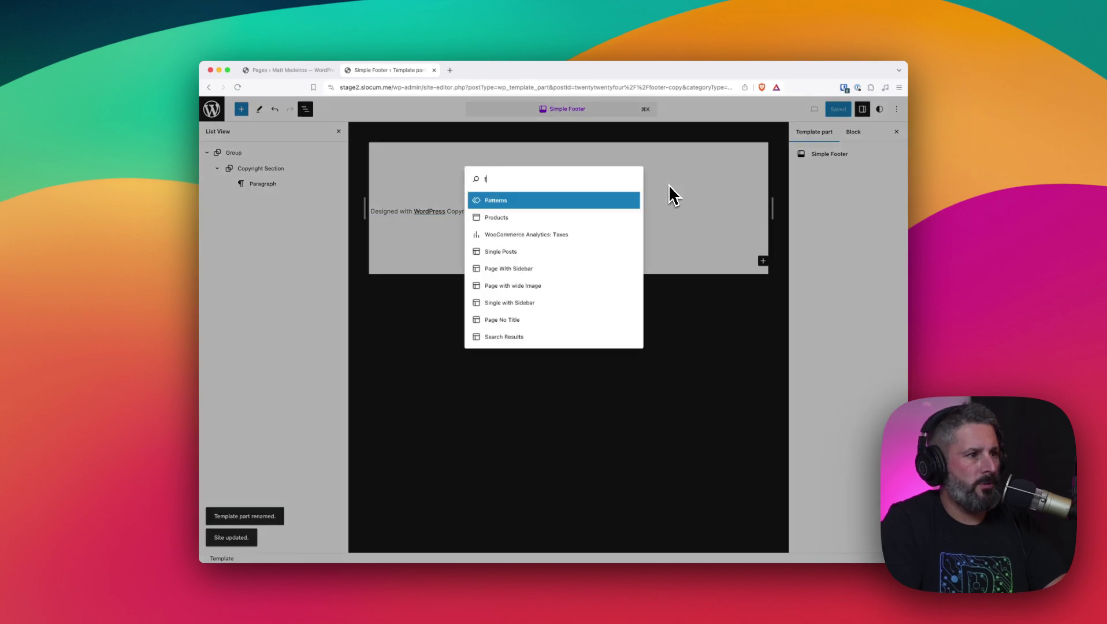
type("emplate")
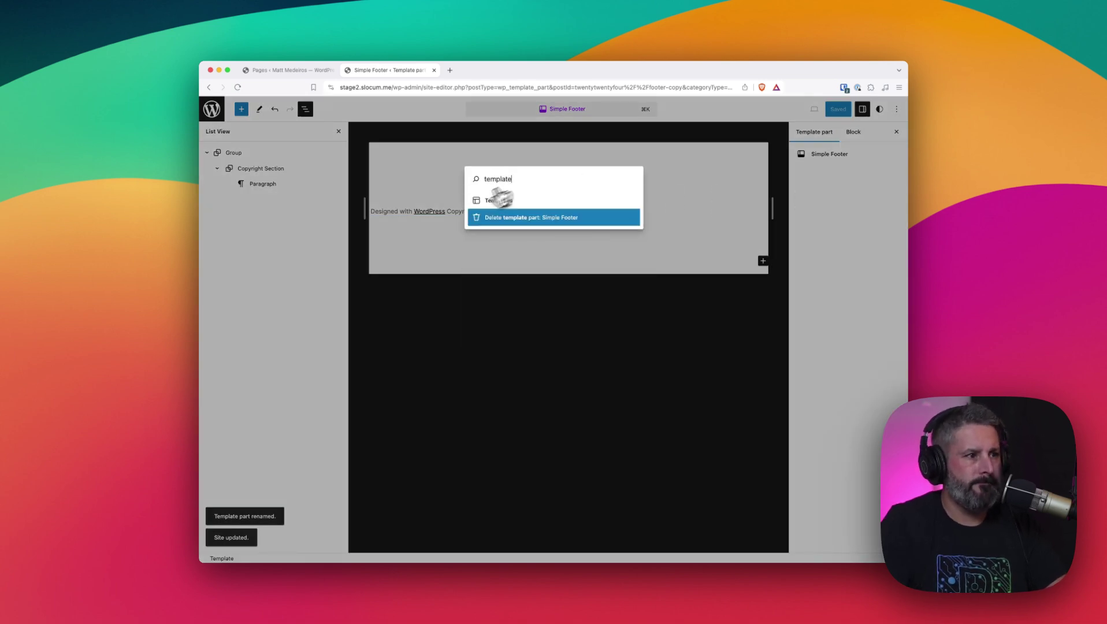
left_click(527, 207)
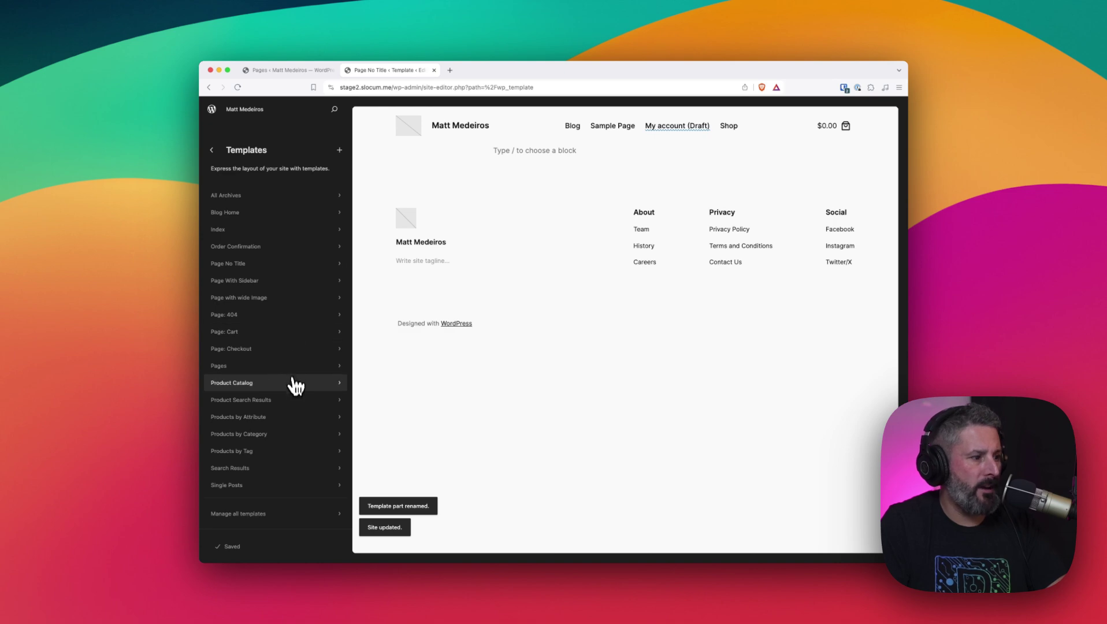
scroll(289, 385, "down", 1)
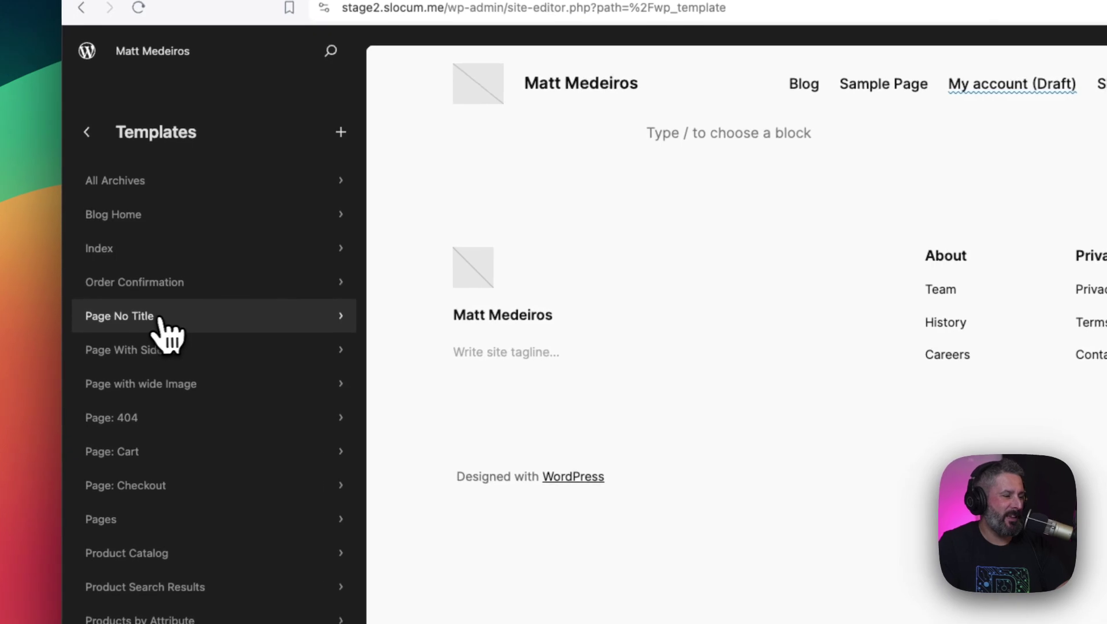
left_click(208, 321)
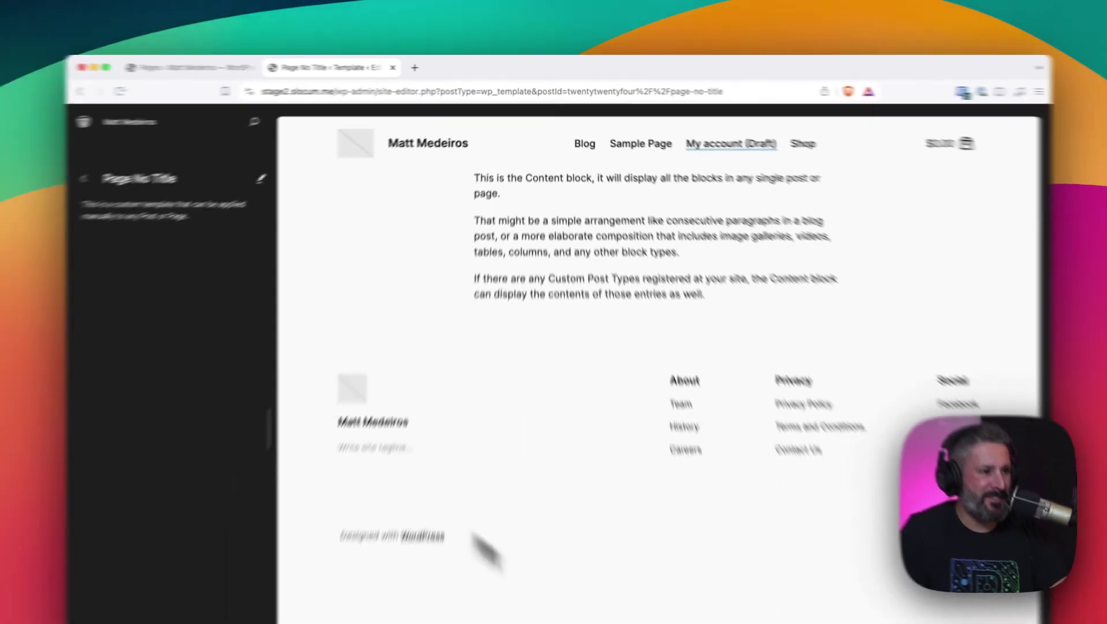
key("super+s")
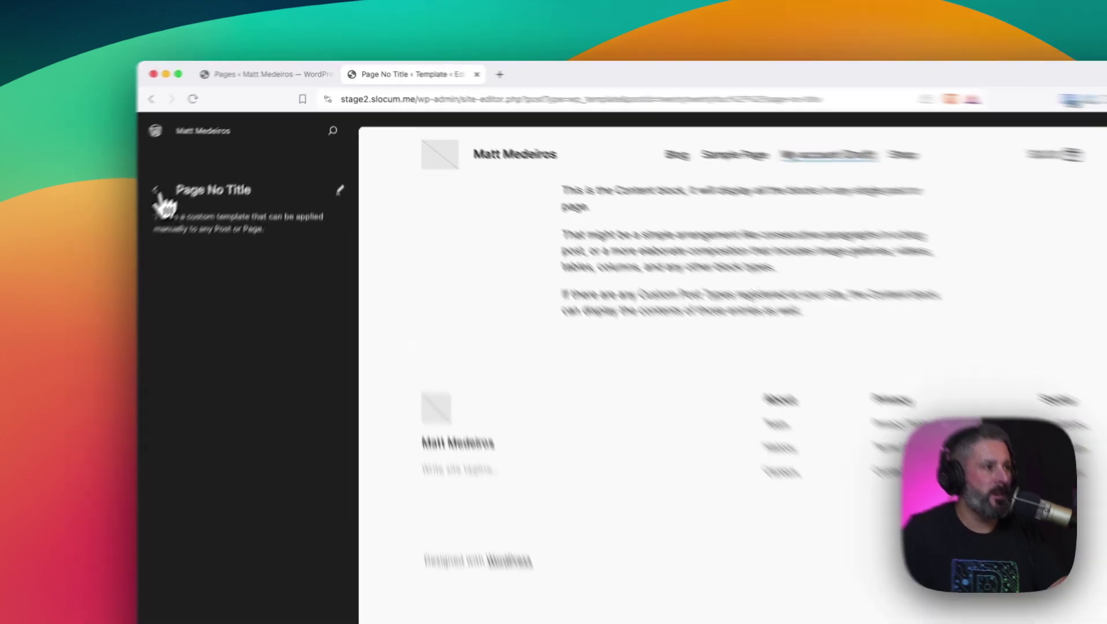
left_click(212, 151)
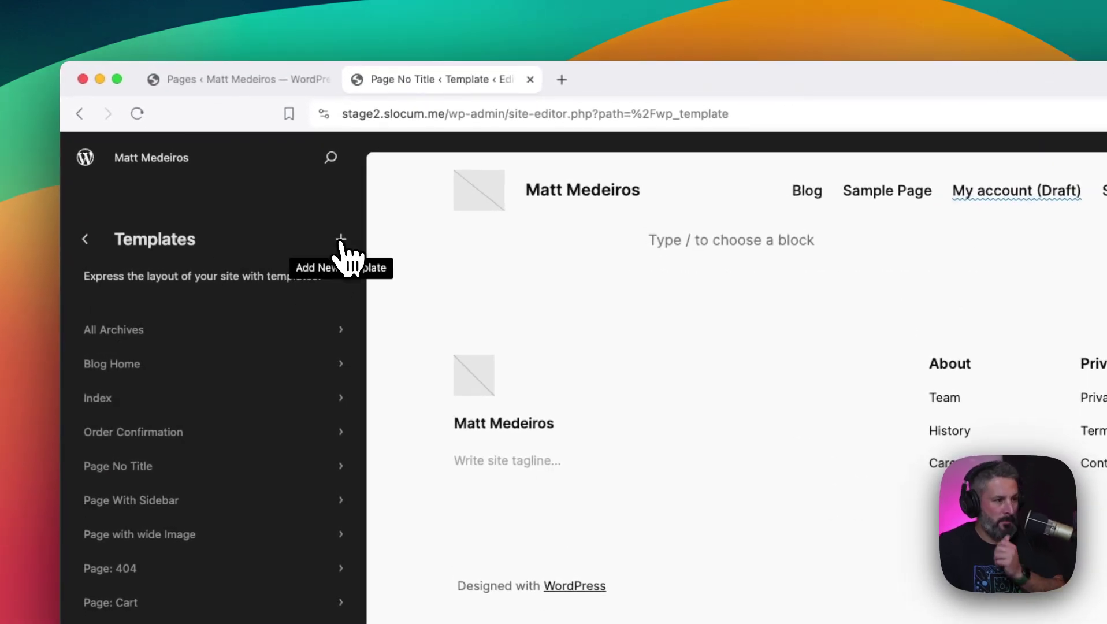
Add a custom template named 'Landing Page'
left_click(341, 240)
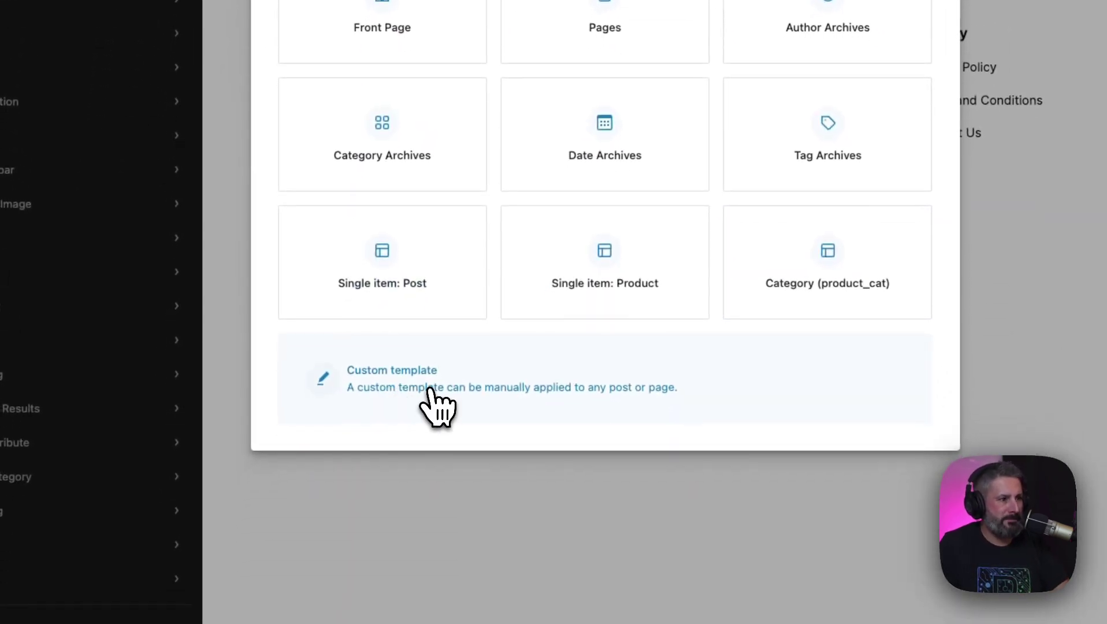
left_click(430, 396)
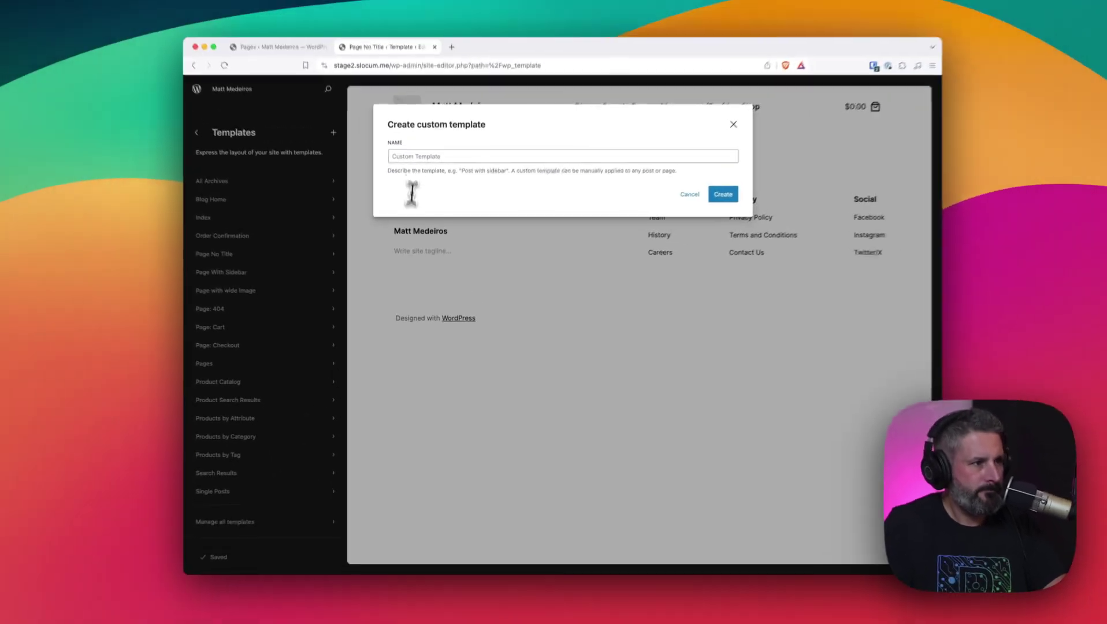
left_click(445, 20)
type("Landing Page")
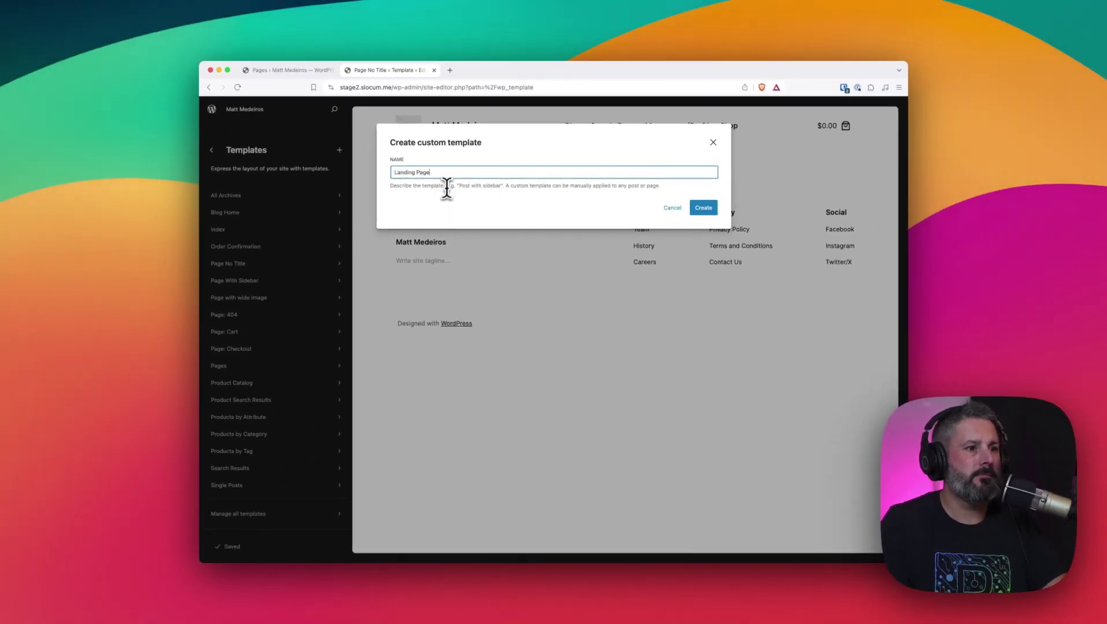
left_click(702, 209)
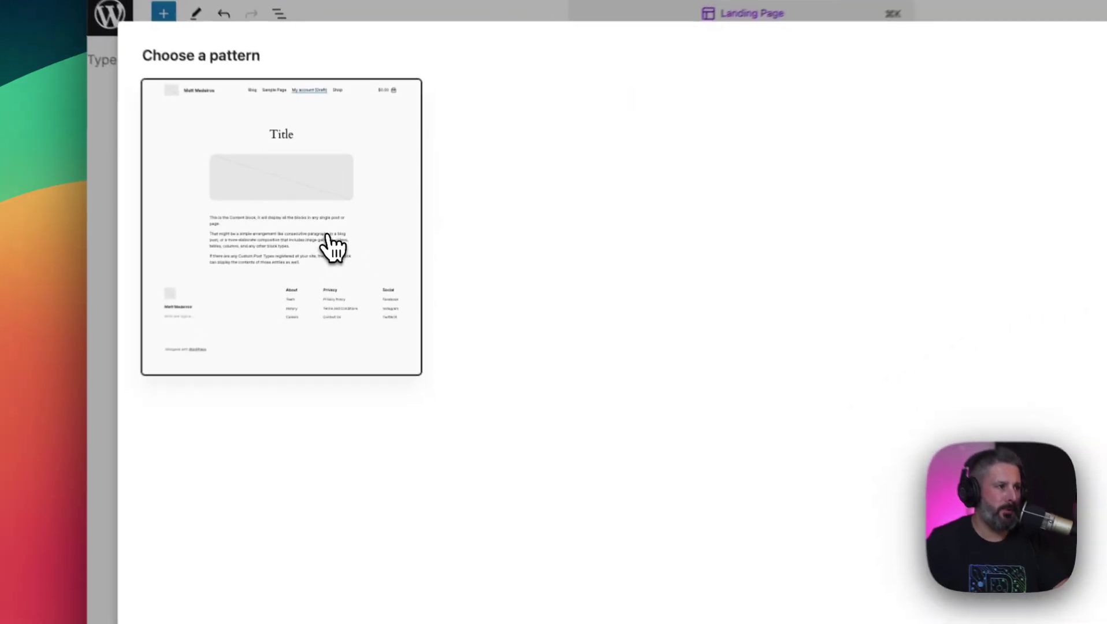
Apply the starter pattern and check its Footer and Header blocks in List View
left_click(338, 242)
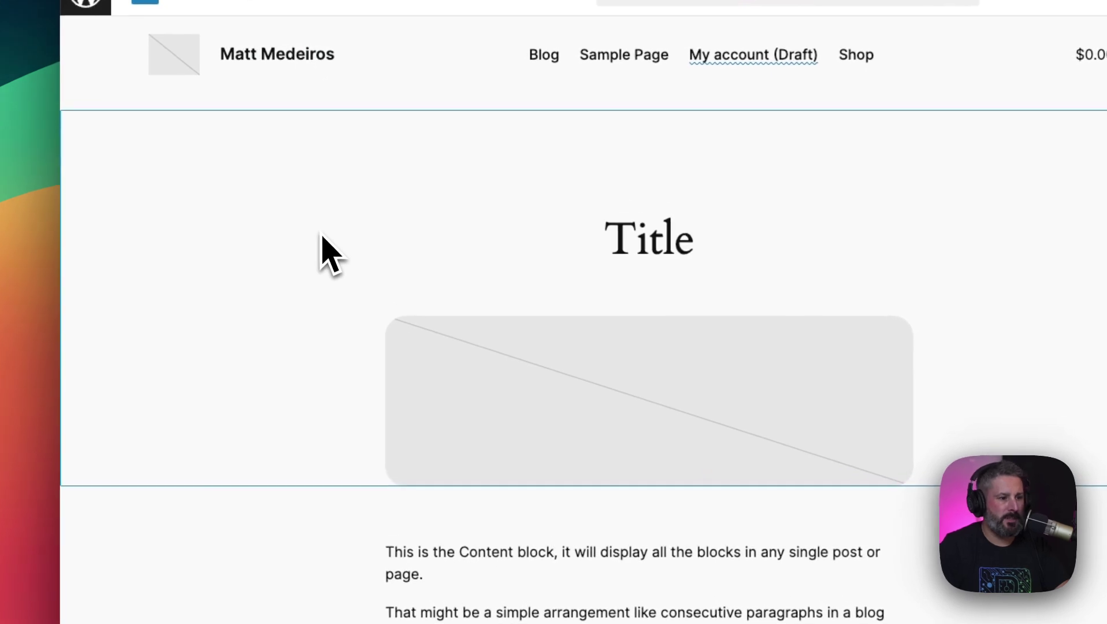
left_click(271, 108)
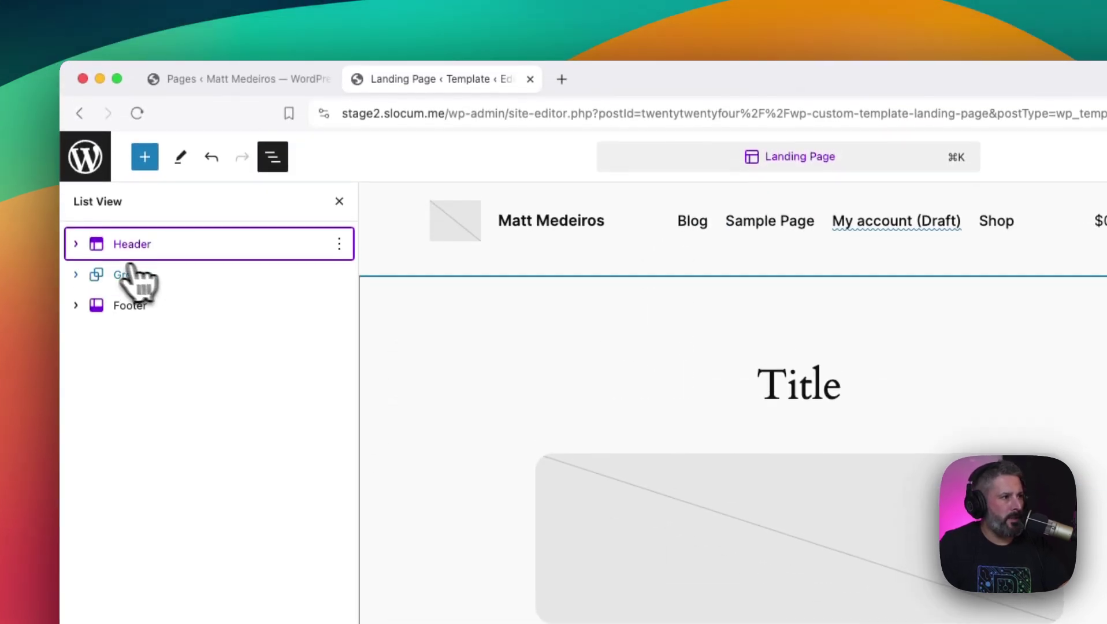
left_click(119, 307)
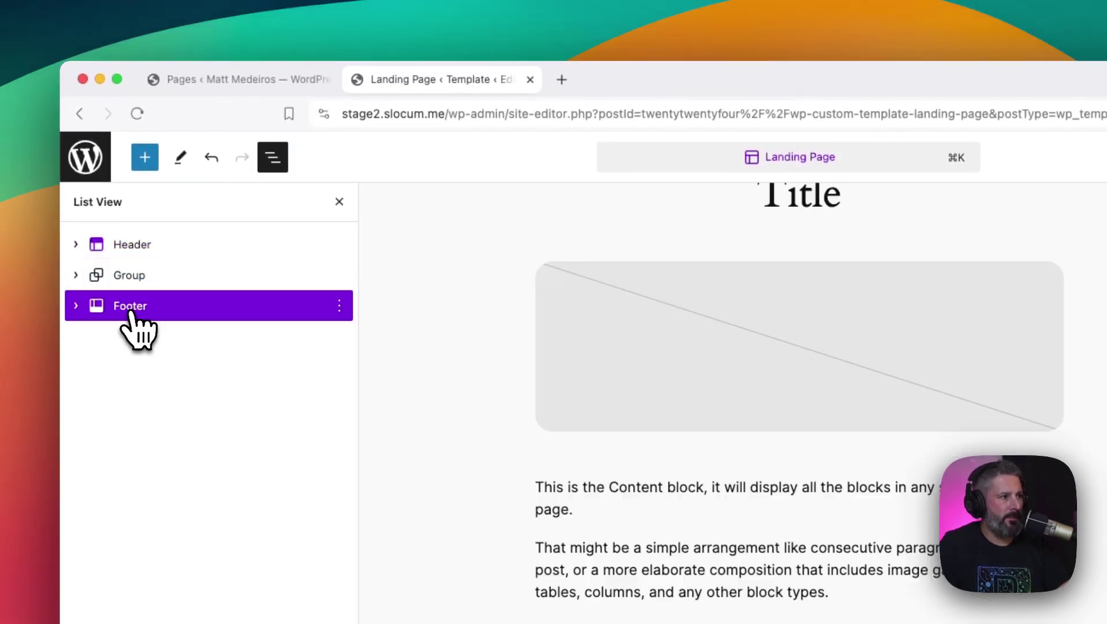
left_click(136, 245)
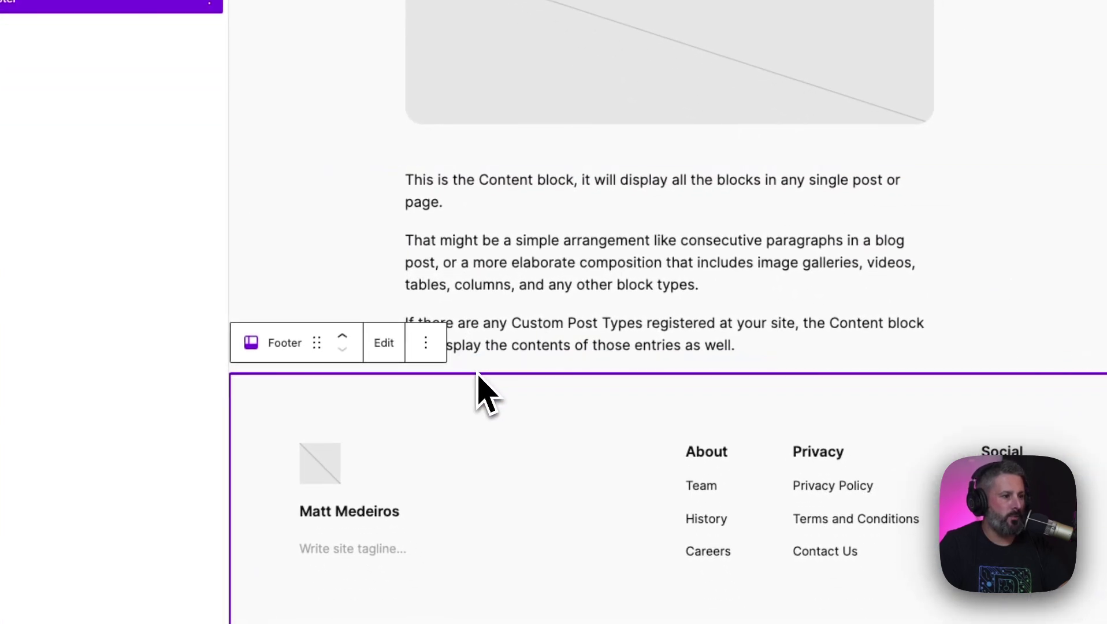
Delete the standard Footer and insert a Template Part block set to Simple Footer
left_click(434, 348)
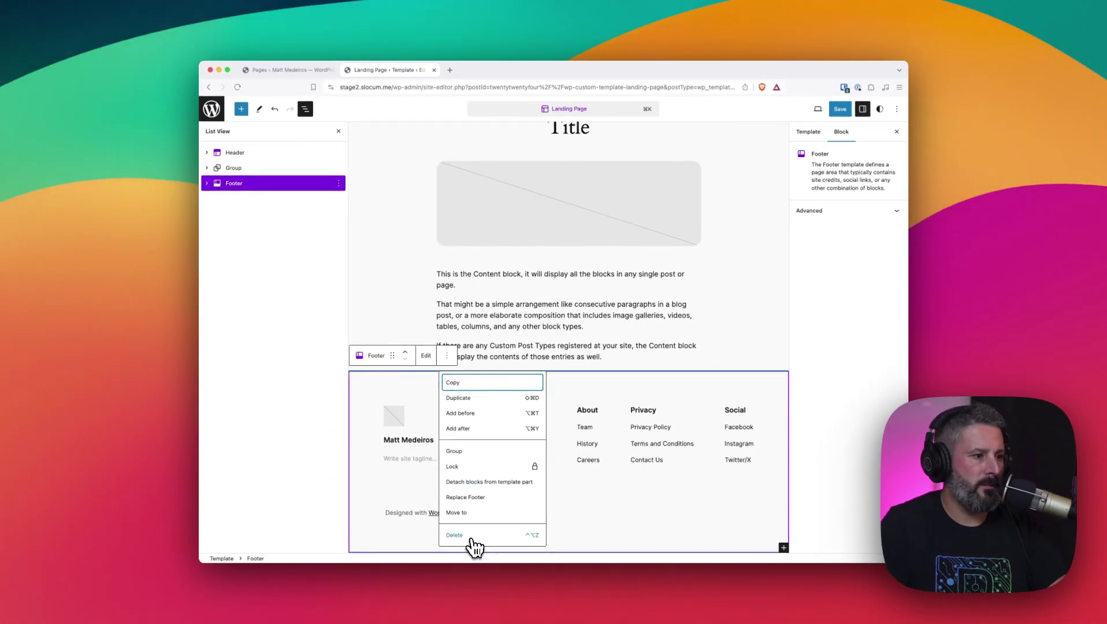
left_click(471, 541)
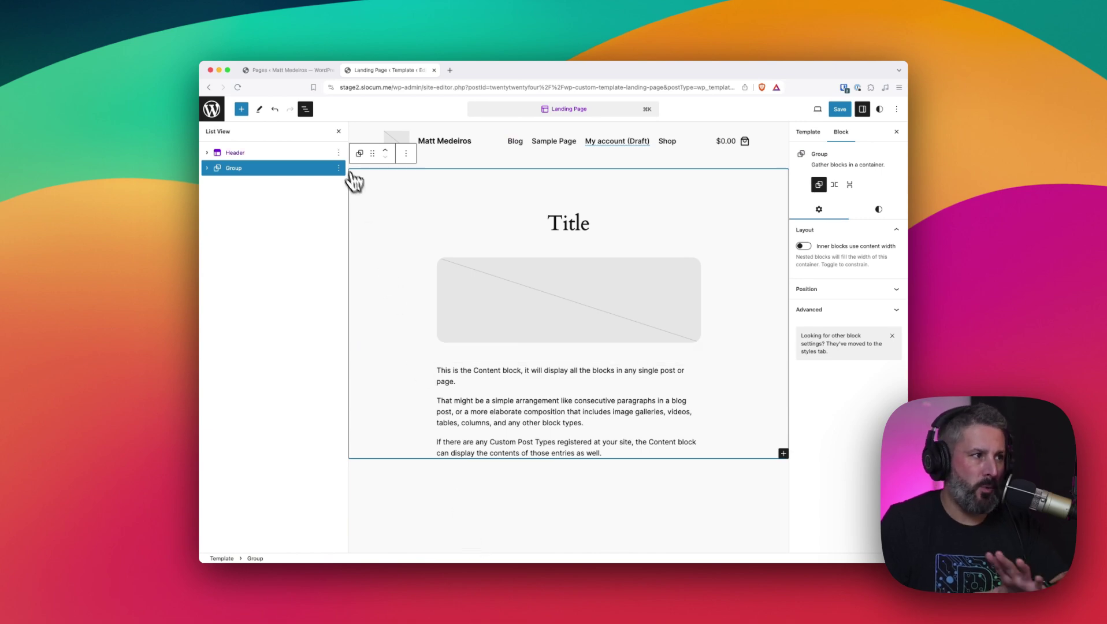
left_click(243, 109)
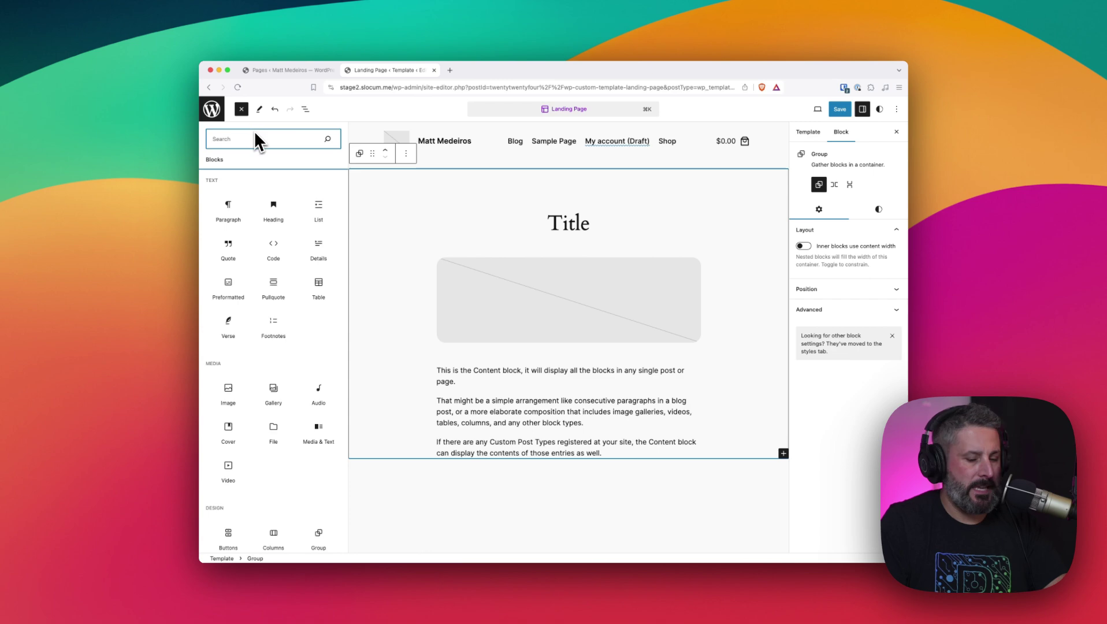
type("footer")
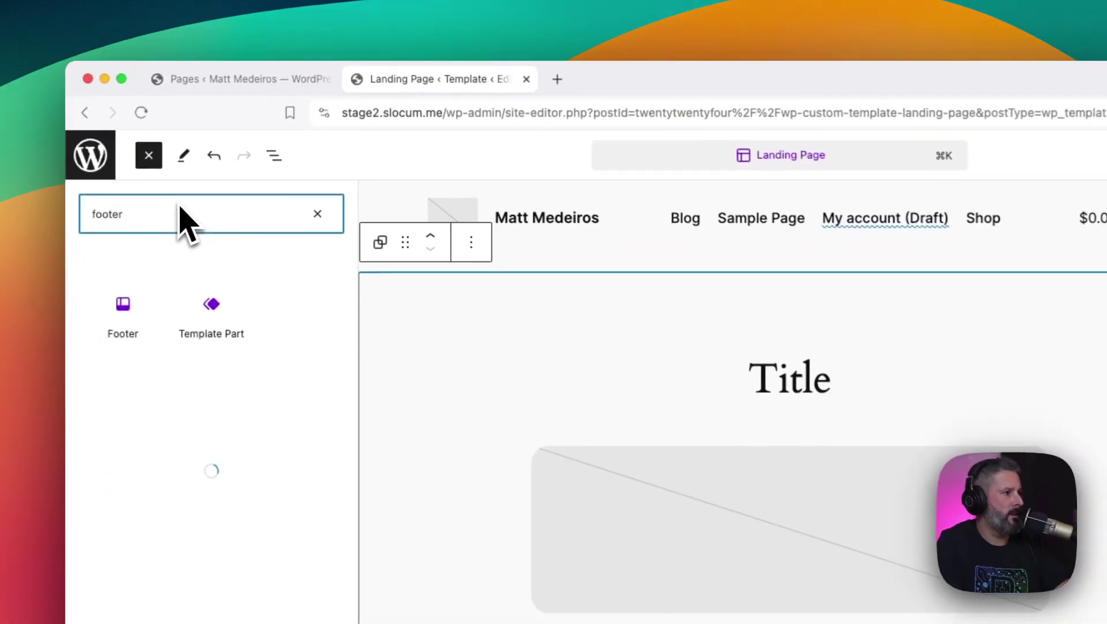
mouse_move(203, 272)
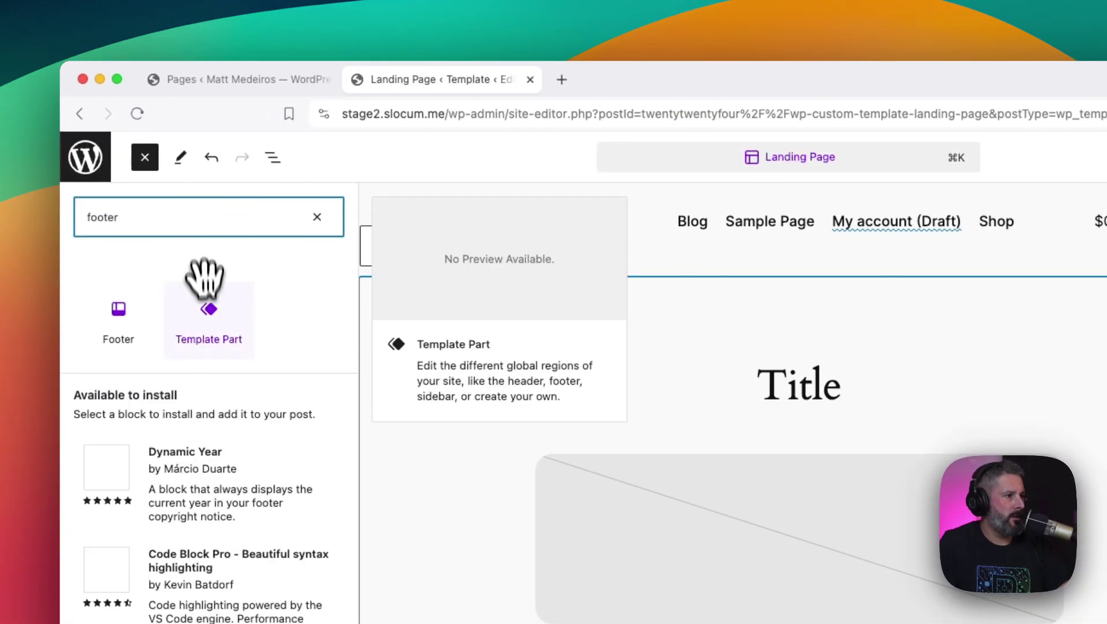
left_click(208, 309)
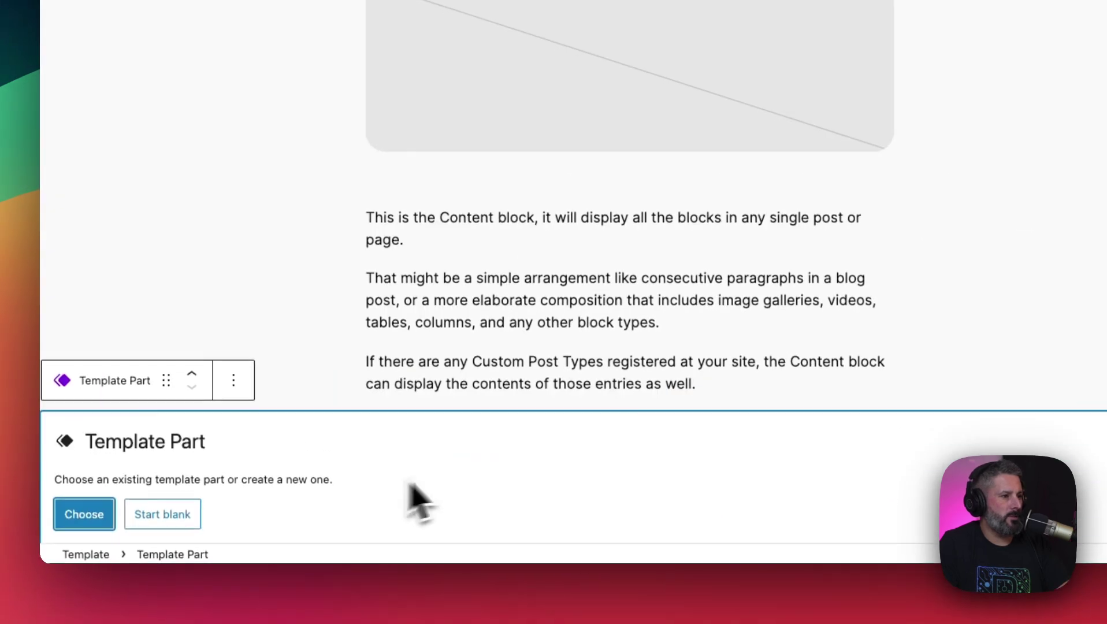
left_click(3, 504)
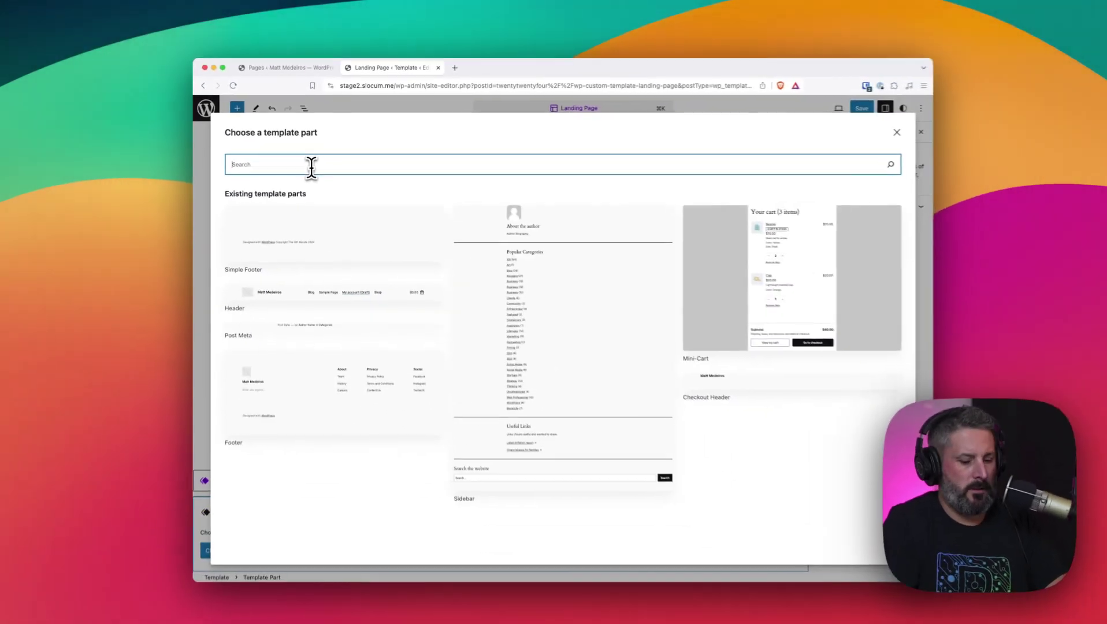
type("simple")
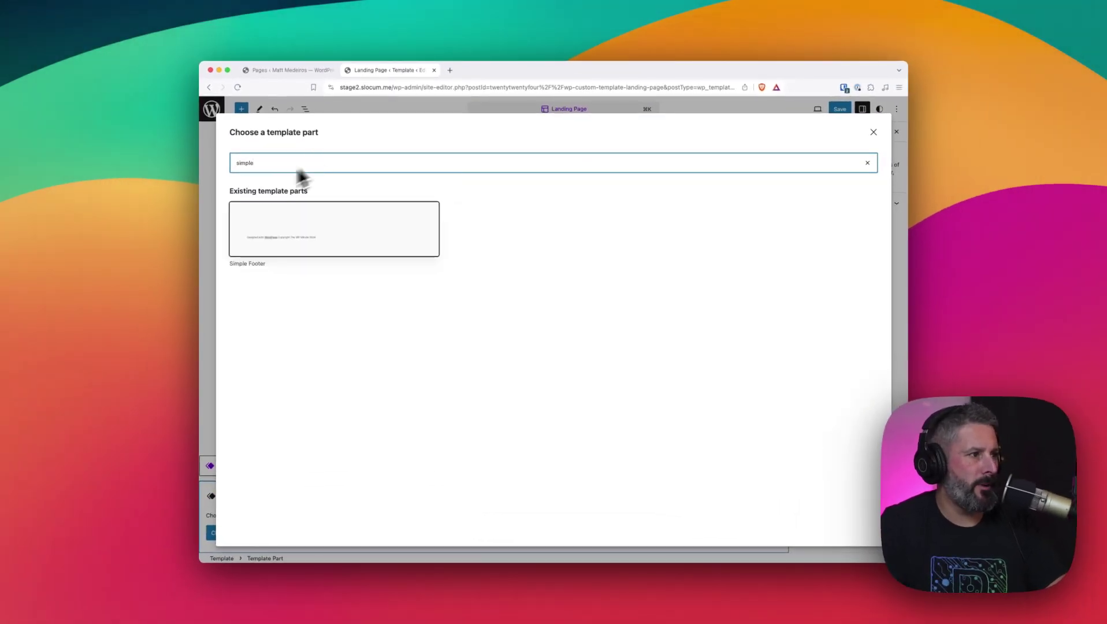
left_click(311, 246)
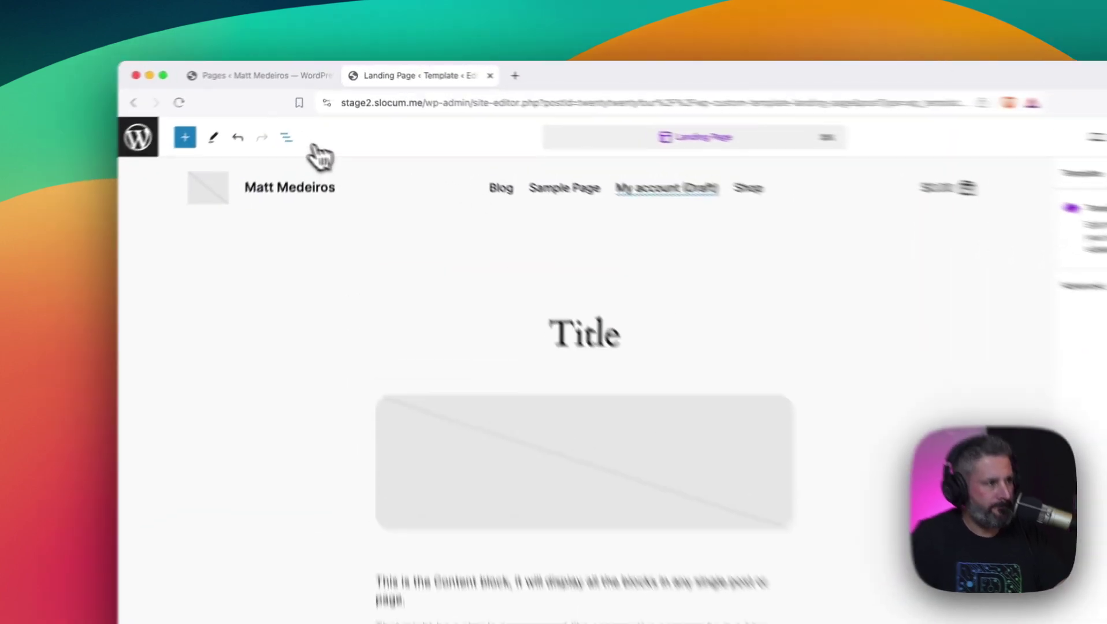
Expand the Groups in List View to reach the spacers, Title and Featured Image blocks
left_click(305, 109)
left_click(81, 271)
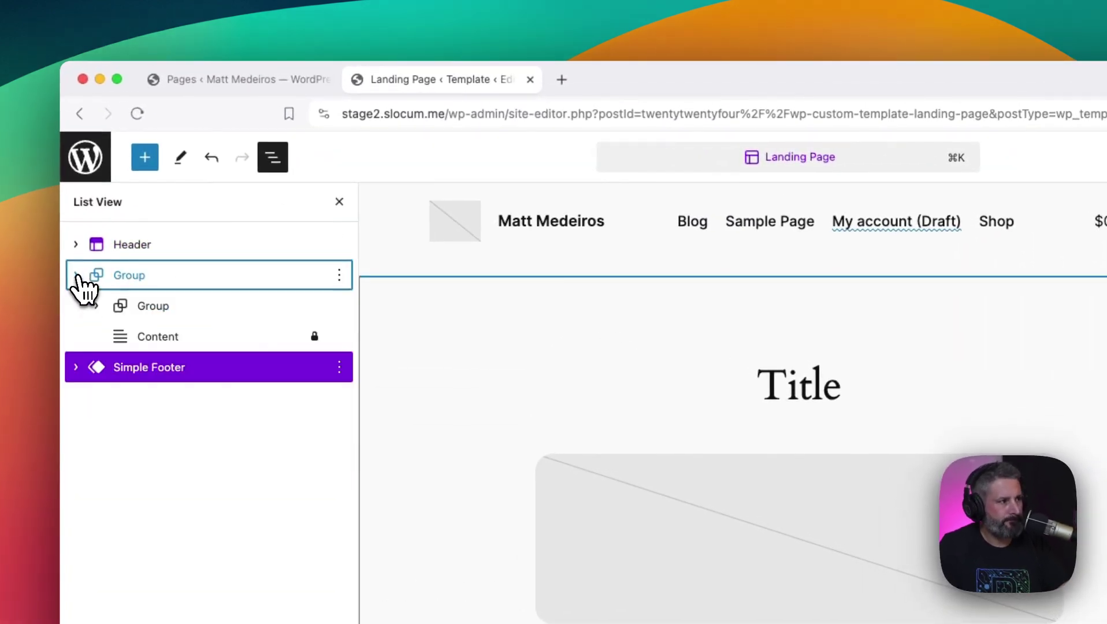
left_click(340, 244)
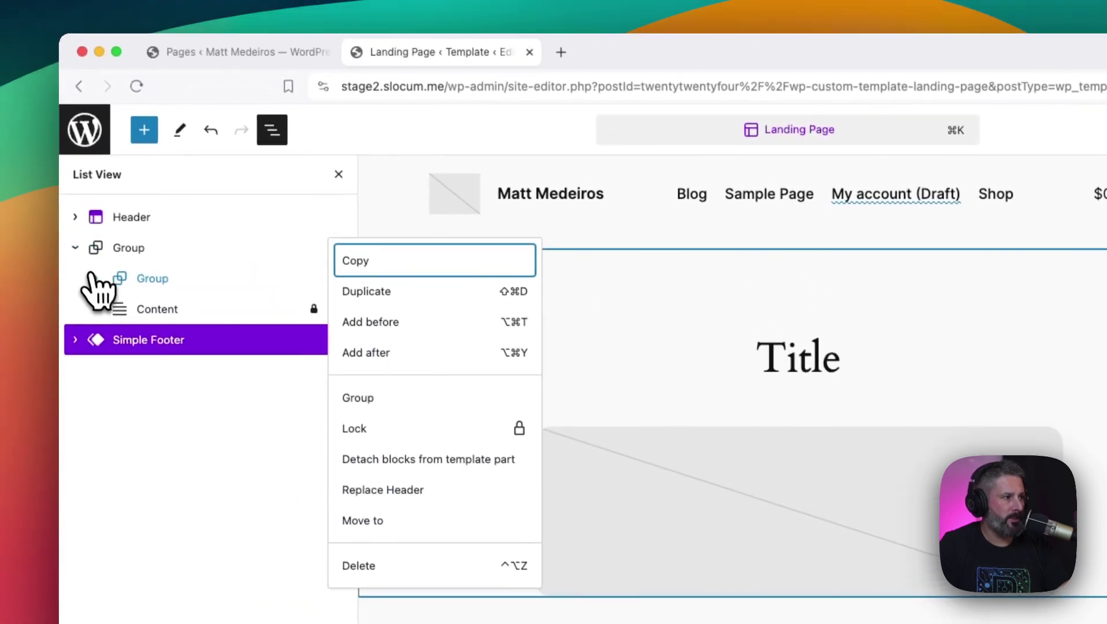
left_click(93, 276)
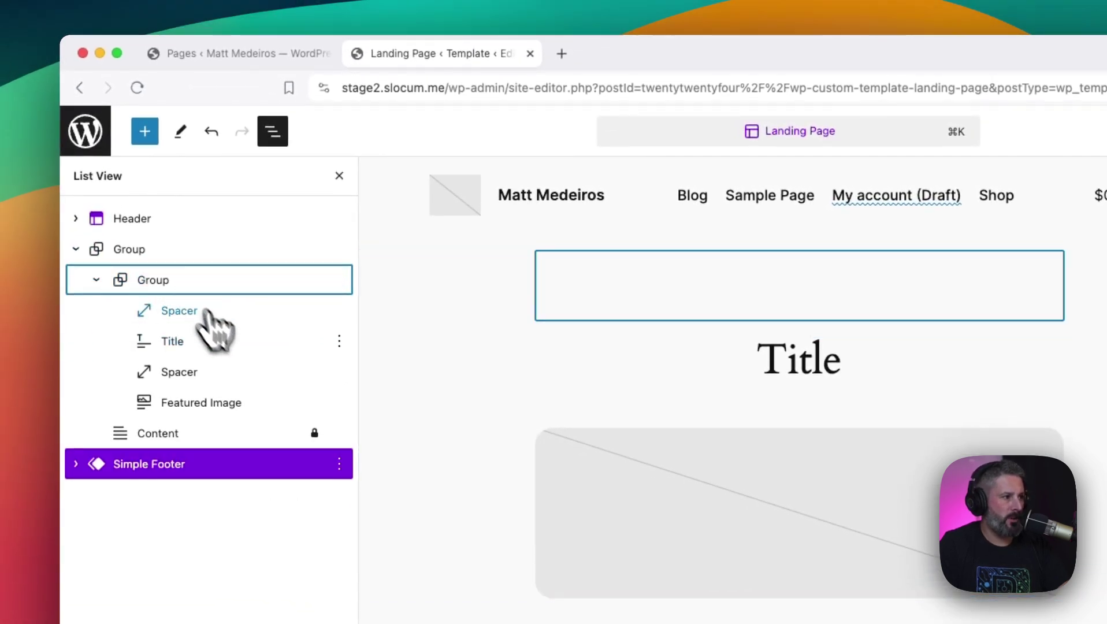
left_click(220, 255)
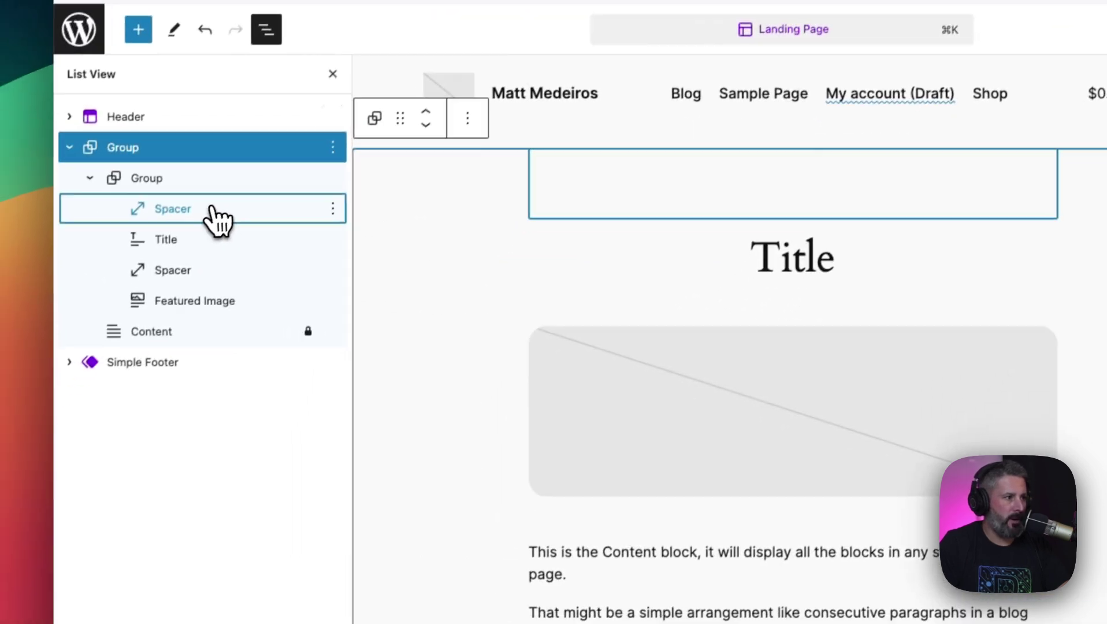
left_click(122, 336)
left_click(120, 399)
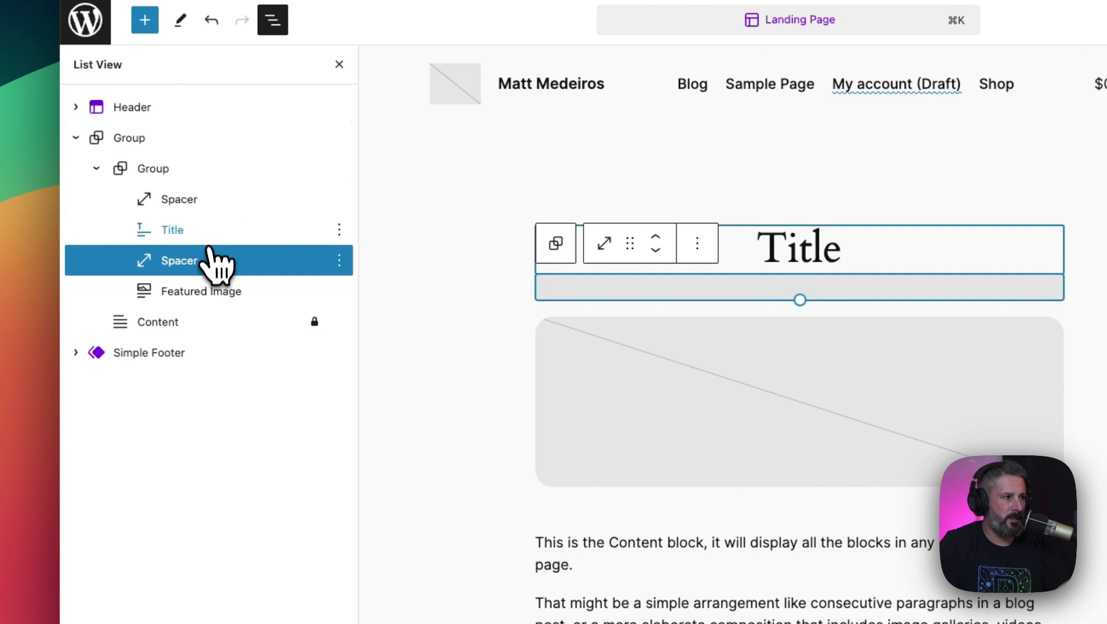
left_click(208, 234)
left_click(225, 297)
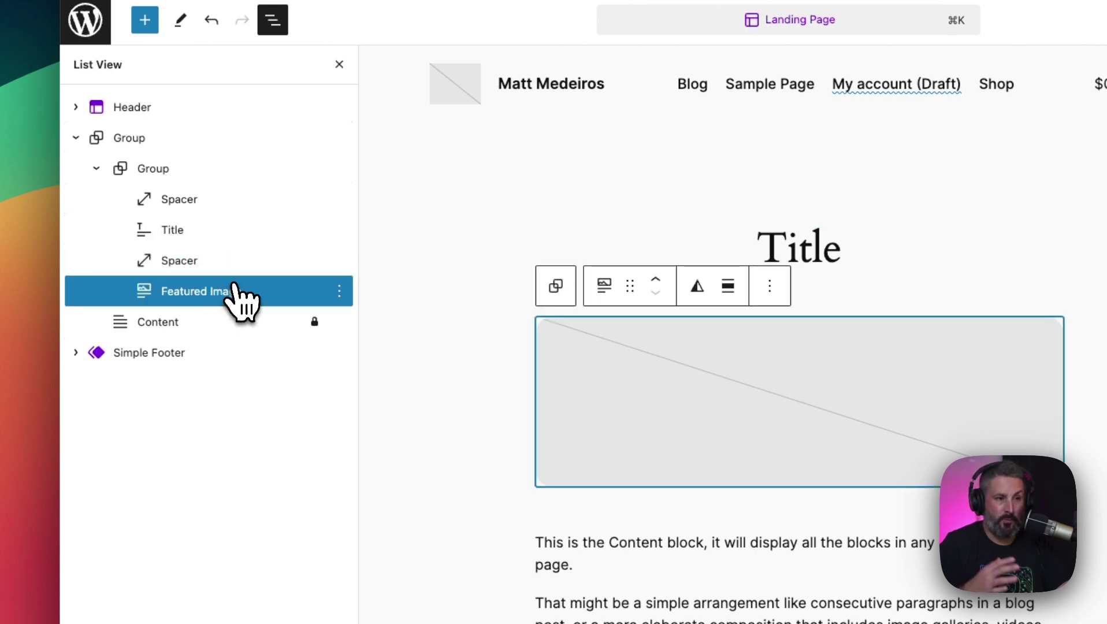
Delete the Featured Image block, the spacer below the title and the Title block
left_click(340, 291)
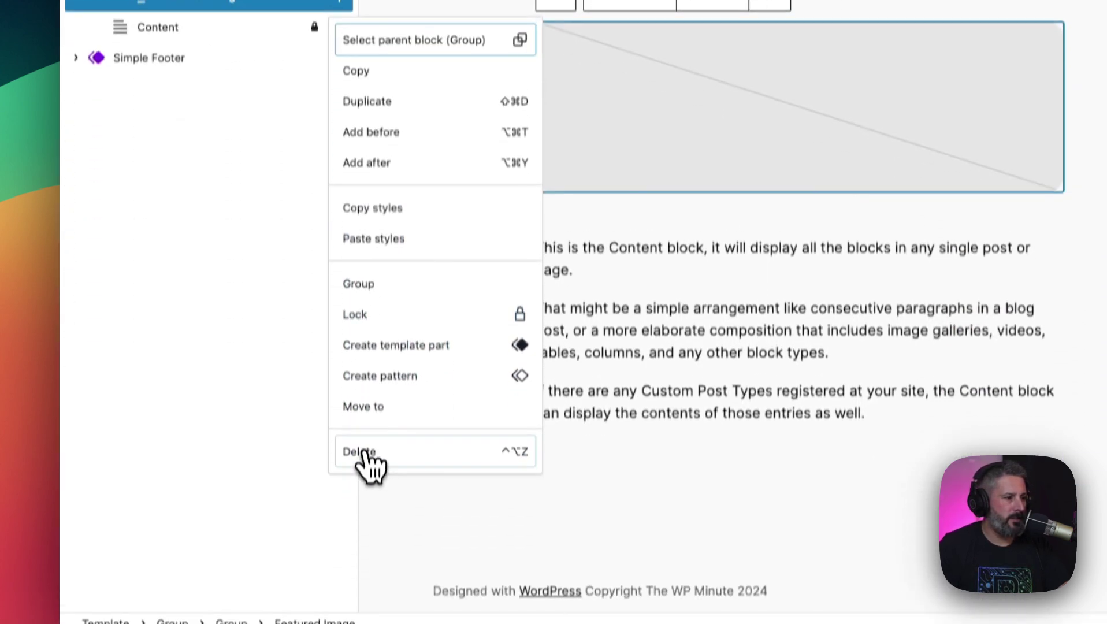
left_click(364, 452)
left_click(345, 42)
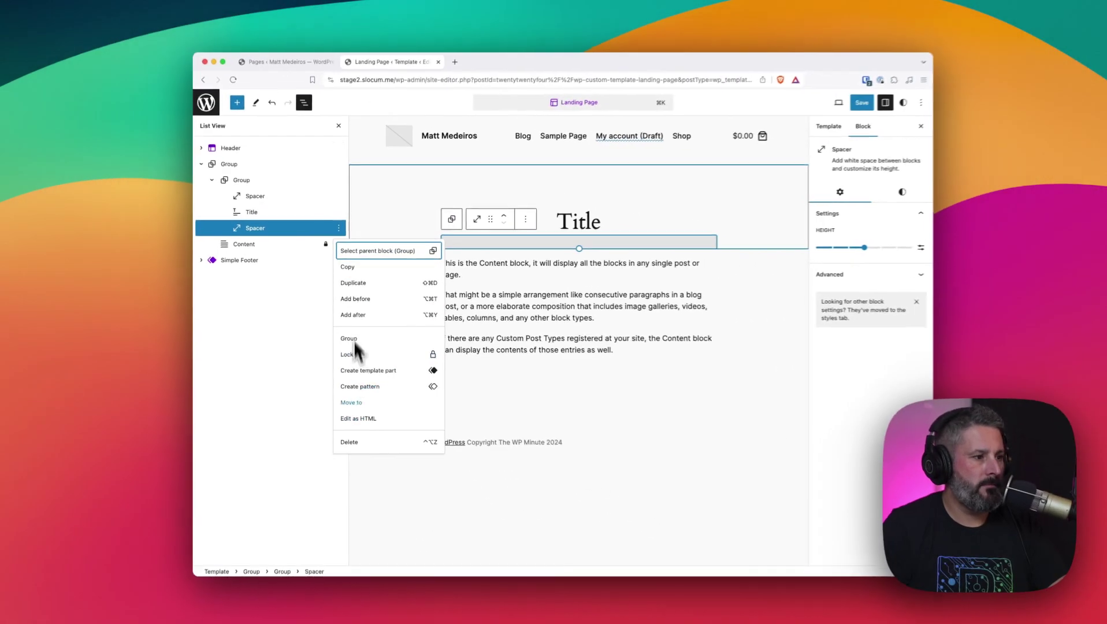
left_click(353, 435)
left_click(338, 213)
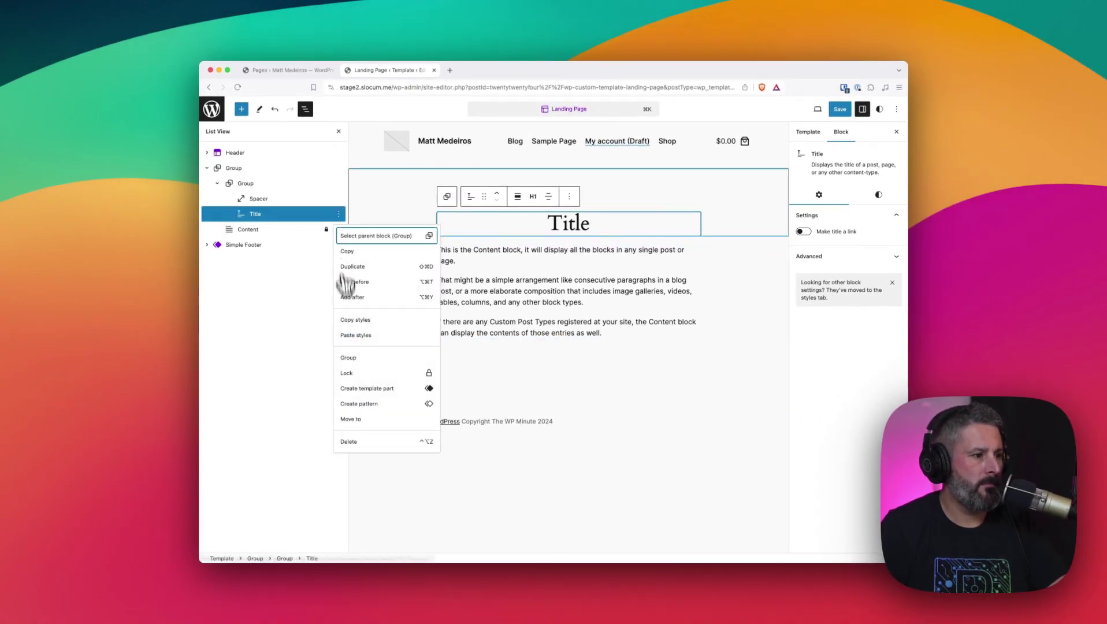
left_click(348, 441)
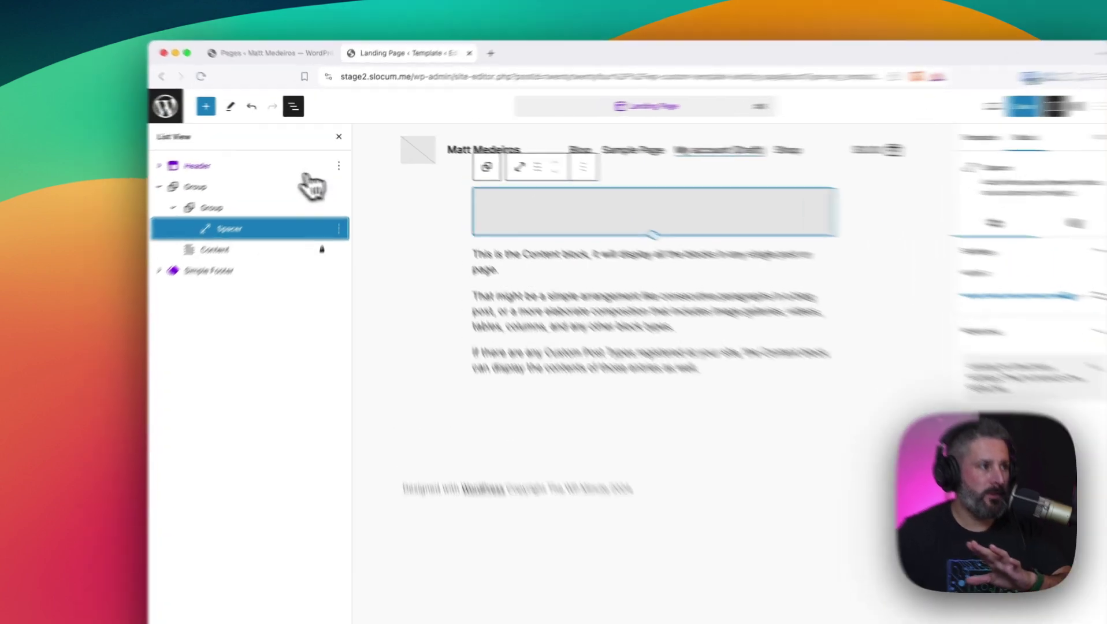
Delete the Header template part and select the remaining Spacer block
left_click(317, 154)
left_click(339, 153)
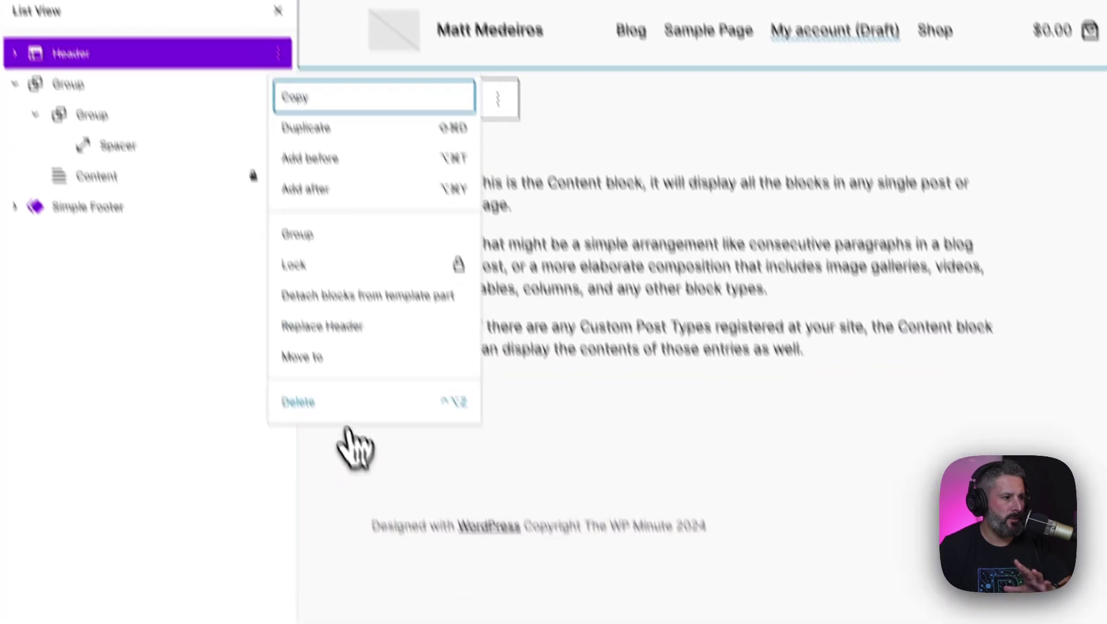
left_click(340, 405)
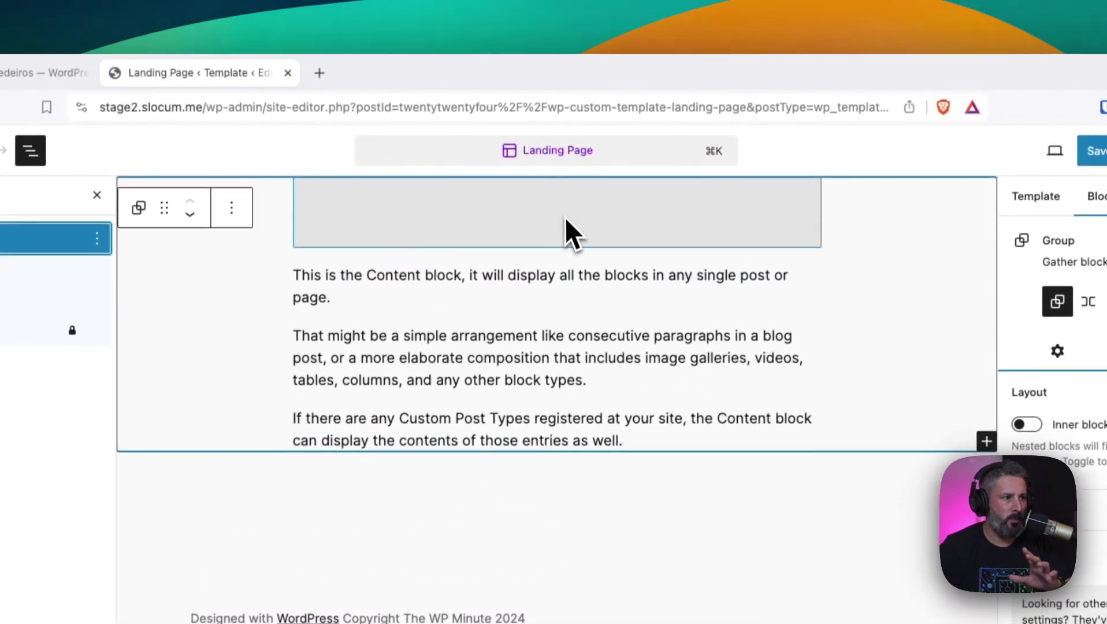
left_click(565, 220)
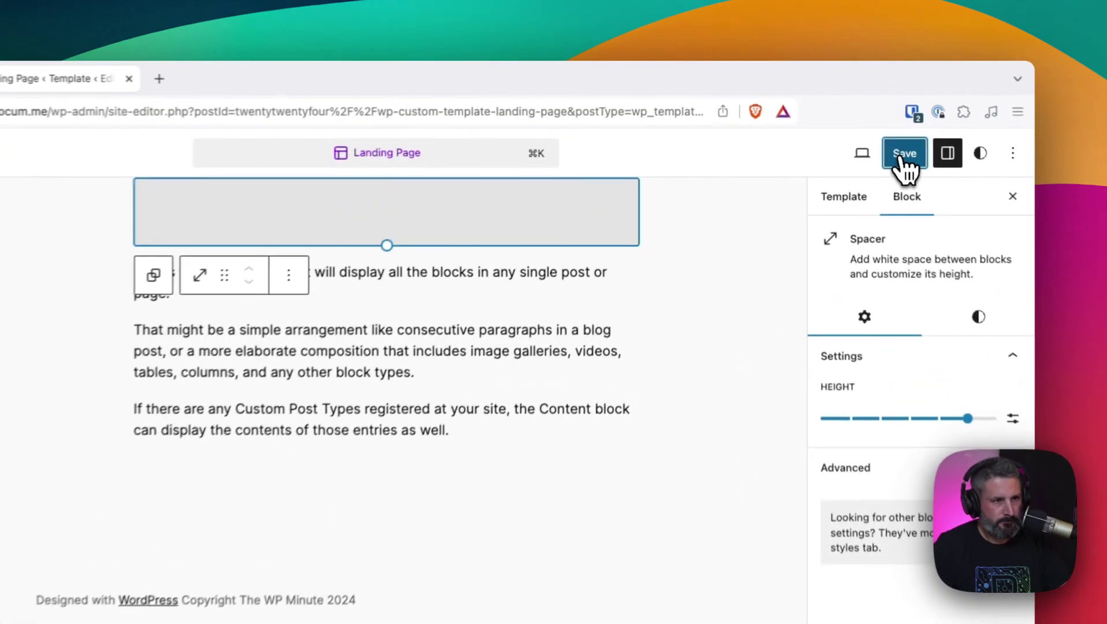
Save the header-less Landing Page template, then select the Content block and show its settings
left_click(839, 110)
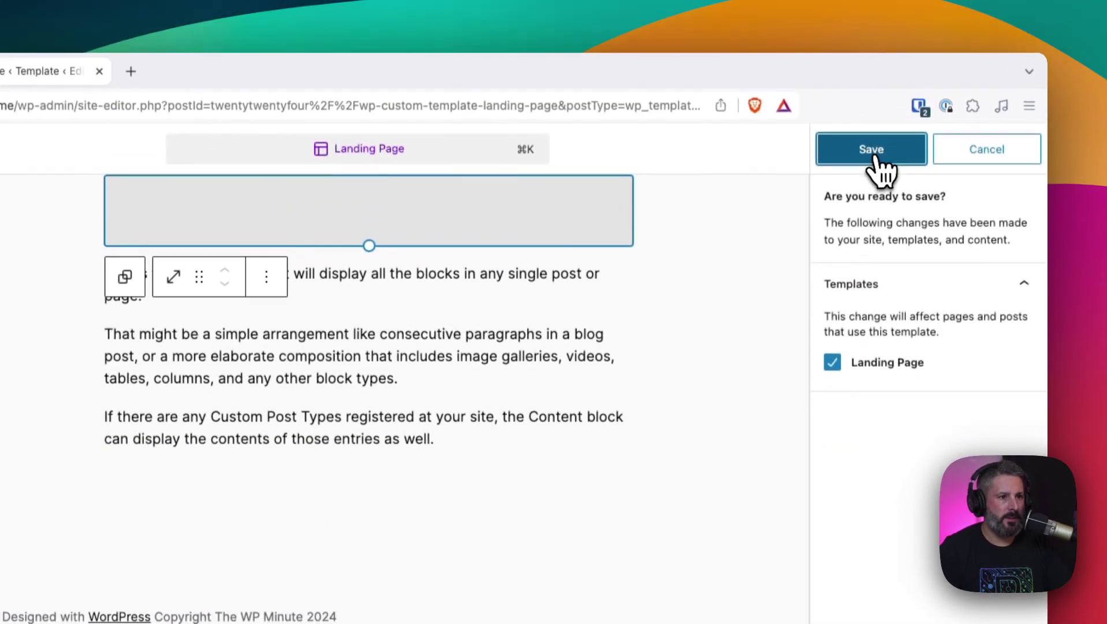
left_click(880, 162)
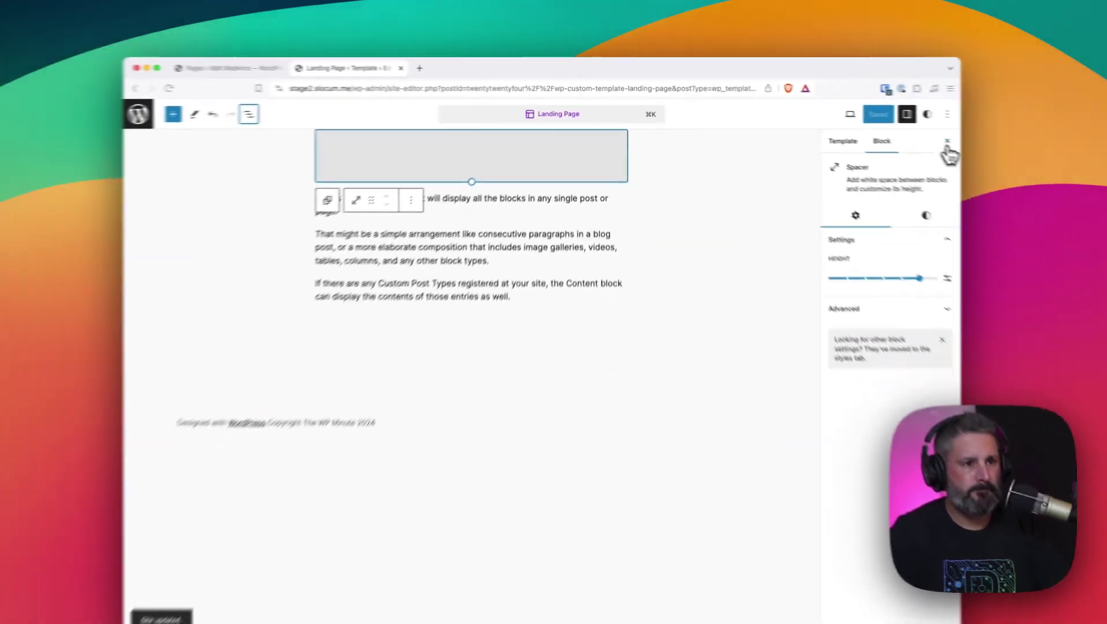
left_click(1106, 157)
left_click(1090, 425)
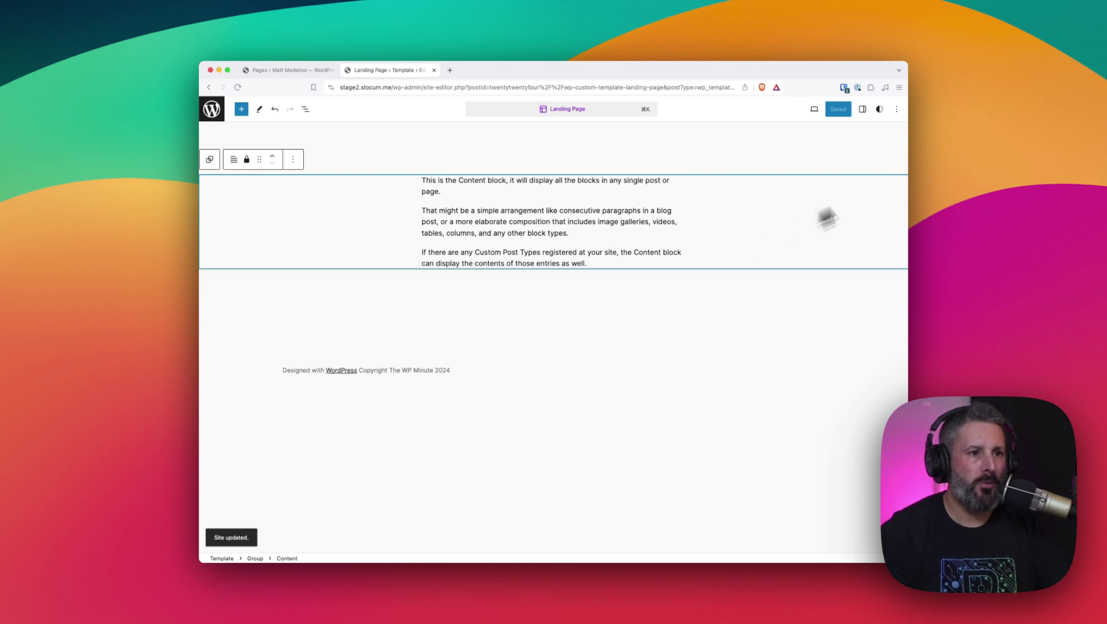
left_click(862, 109)
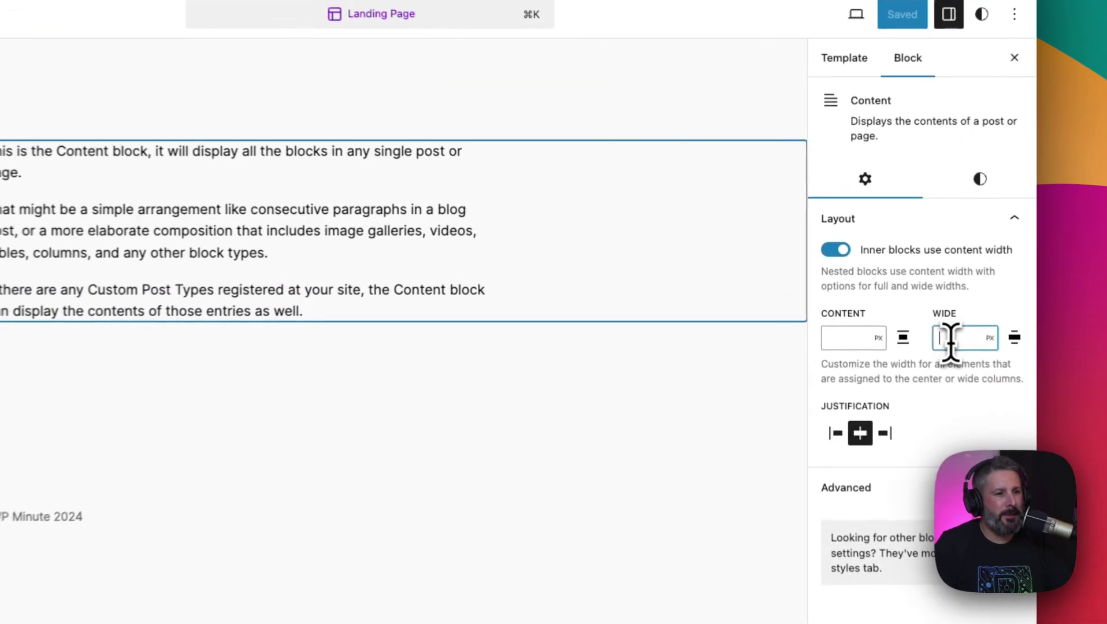
Set the Content block's layout width to 960 px
left_click(862, 280)
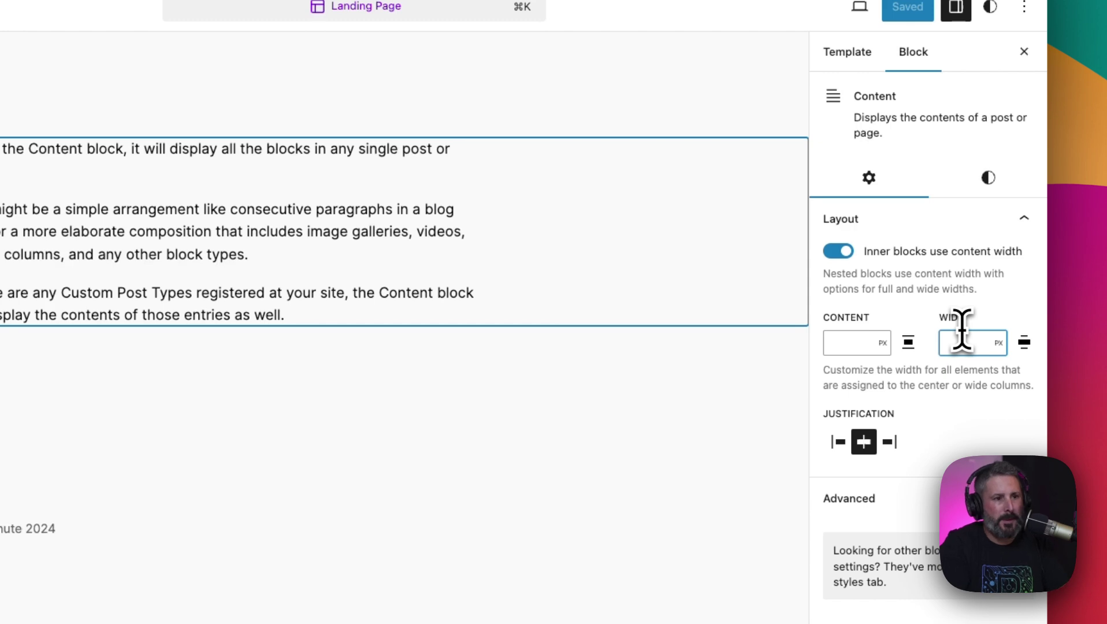
type("1000")
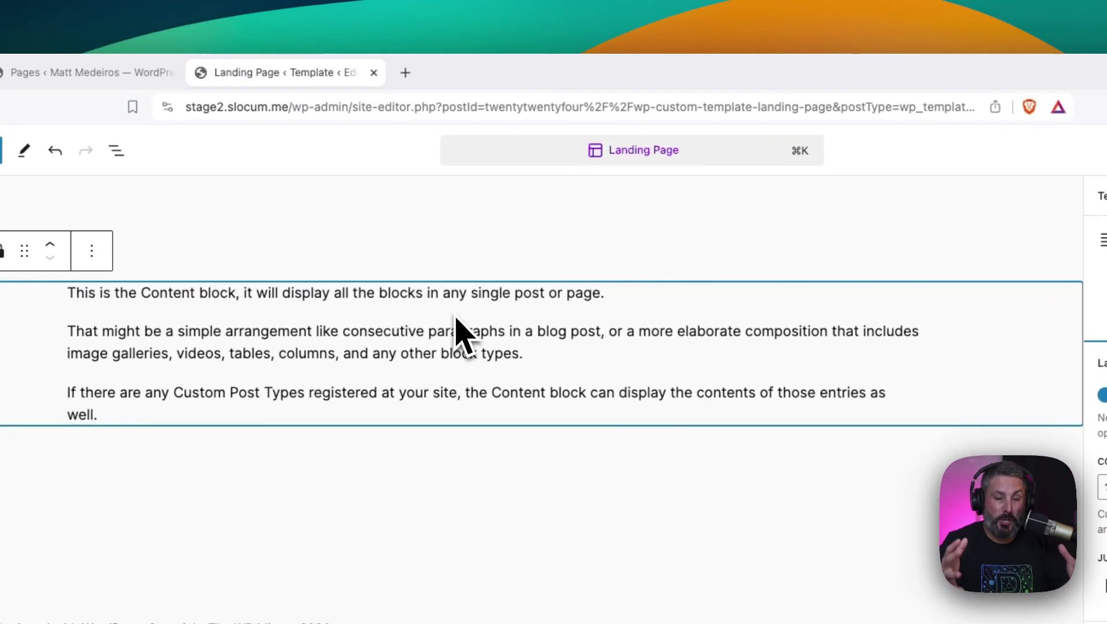
key("BackSpace")
key("BackSpace")
key("BackSpace")
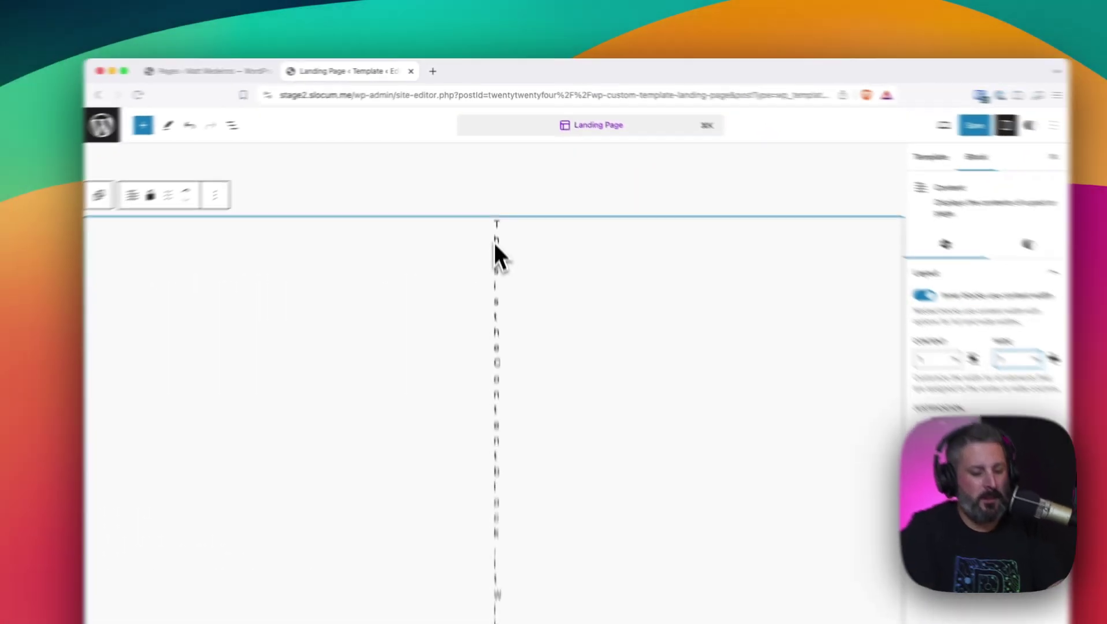
type("960")
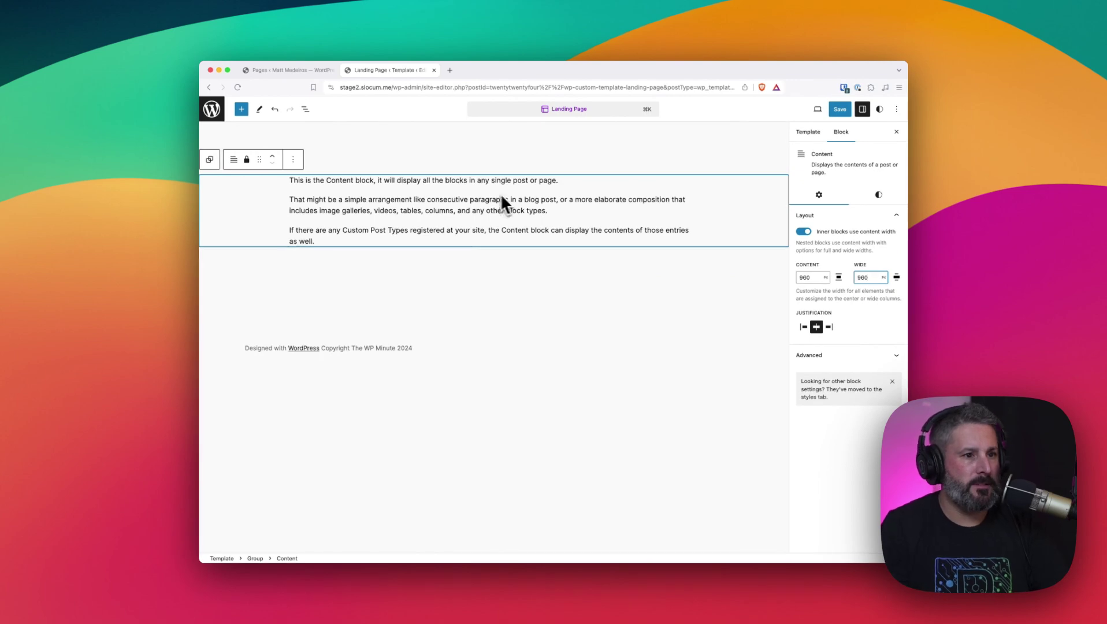
left_click(543, 261)
left_click(671, 244)
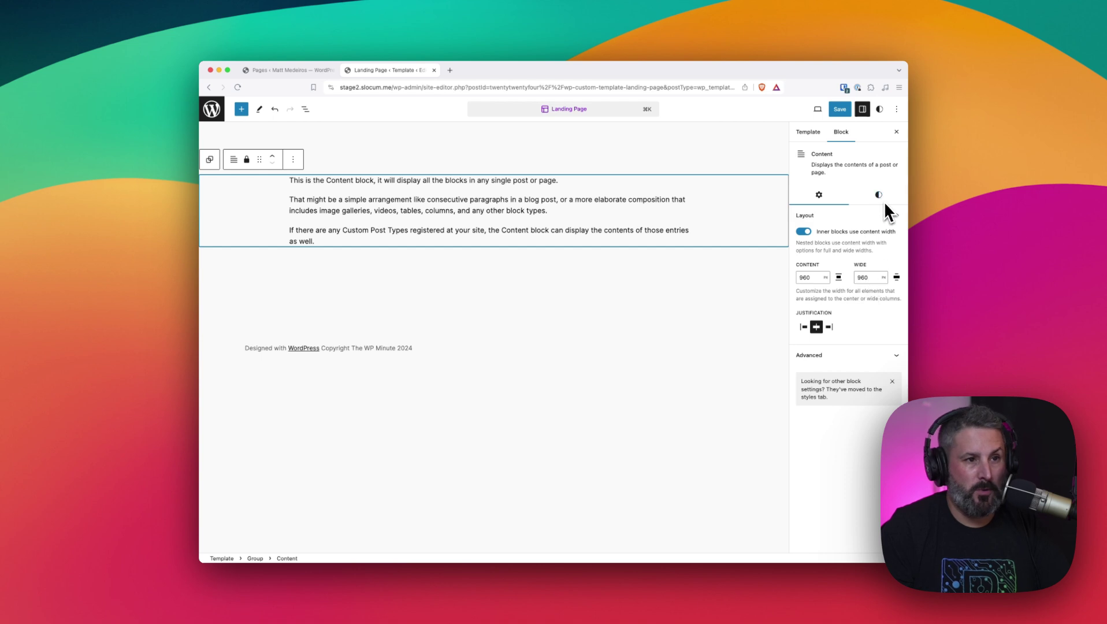
Save the Landing Page template and exit to the WordPress Dashboard
left_click(840, 110)
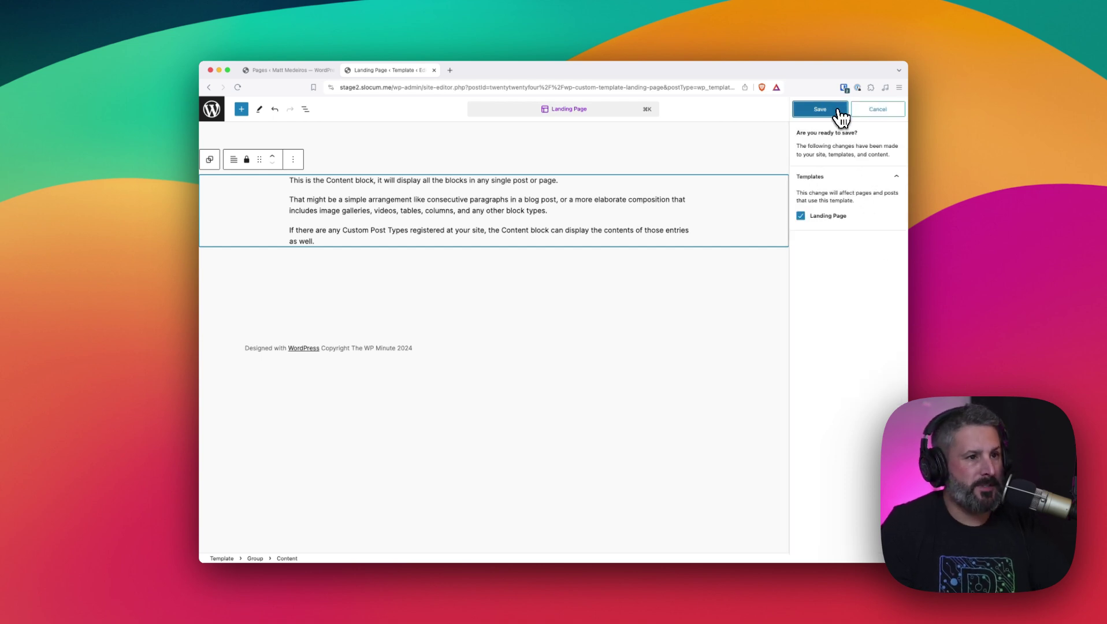
left_click(828, 114)
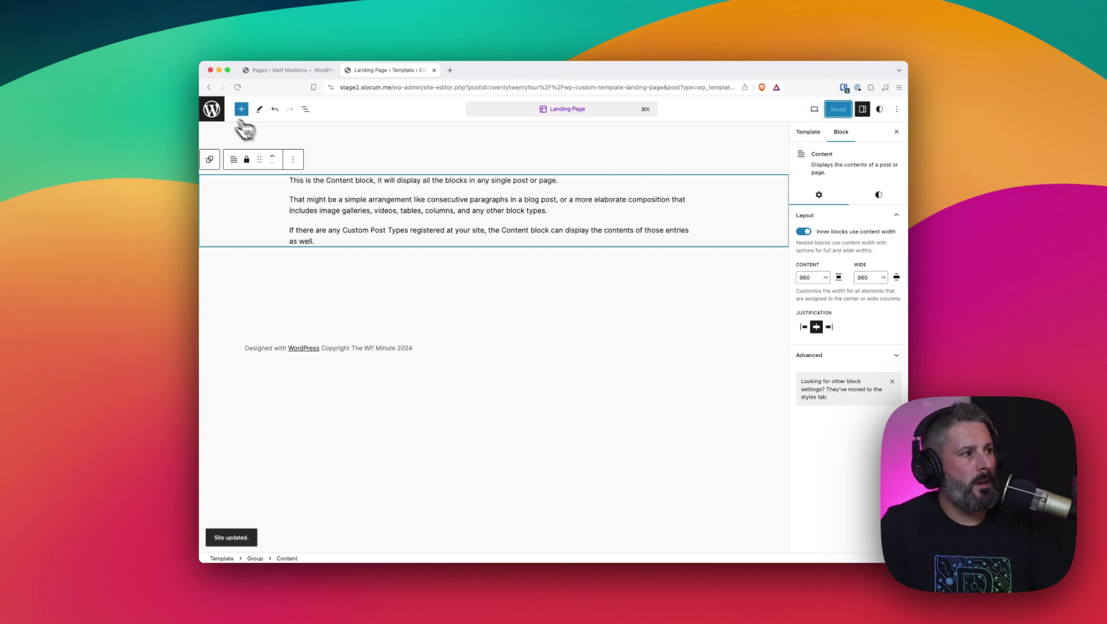
left_click(213, 113)
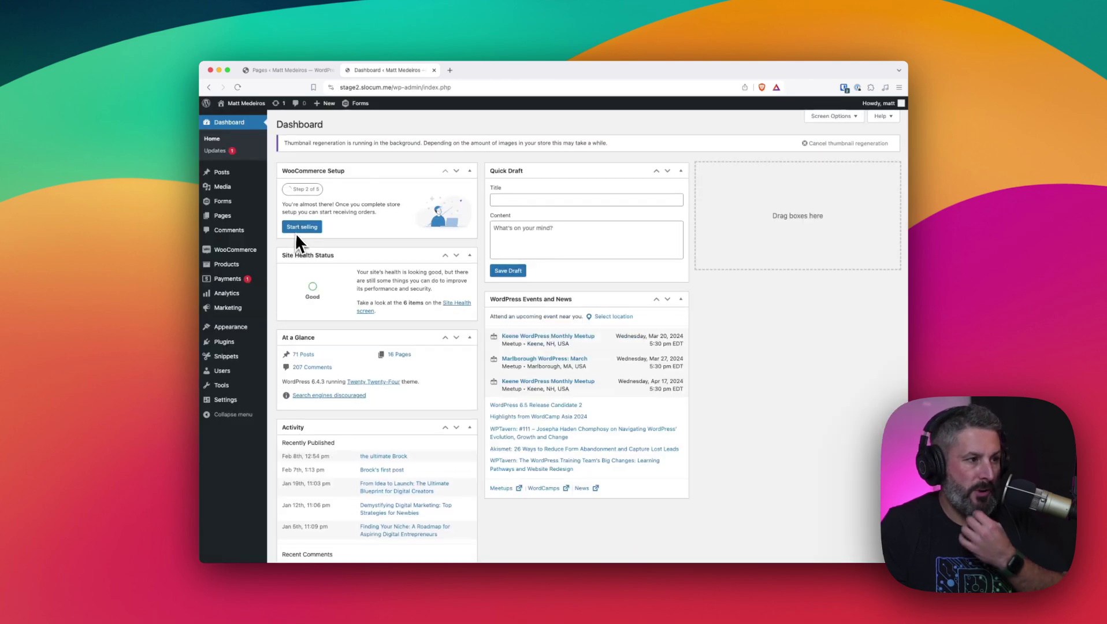
Open the Sample Page for editing from the All Pages list
mouse_move(234, 302)
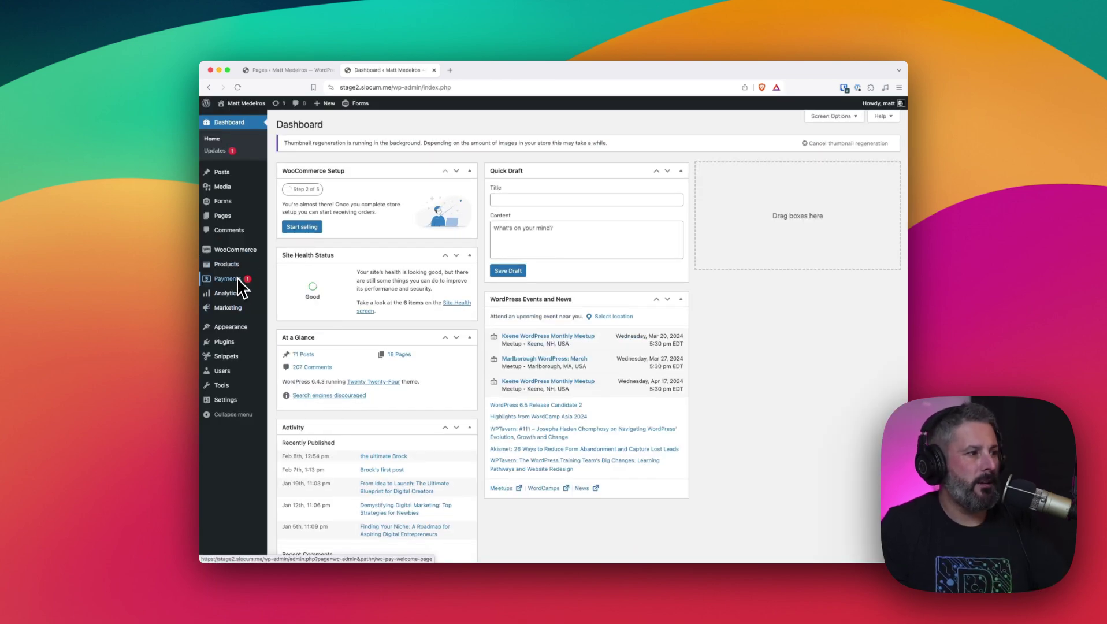
left_click(286, 220)
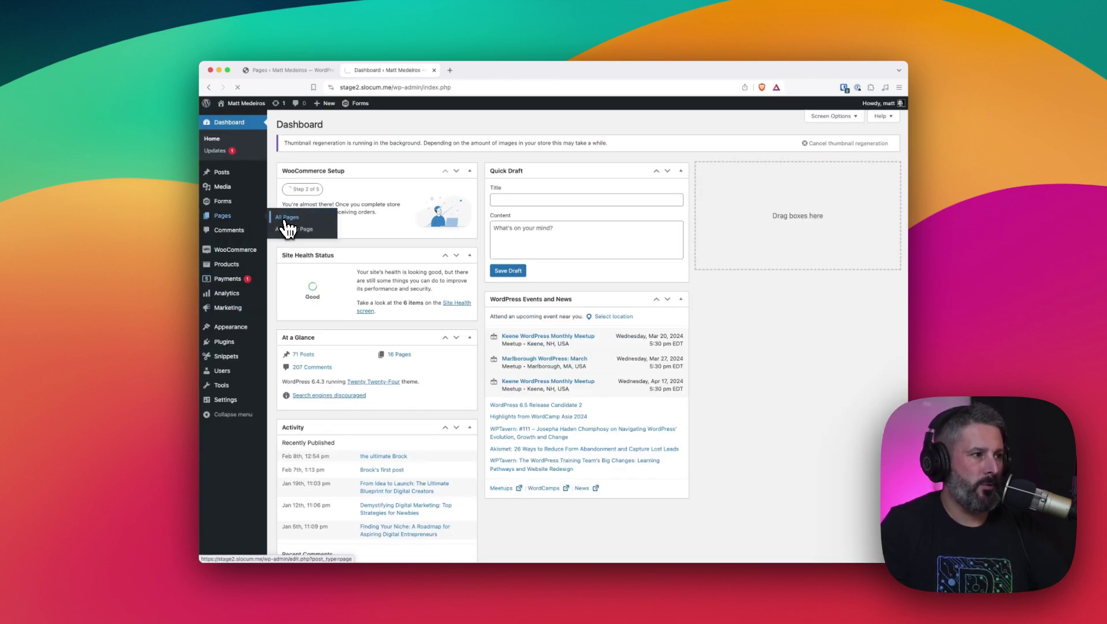
scroll(324, 283, "down", 10)
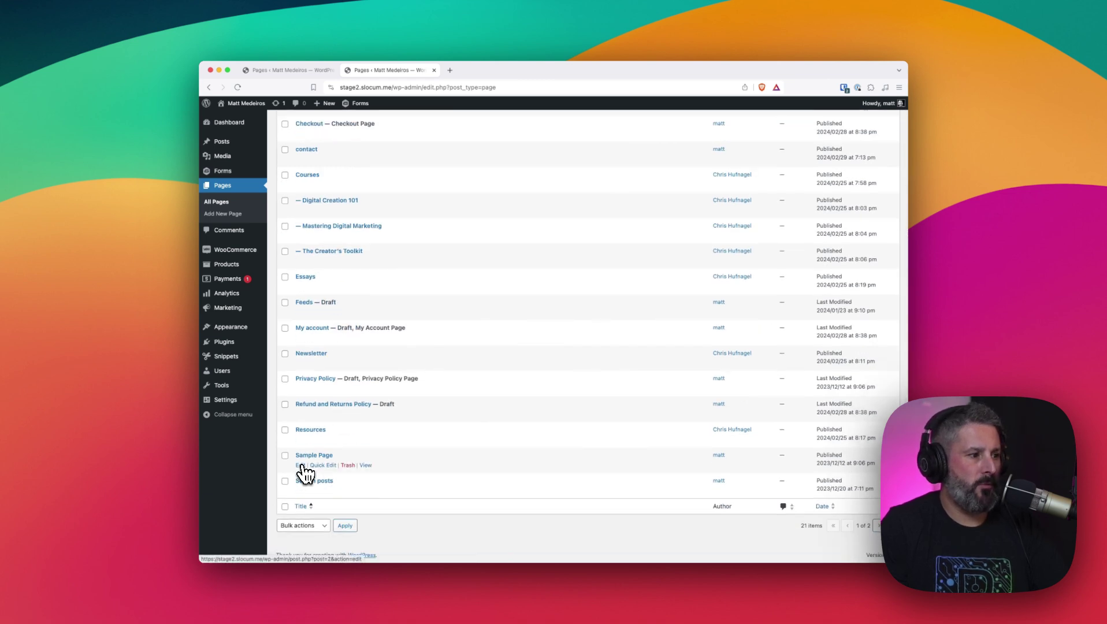
left_click(300, 466)
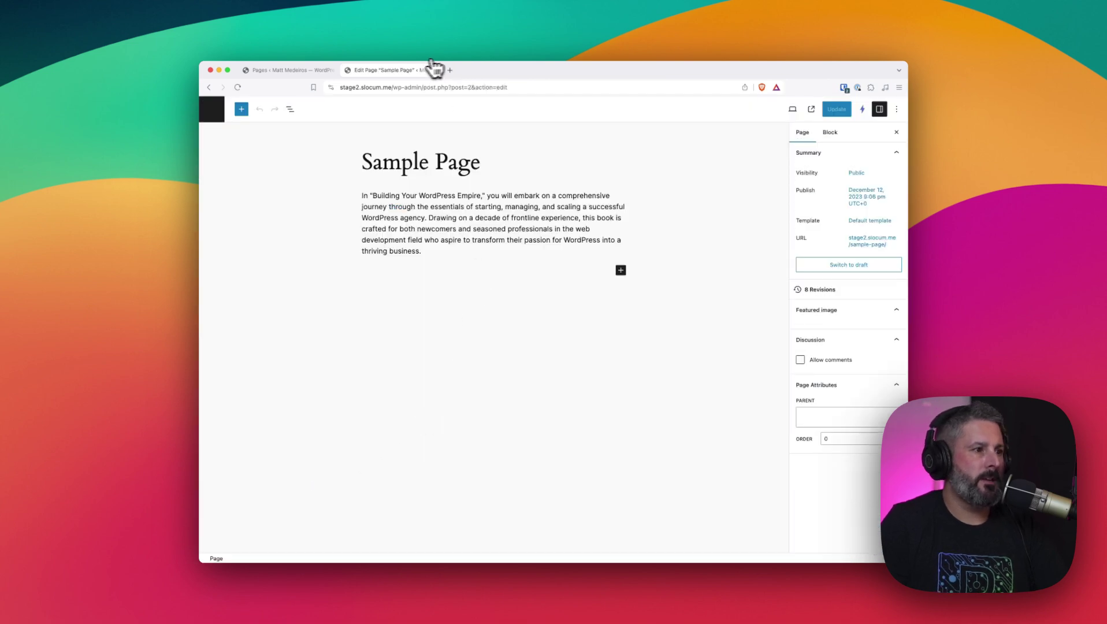
Preview the live Sample Page in a new tab, then return to the editor tab
left_click(811, 110)
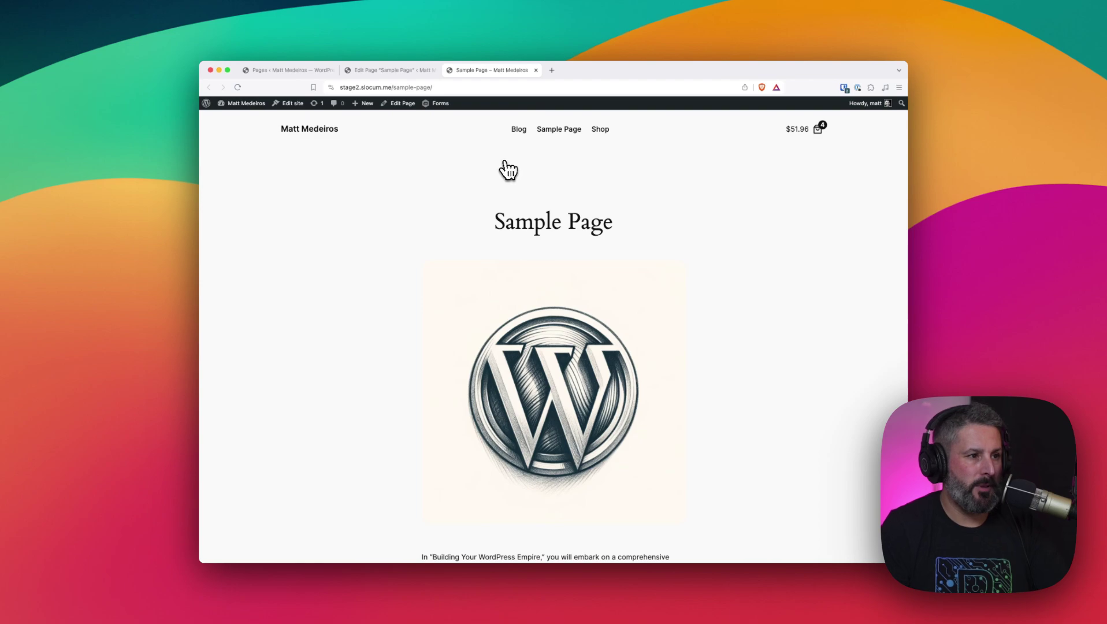
scroll(520, 248, "down", 3)
scroll(571, 309, "down", 5)
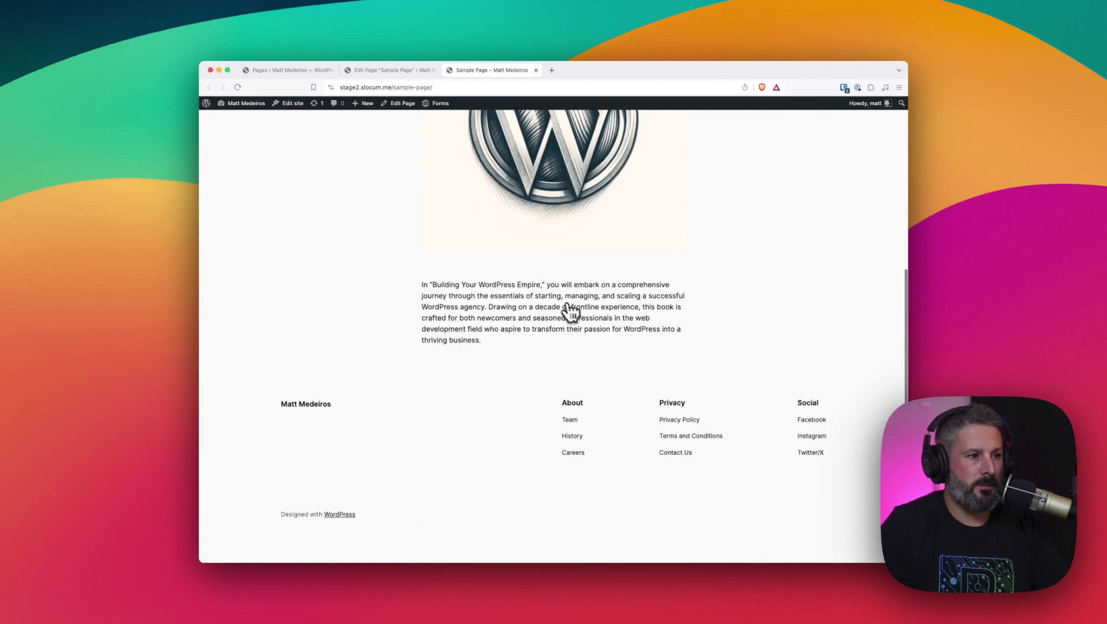
scroll(502, 306, "up", 5)
scroll(405, 190, "down", 2)
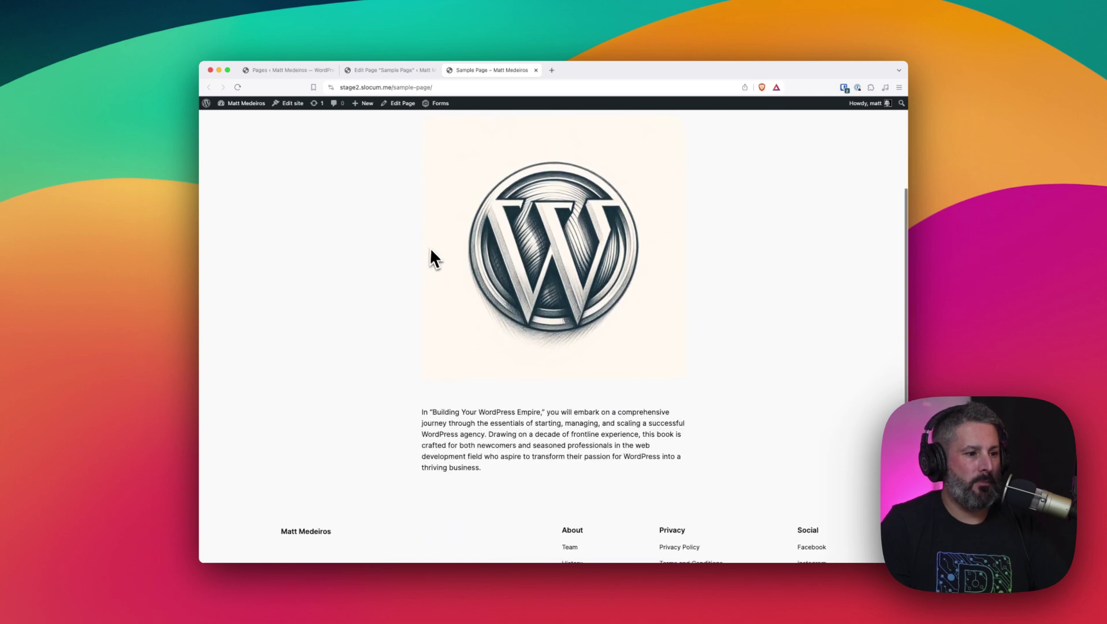
scroll(439, 254, "down", 2)
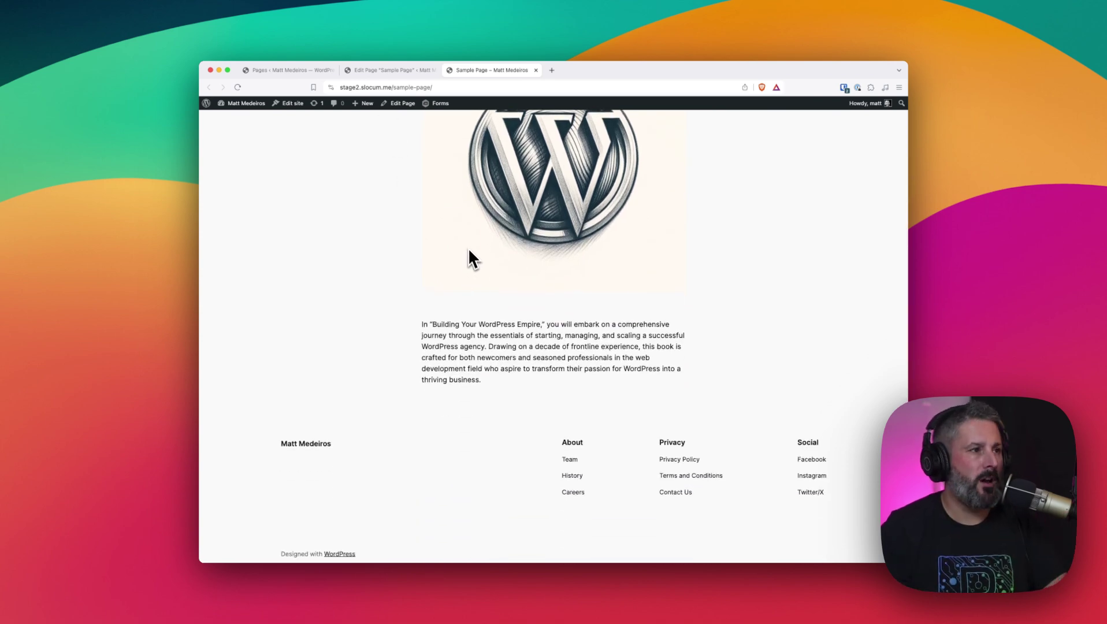
left_click(373, 70)
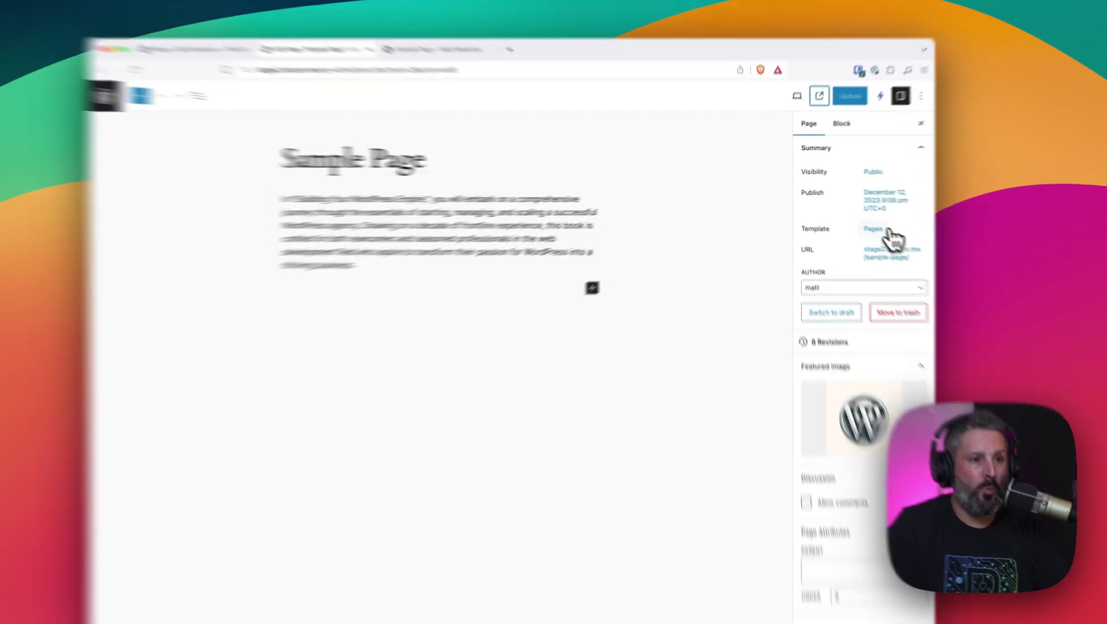
Assign the Landing Page template to the Sample Page, update it, and check the header-less live page
left_click(861, 222)
left_click(971, 389)
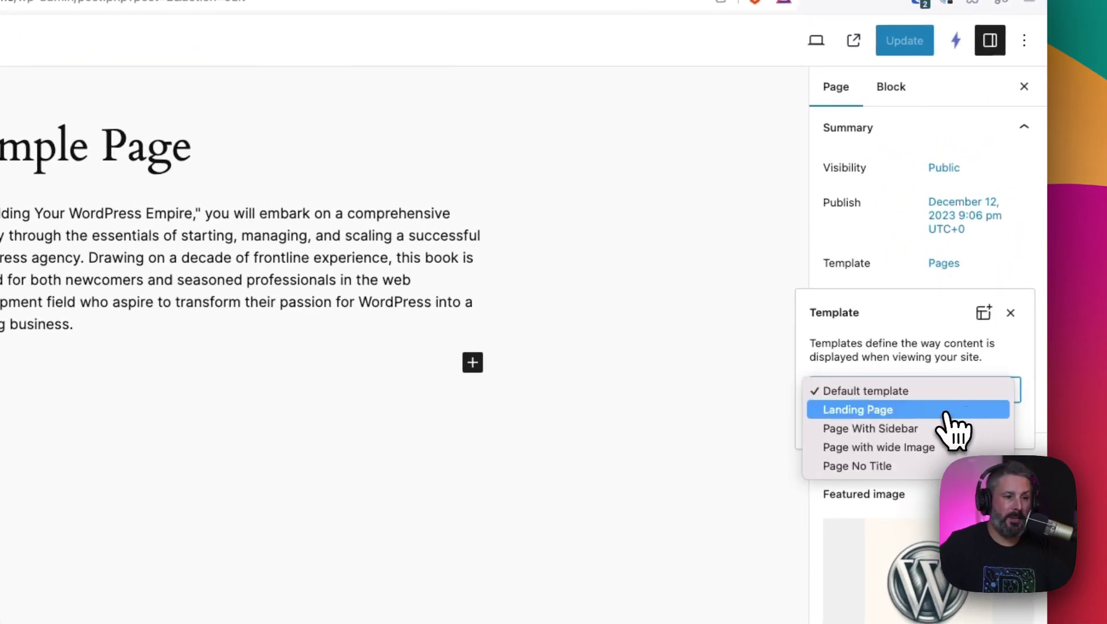
left_click(914, 411)
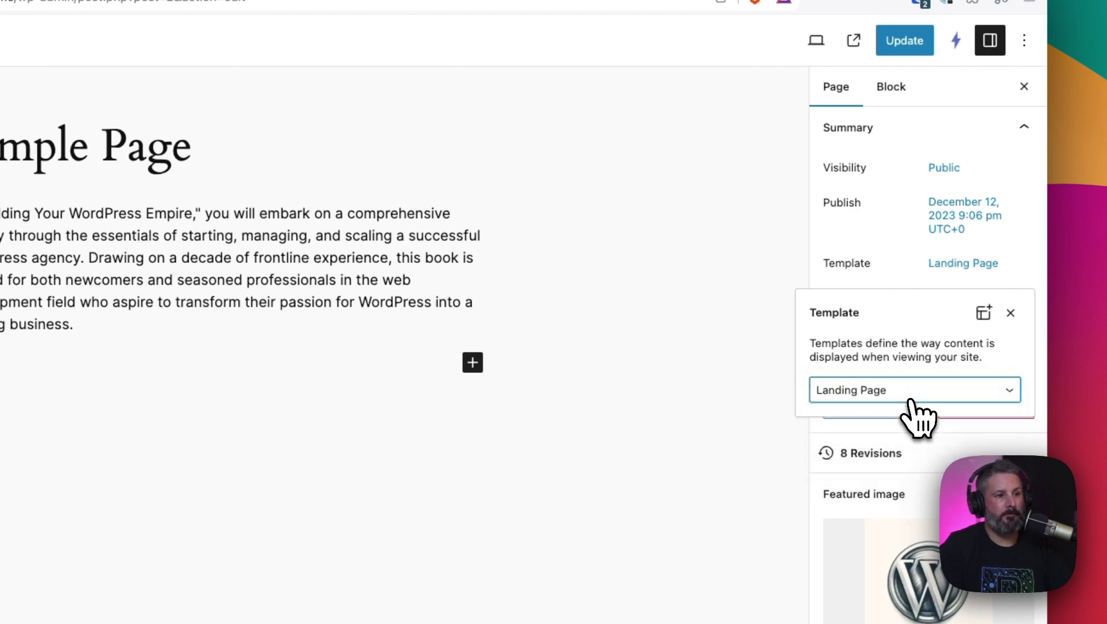
left_click(910, 42)
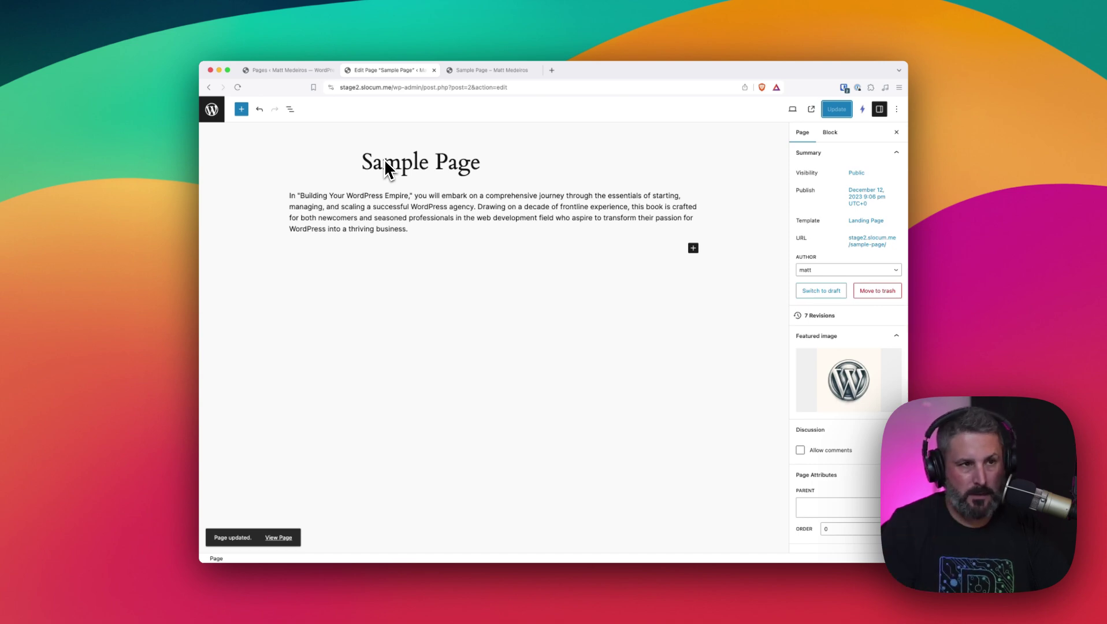
left_click(811, 110)
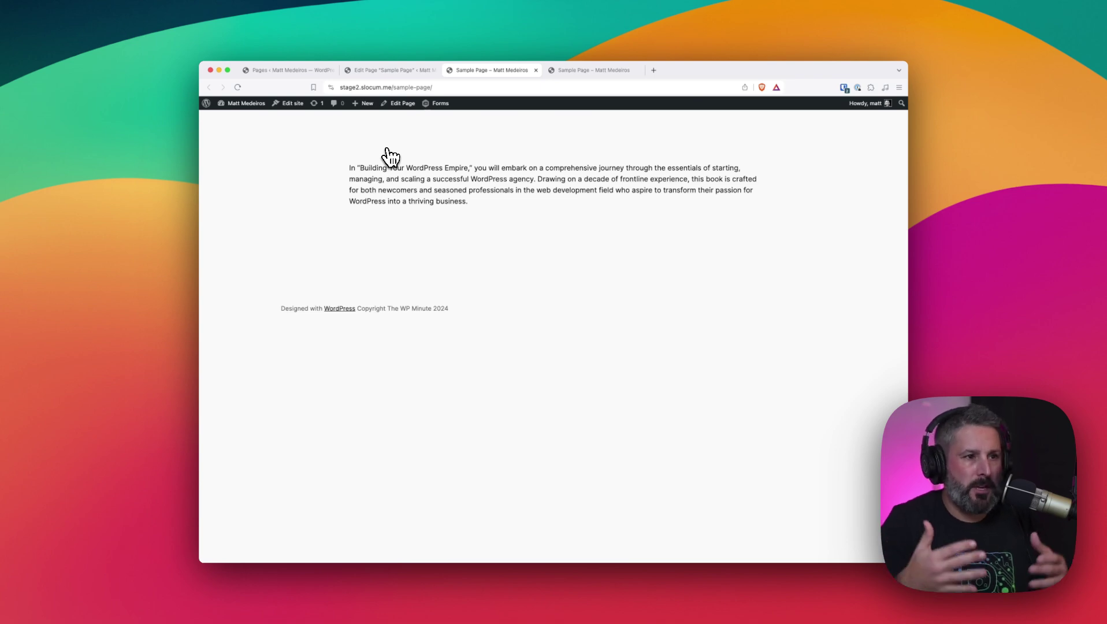
left_click(388, 71)
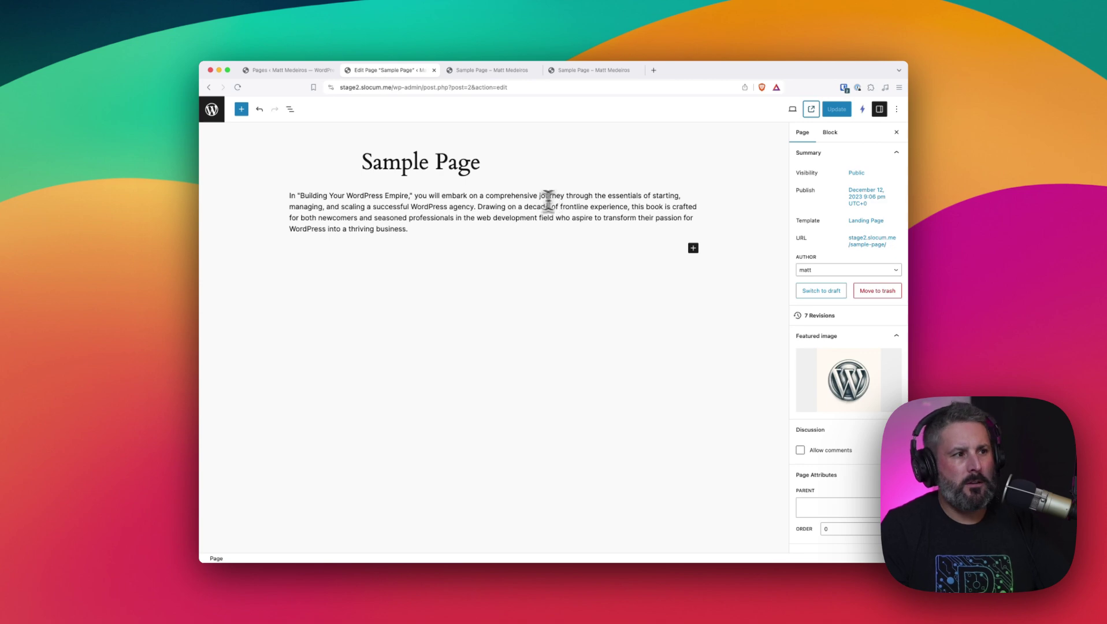
Delete the Sample Page's intro paragraph and insert the RSVP pattern from All patterns
left_click_drag(416, 228, 286, 195)
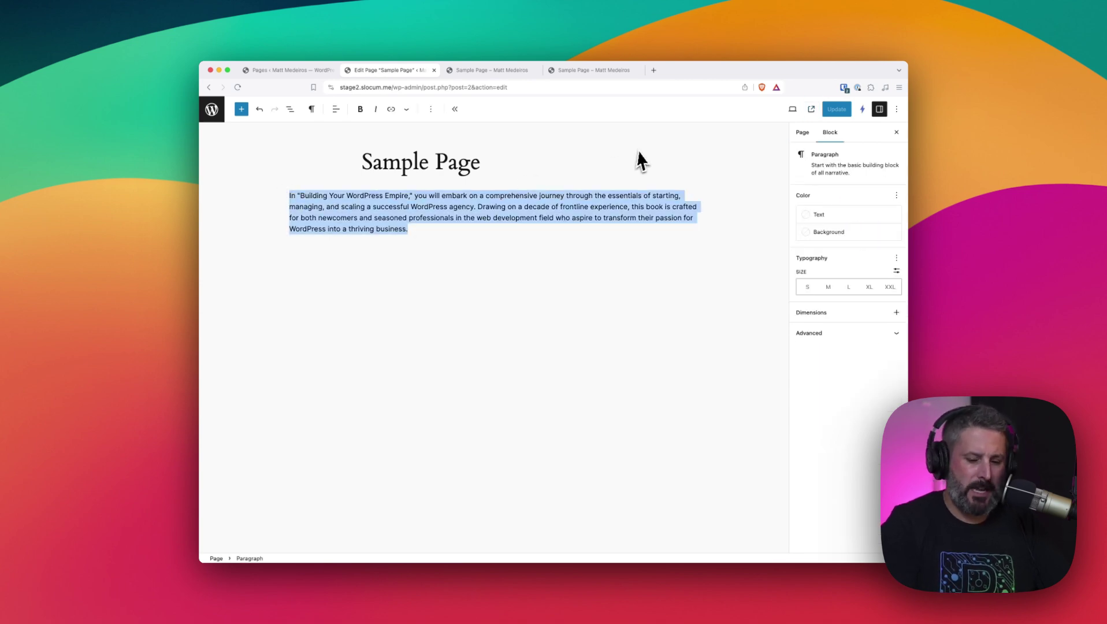
key("BackSpace")
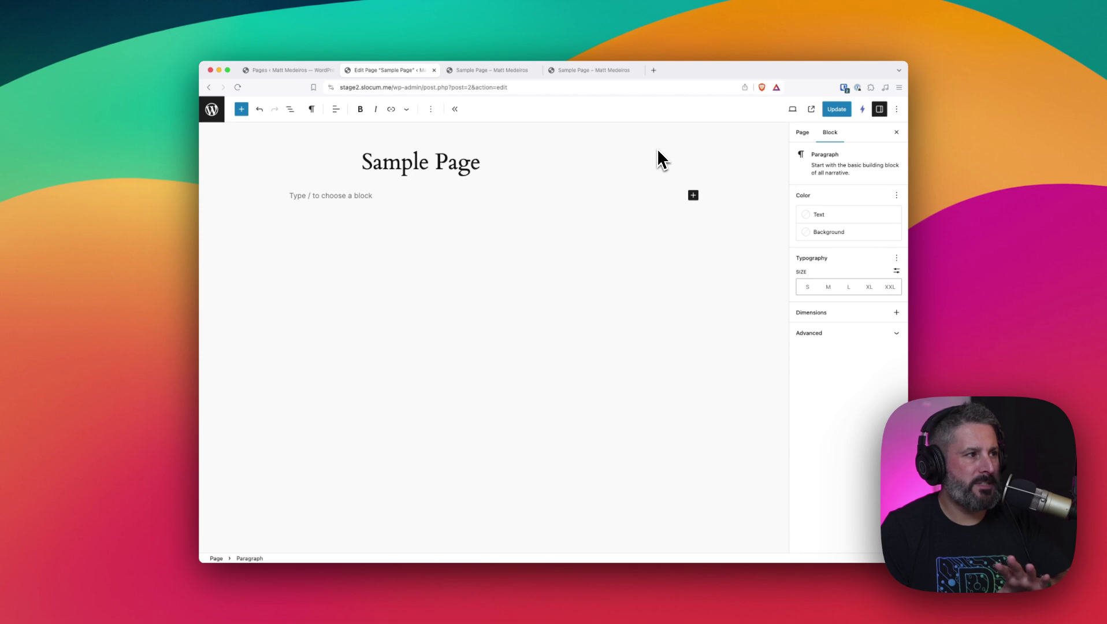
left_click(241, 109)
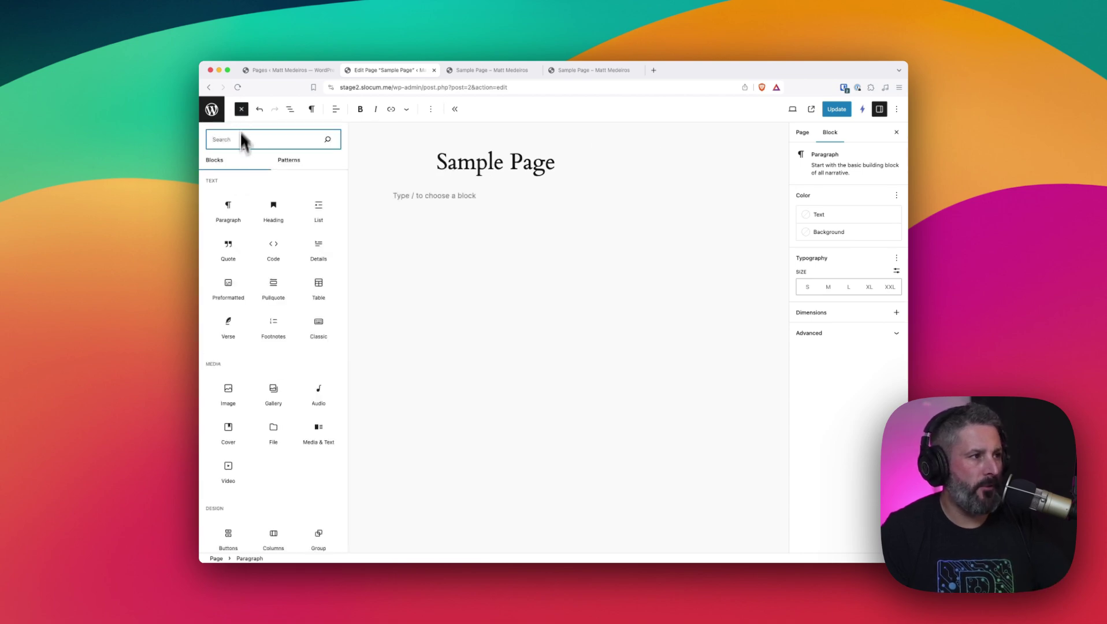
left_click(293, 165)
left_click(277, 187)
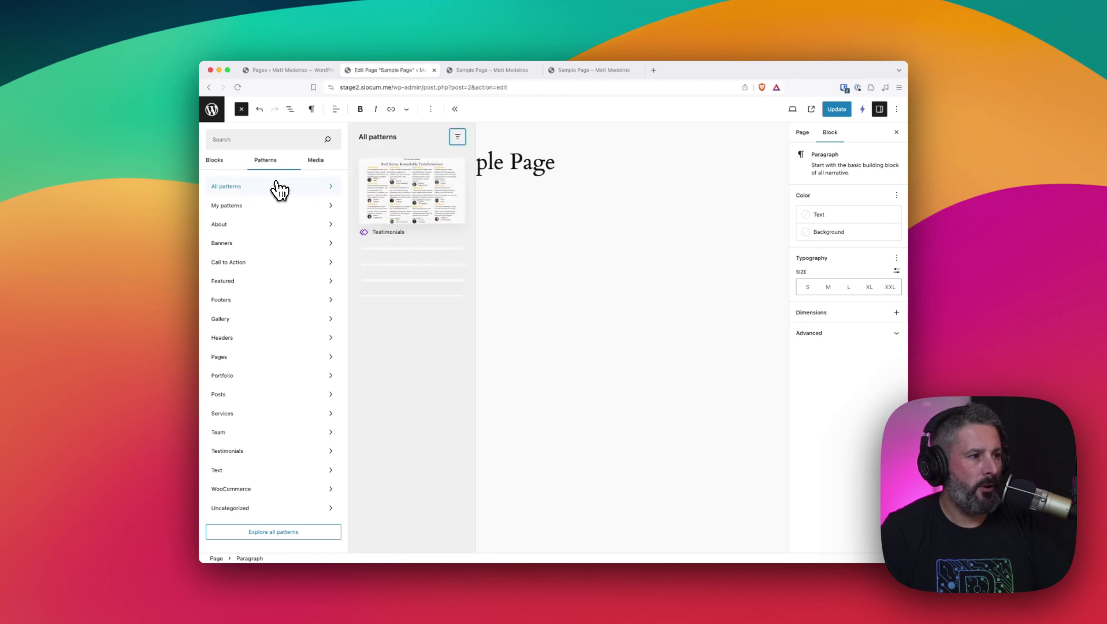
scroll(401, 277, "down", 6)
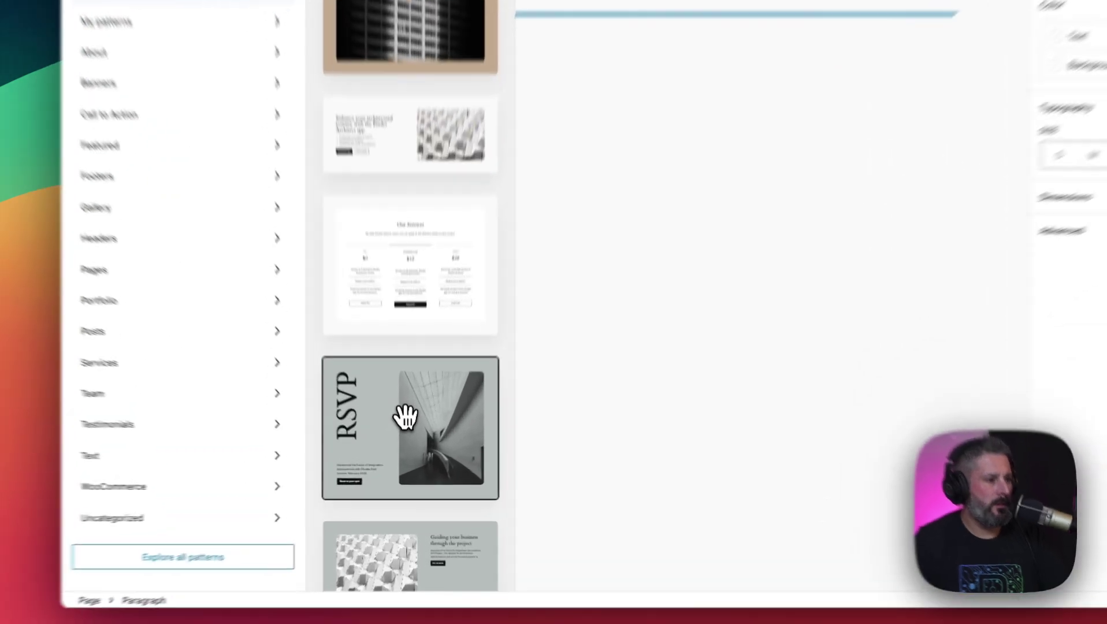
left_click(405, 446)
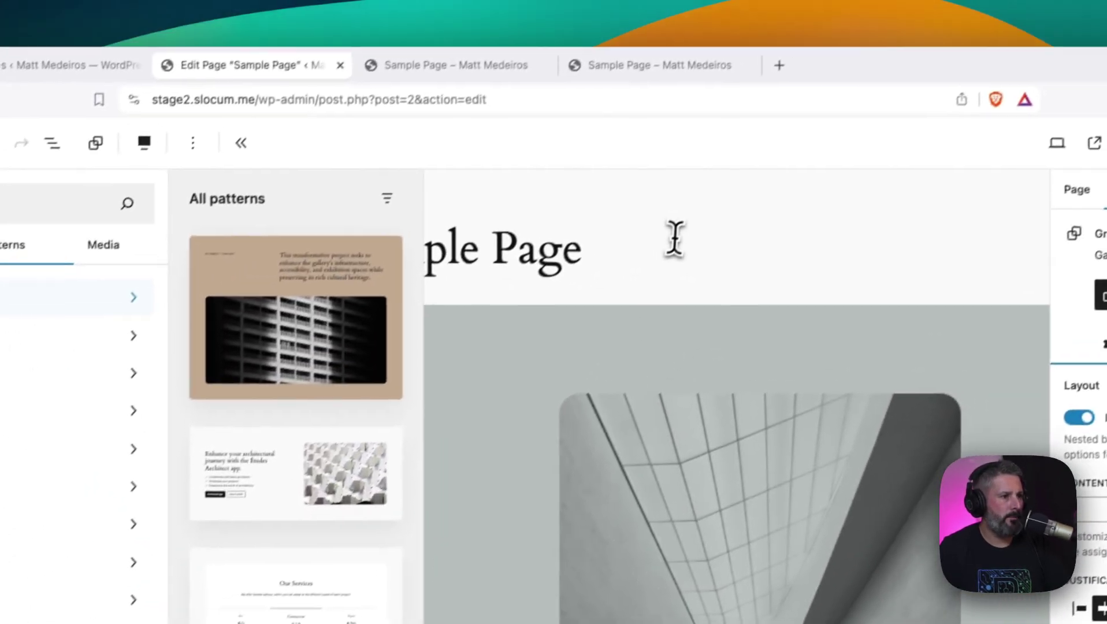
left_click(786, 134)
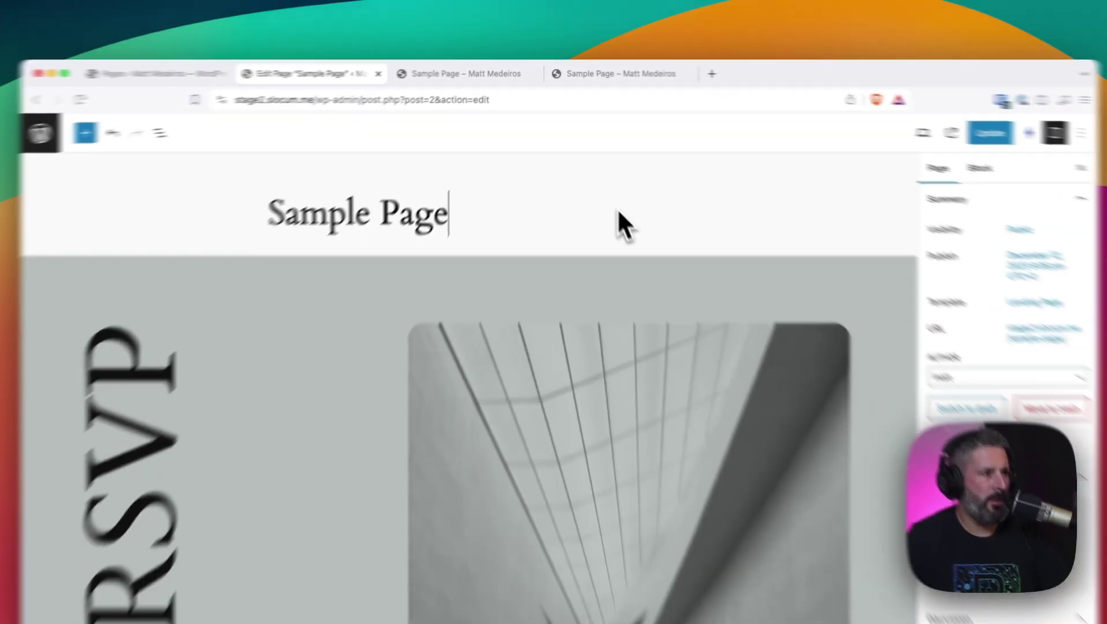
scroll(453, 292, "down", 2)
scroll(437, 243, "down", 3)
scroll(457, 208, "up", 5)
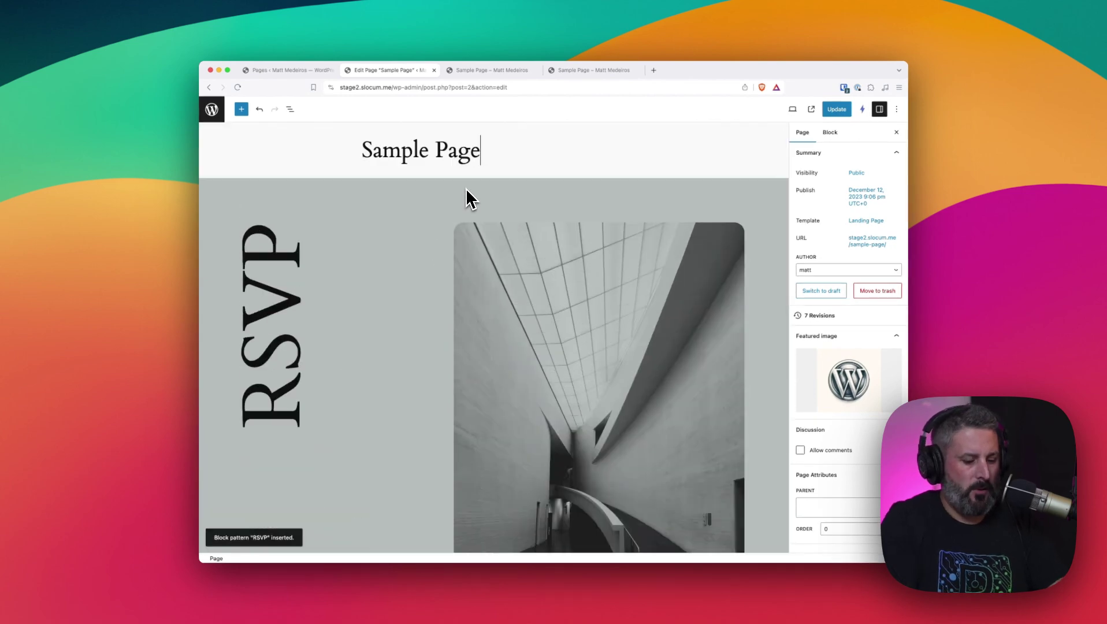
Load mattreport.com in a new browser tab
key("super+t")
type("mattr")
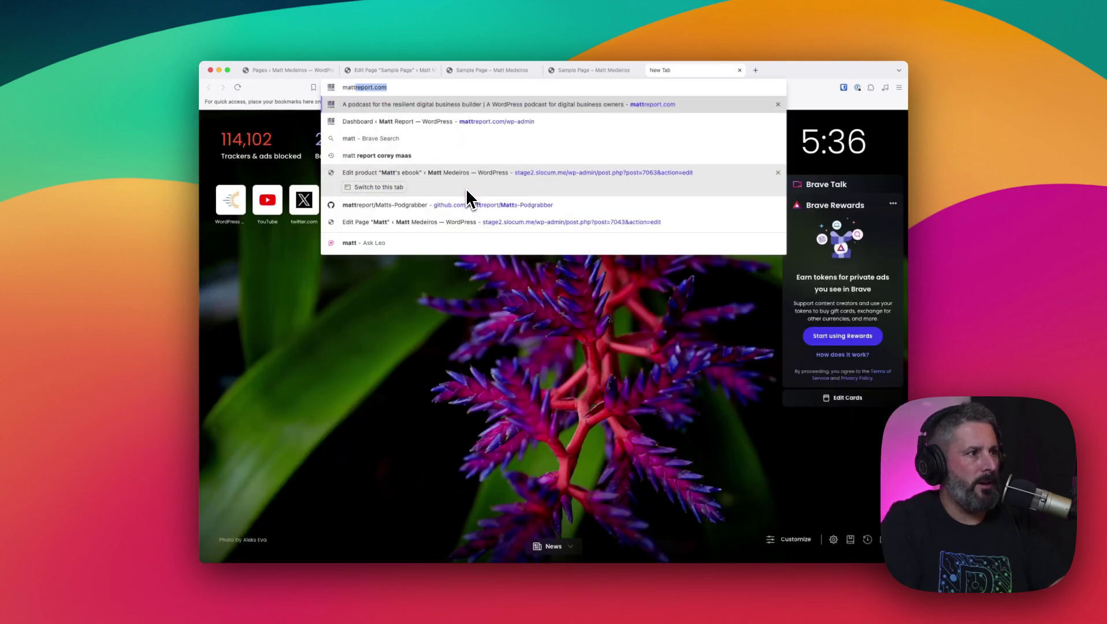
key("Return")
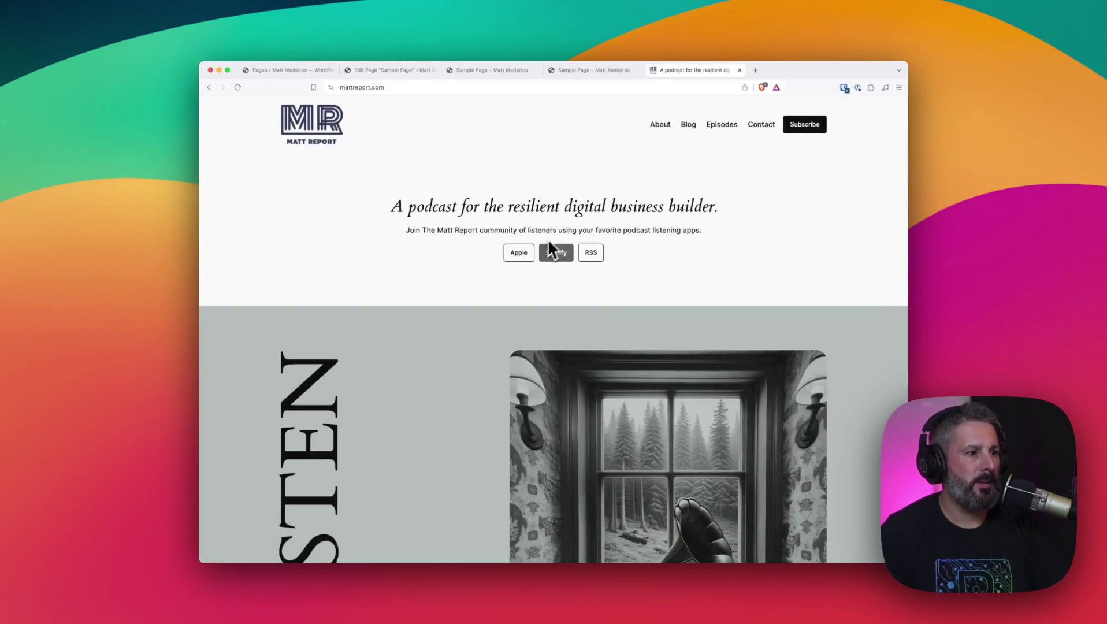
Browse the mattreport.com LISTEN section, then switch back to the Sample Page tab
scroll(539, 246, "down", 6)
scroll(458, 277, "up", 3)
scroll(420, 307, "down", 3)
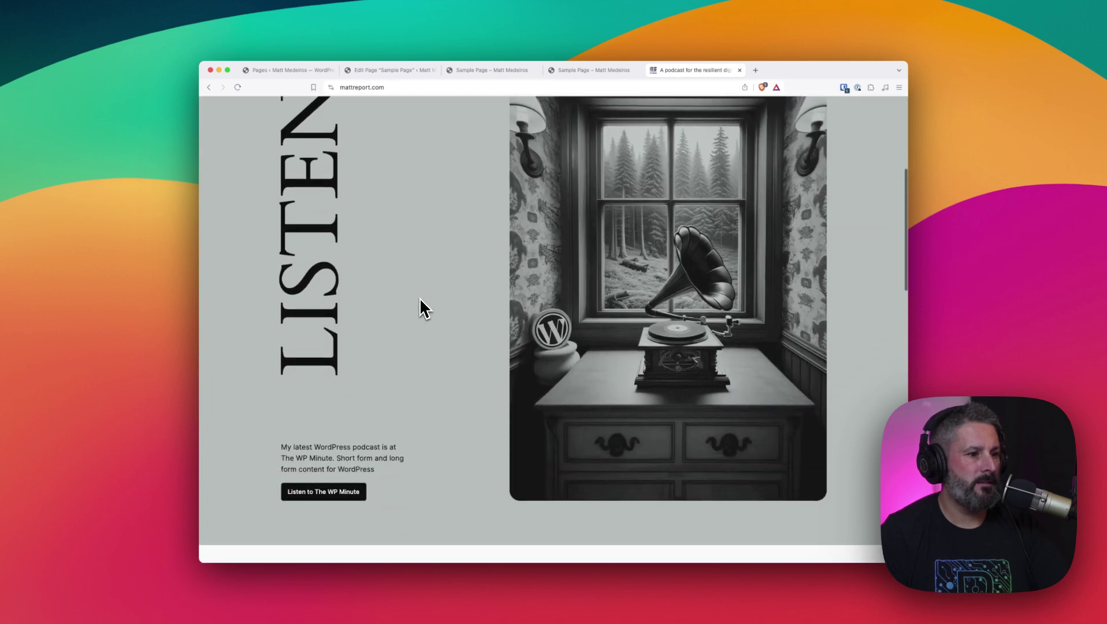
scroll(360, 210, "up", 3)
scroll(407, 208, "down", 3)
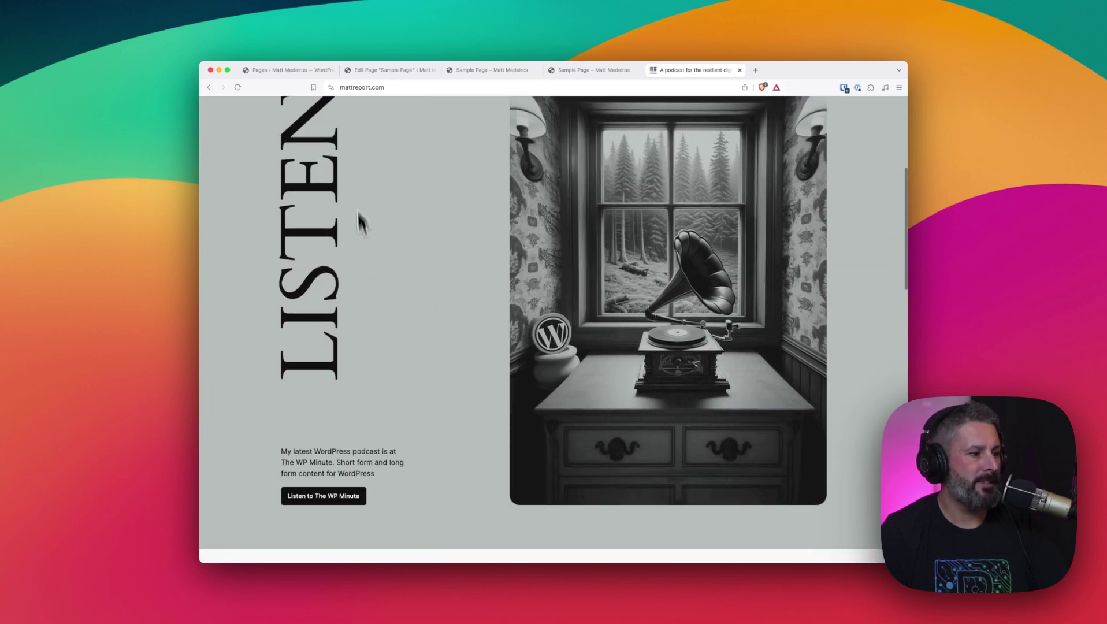
scroll(399, 484, "up", 3)
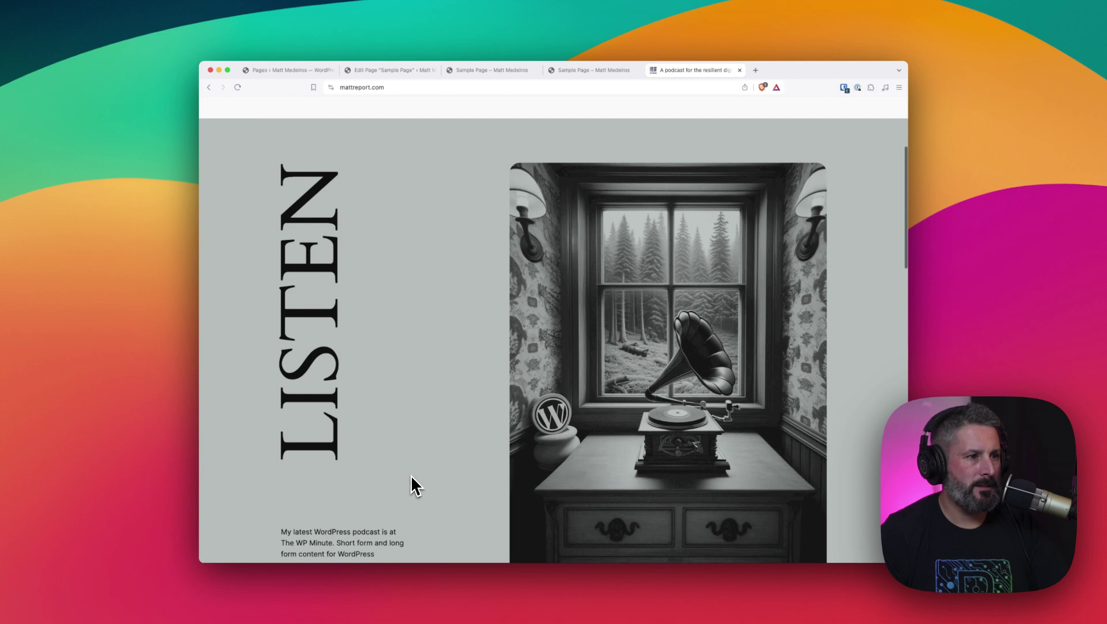
scroll(457, 463, "down", 2)
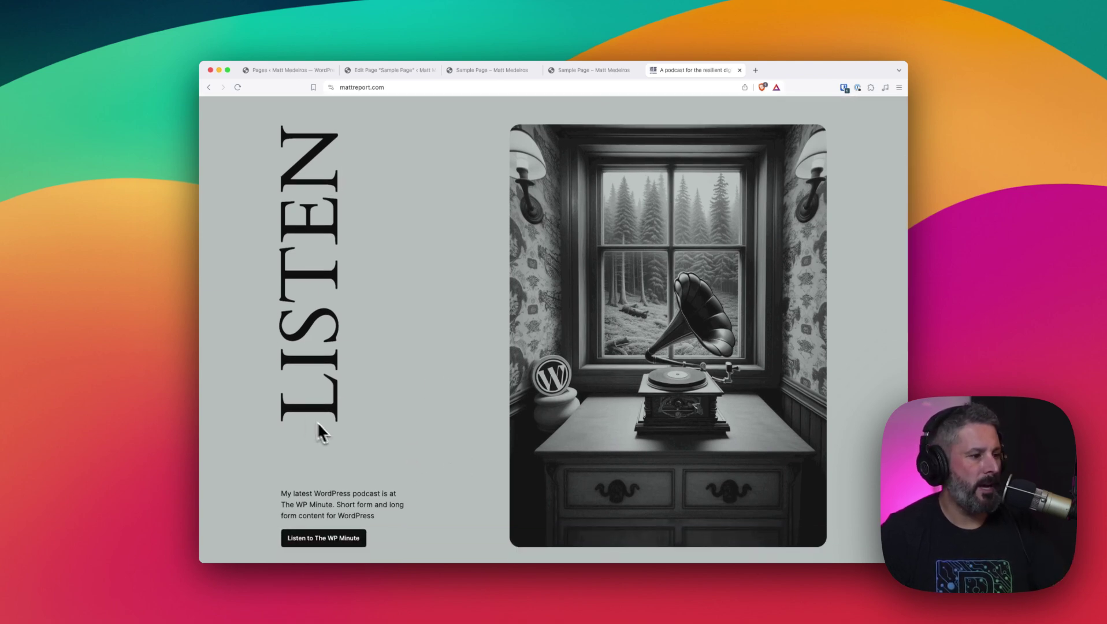
scroll(317, 421, "down", 1)
scroll(494, 393, "up", 2)
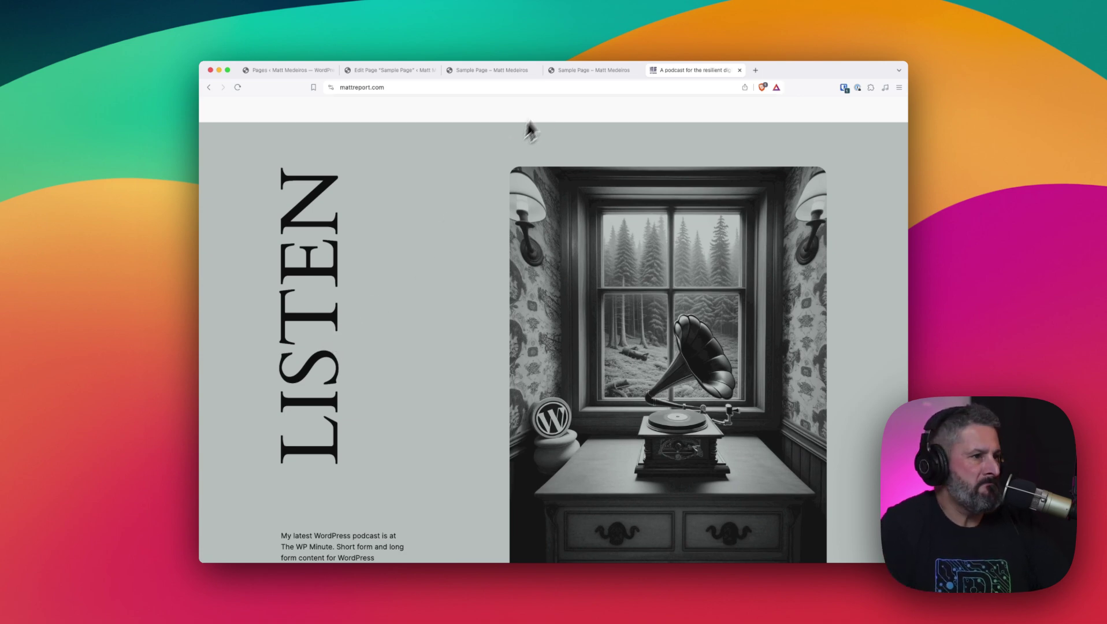
left_click(574, 70)
Return to the Sample Page editor and update the page with the RSVP pattern
left_click(520, 72)
left_click(422, 71)
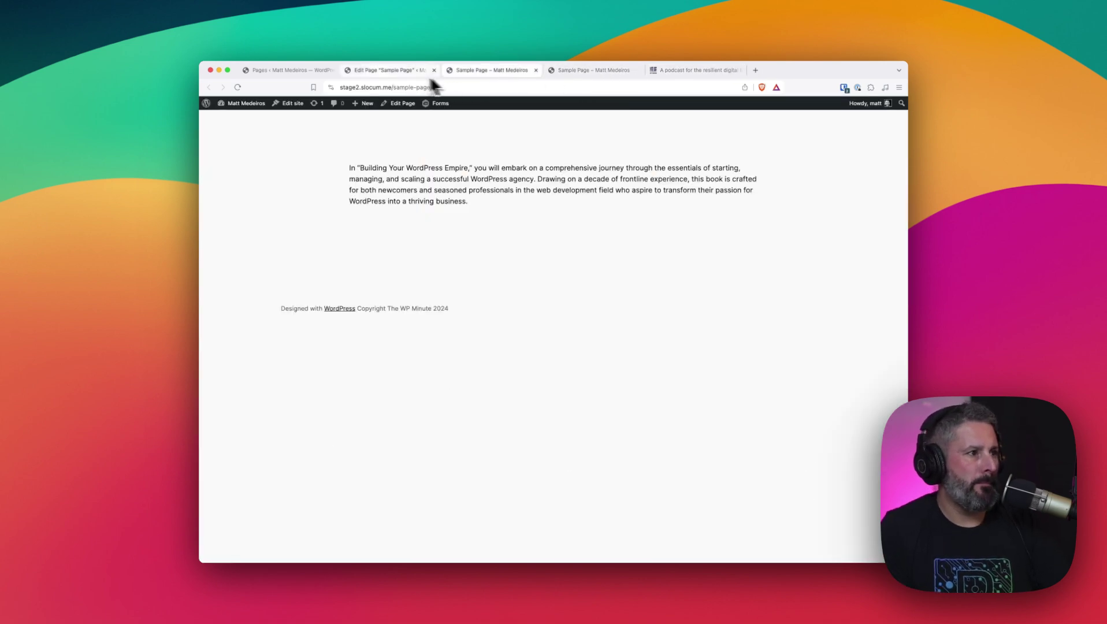
left_click(834, 109)
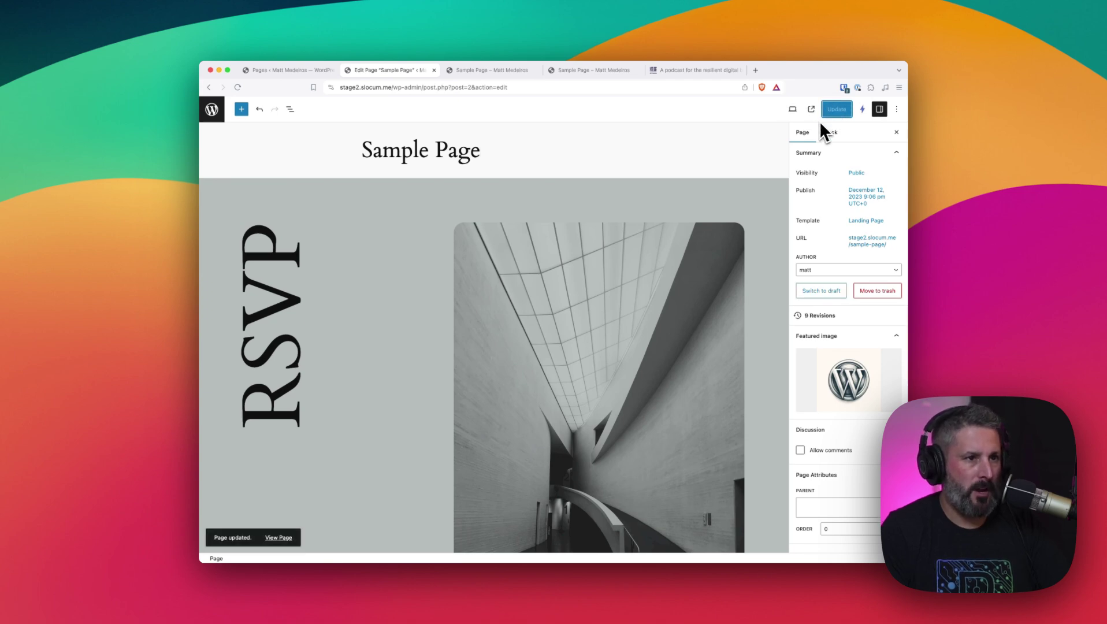
View the live page's RSVP pattern without a header, closing outdated Sample Page and podcast tabs
left_click(812, 109)
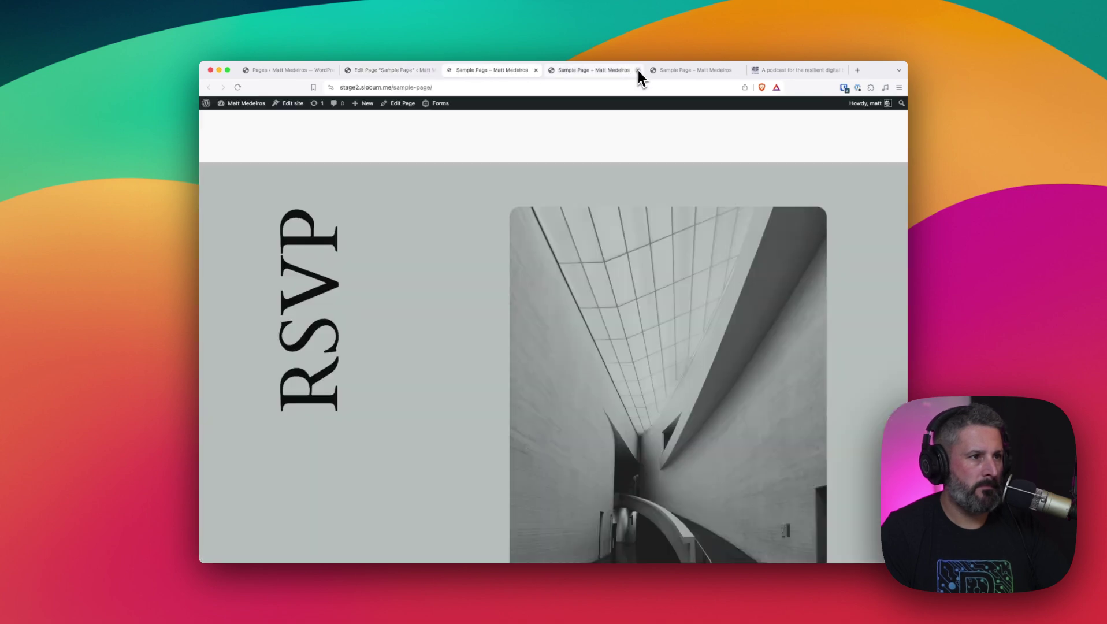
left_click(638, 70)
left_click(638, 70)
left_click(638, 70)
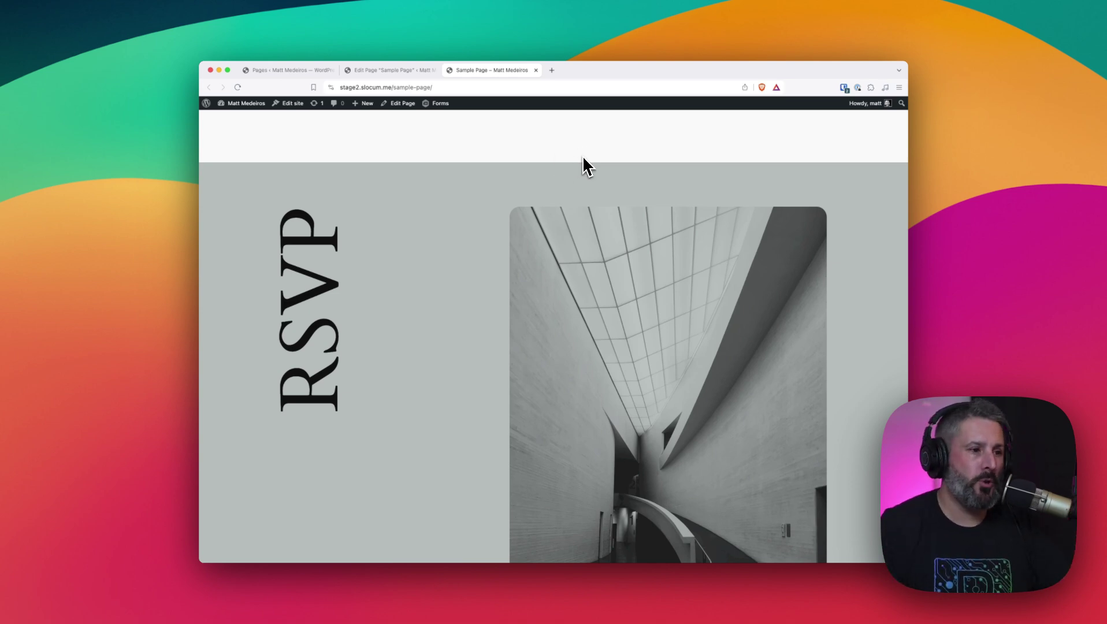
scroll(538, 153, "down", 3)
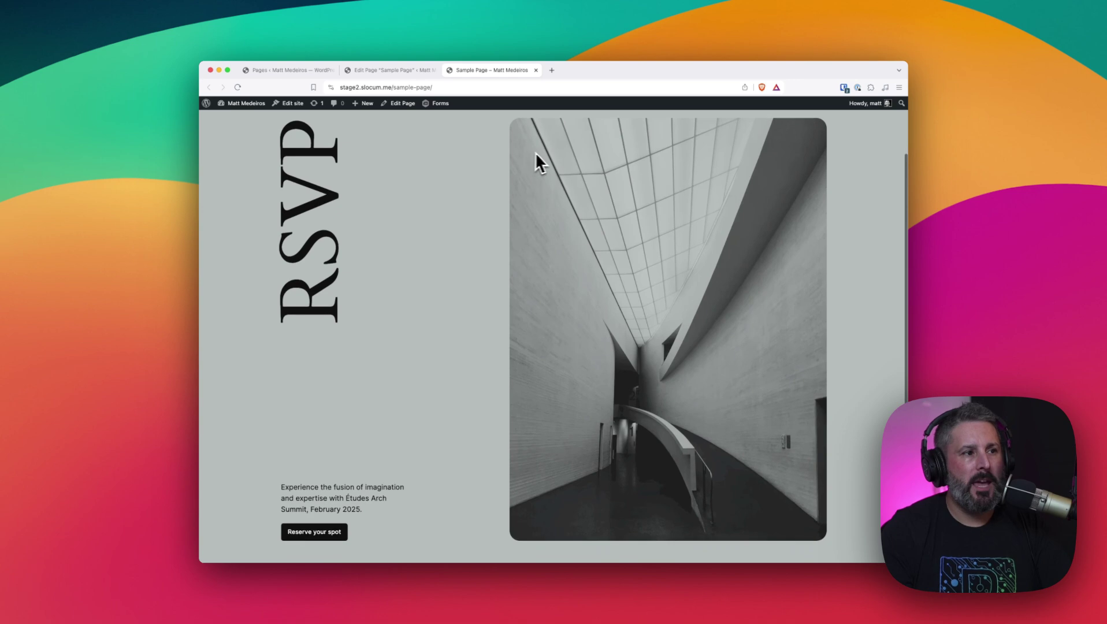
scroll(536, 152, "up", 3)
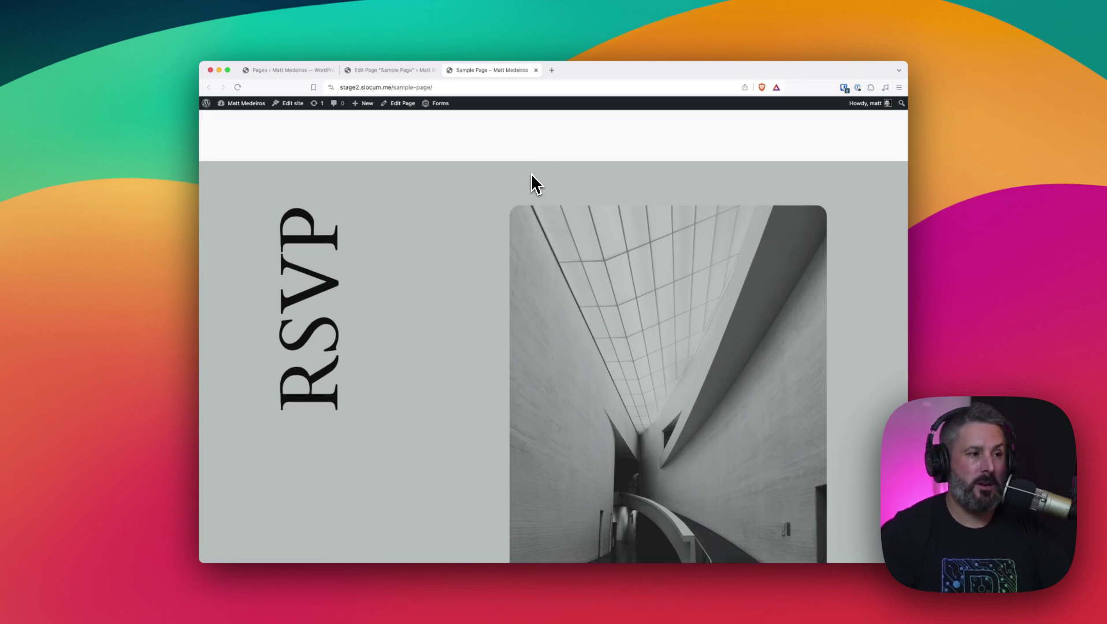
scroll(533, 237, "down", 5)
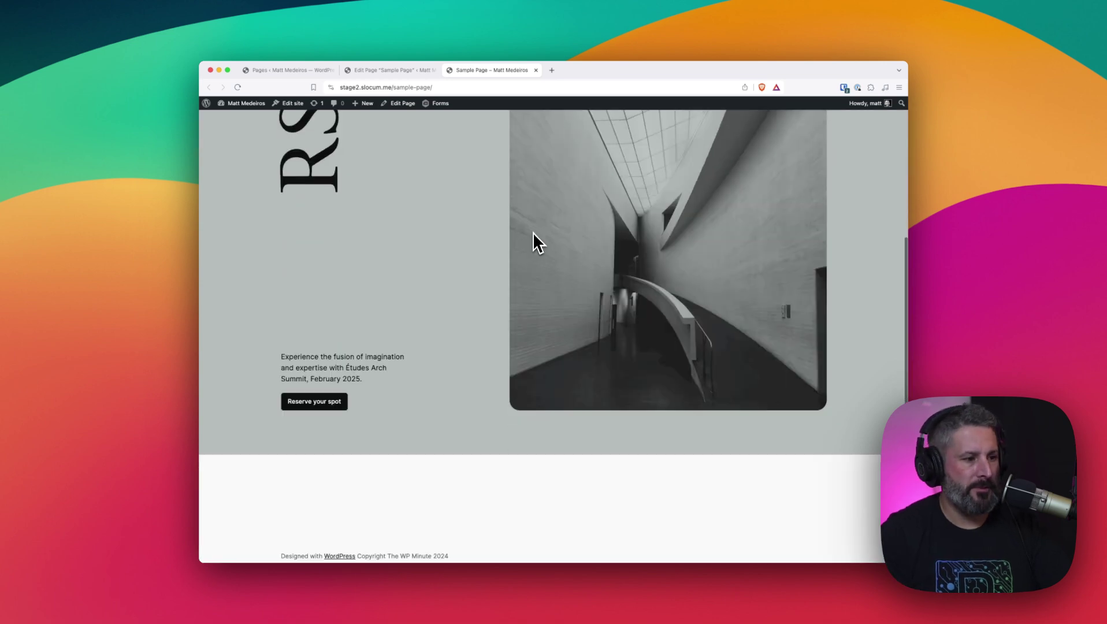
scroll(521, 240, "up", 6)
left_click(367, 69)
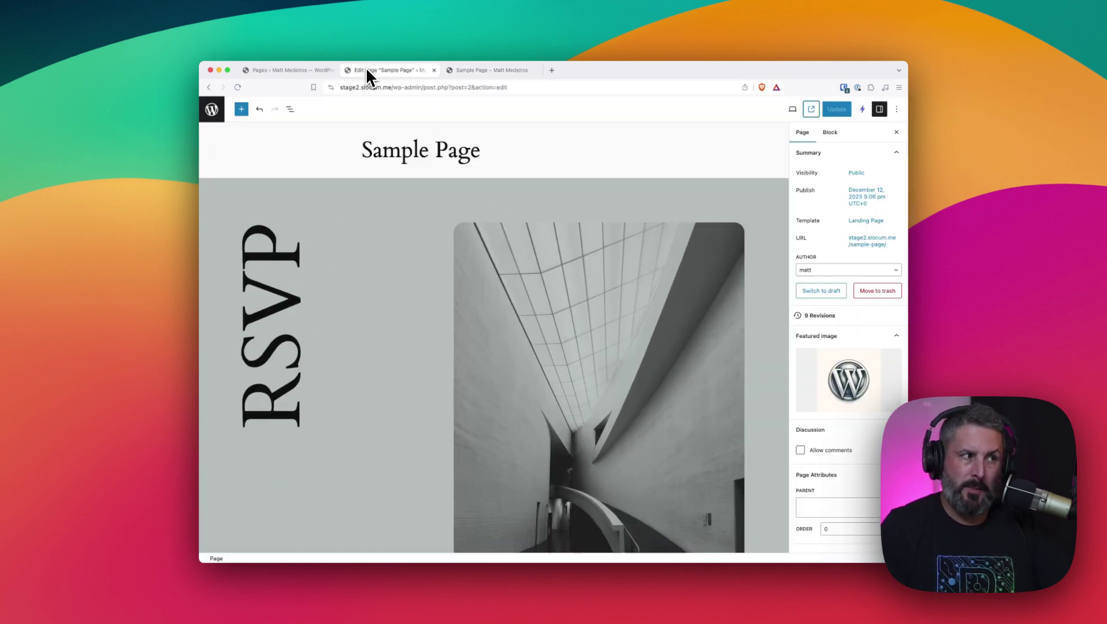
scroll(497, 213, "down", 7)
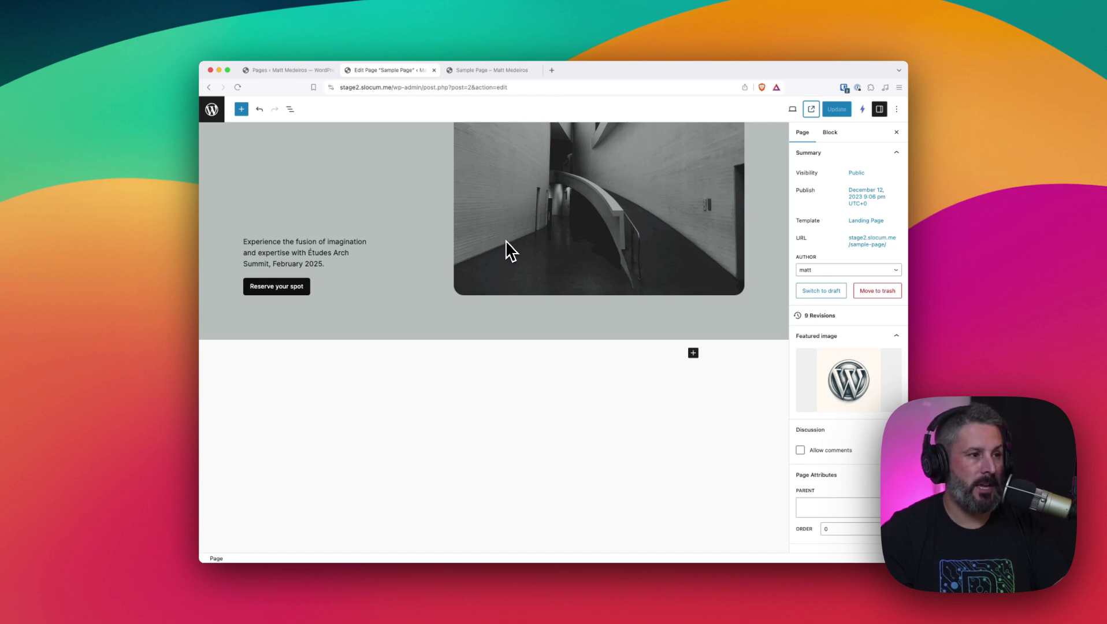
scroll(513, 262, "up", 10)
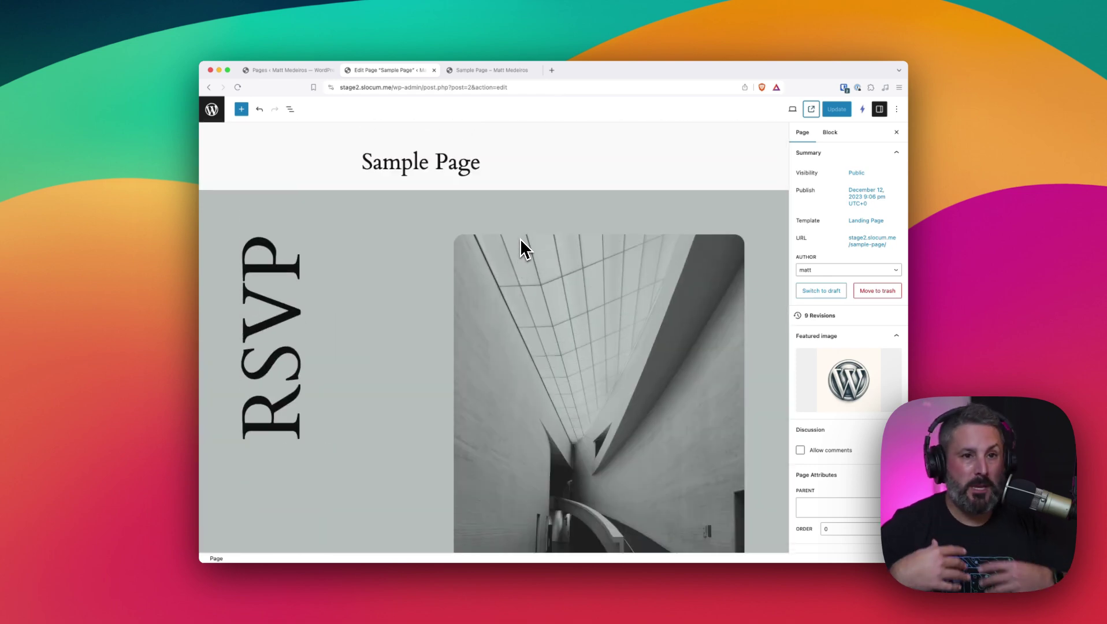
scroll(514, 243, "down", 6)
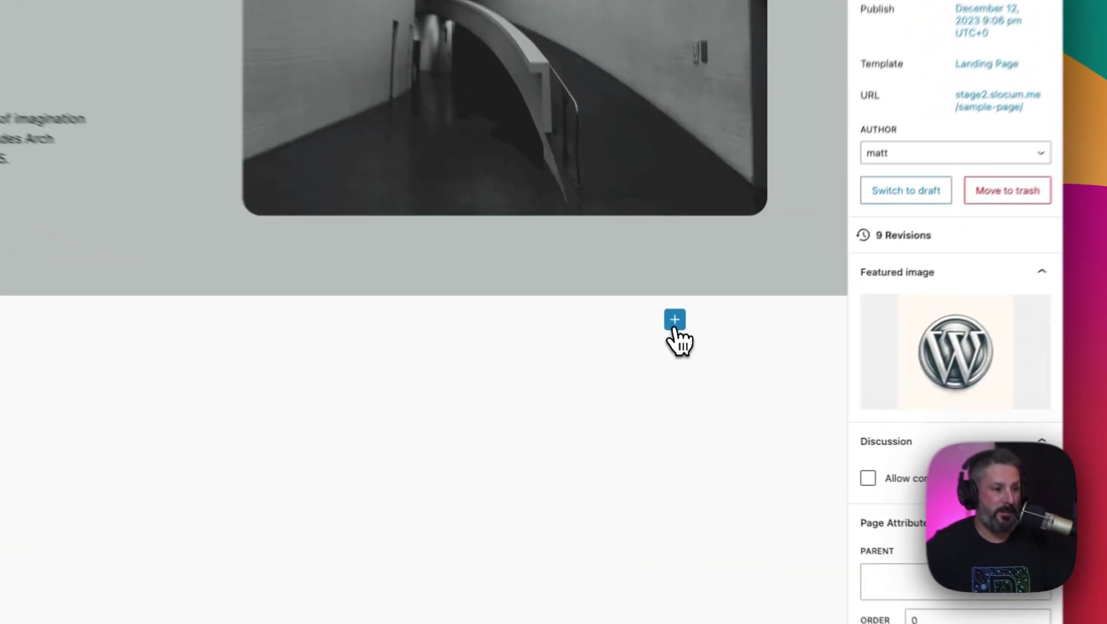
Insert a Single Product block below the RSVP pattern via a 'woo' block search
left_click(693, 362)
type("woo")
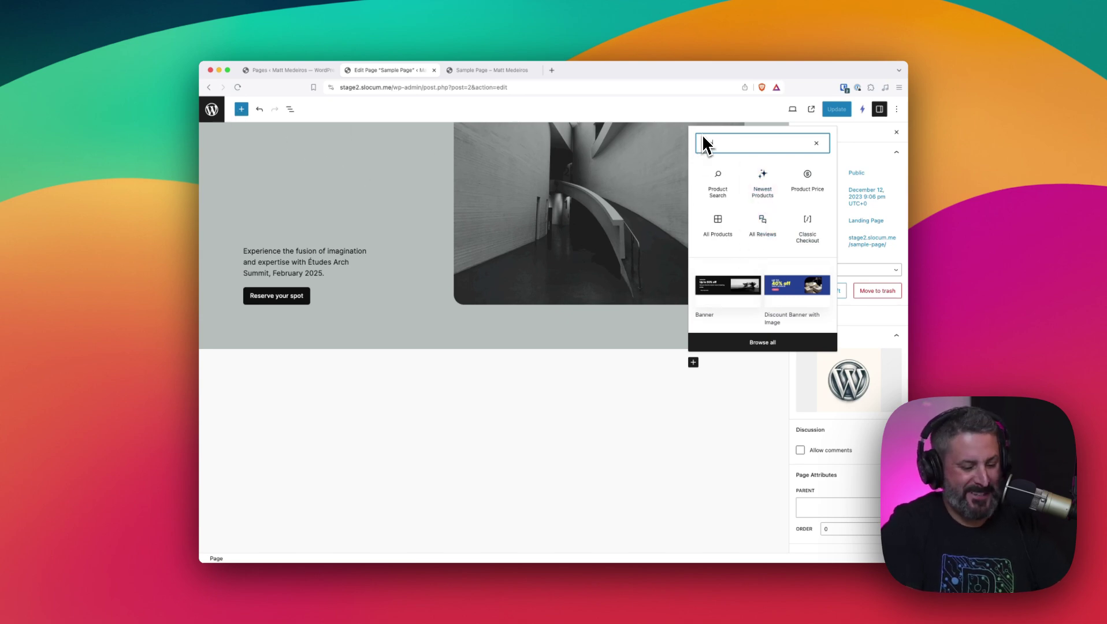
left_click(763, 342)
scroll(275, 335, "down", 10)
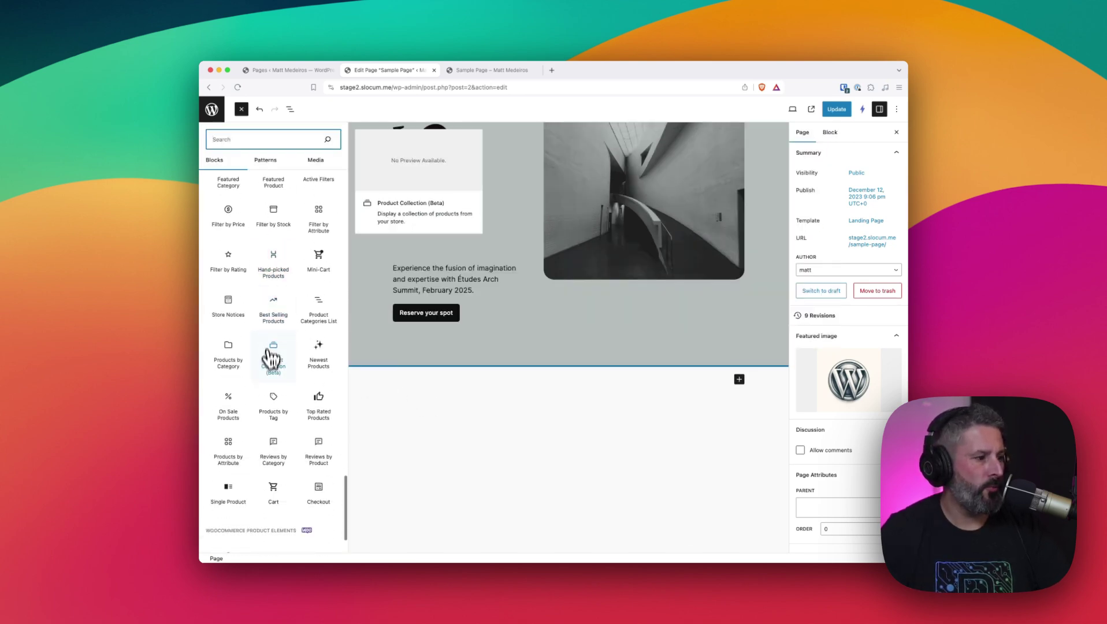
scroll(274, 358, "down", 2)
left_click(228, 427)
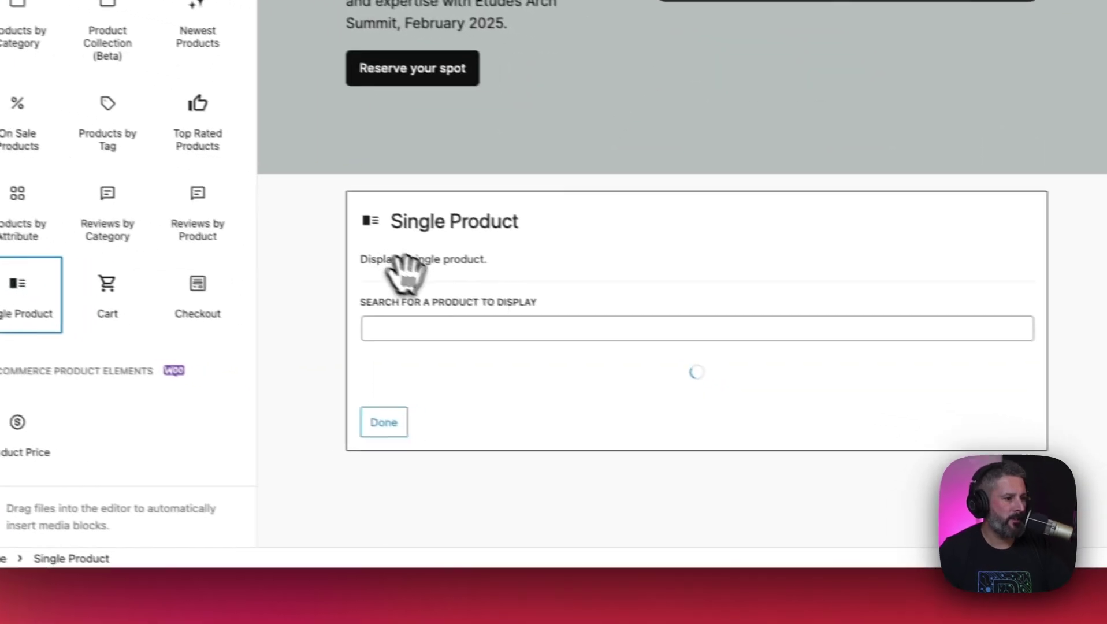
Set the Single Product block to display the ebook product
left_click(685, 335)
scroll(660, 346, "down", 3)
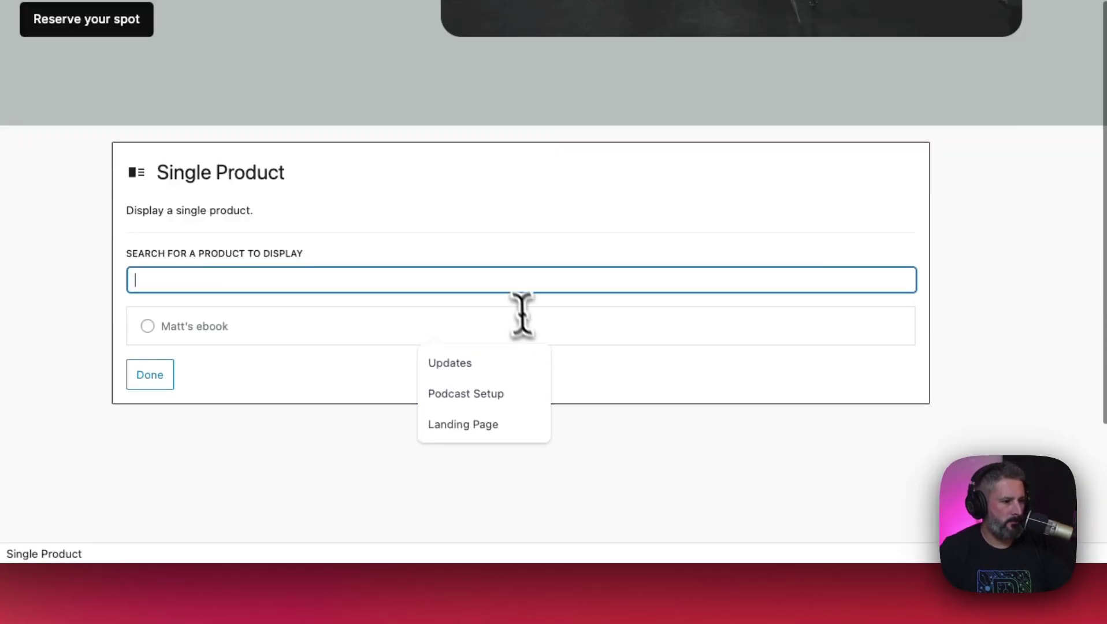
left_click(445, 338)
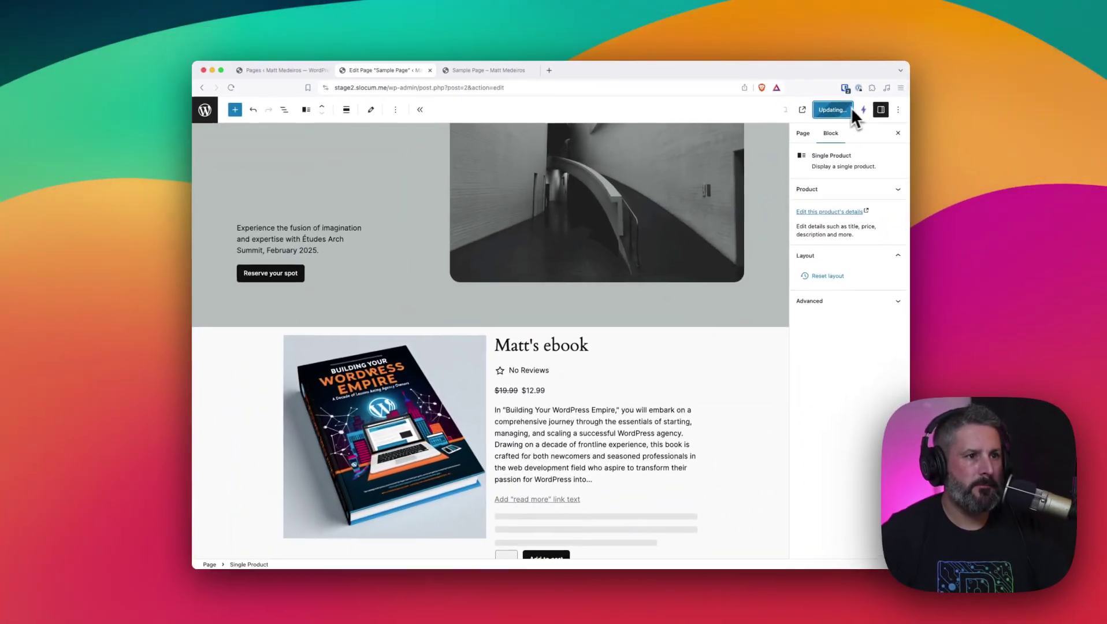
Check the live Sample Page's RSVP section and ebook product, then start a new tab for thewpminute.com/subscribe
left_click(803, 110)
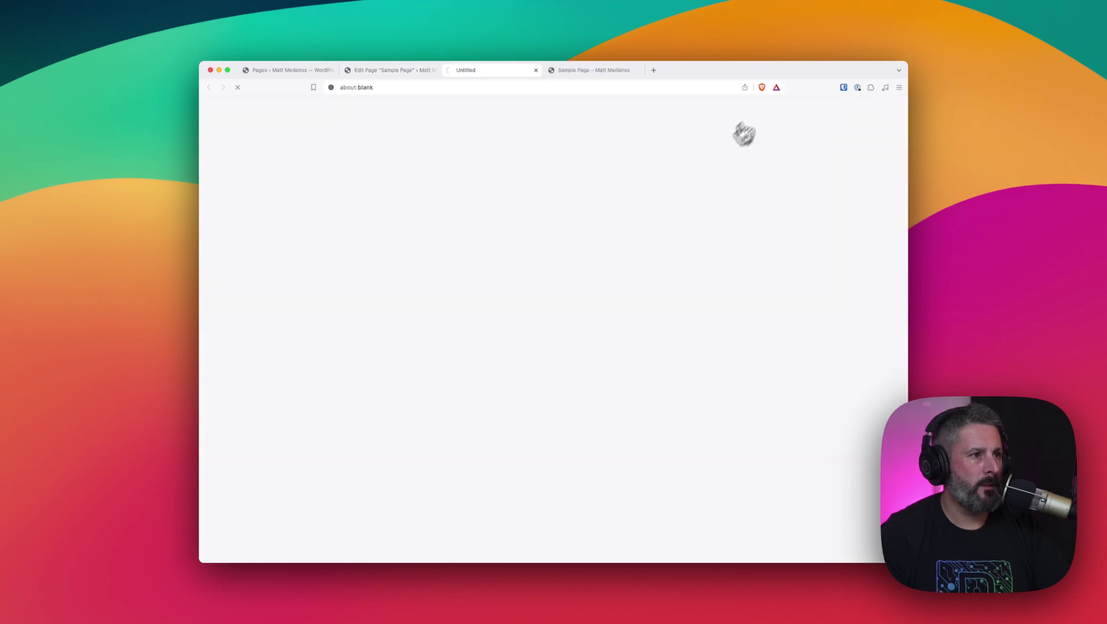
scroll(608, 265, "down", 5)
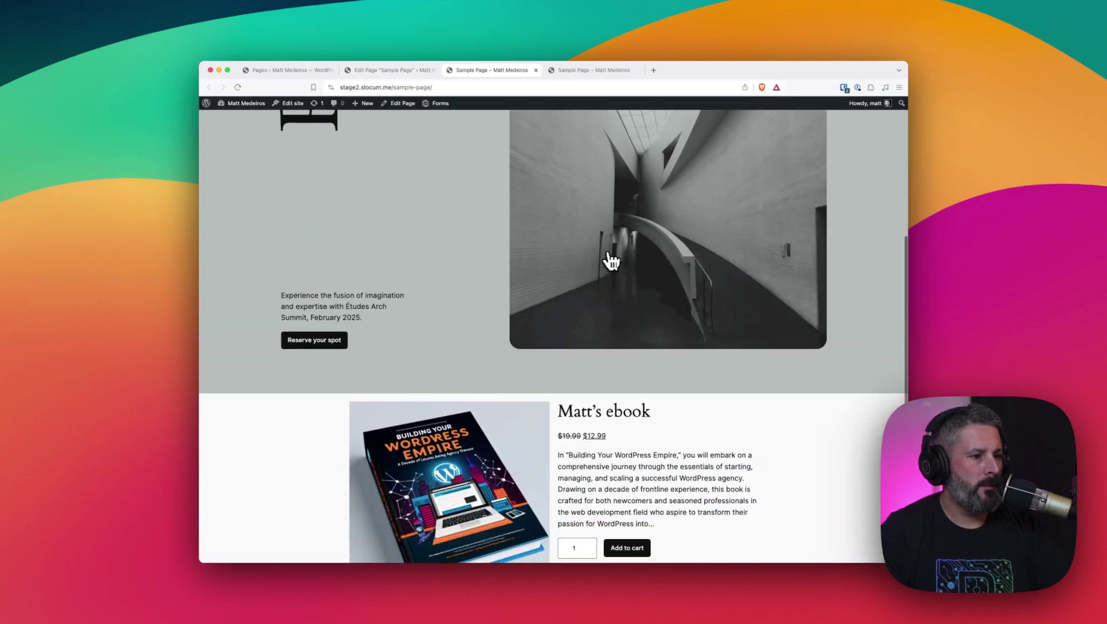
scroll(612, 261, "down", 3)
scroll(549, 258, "up", 10)
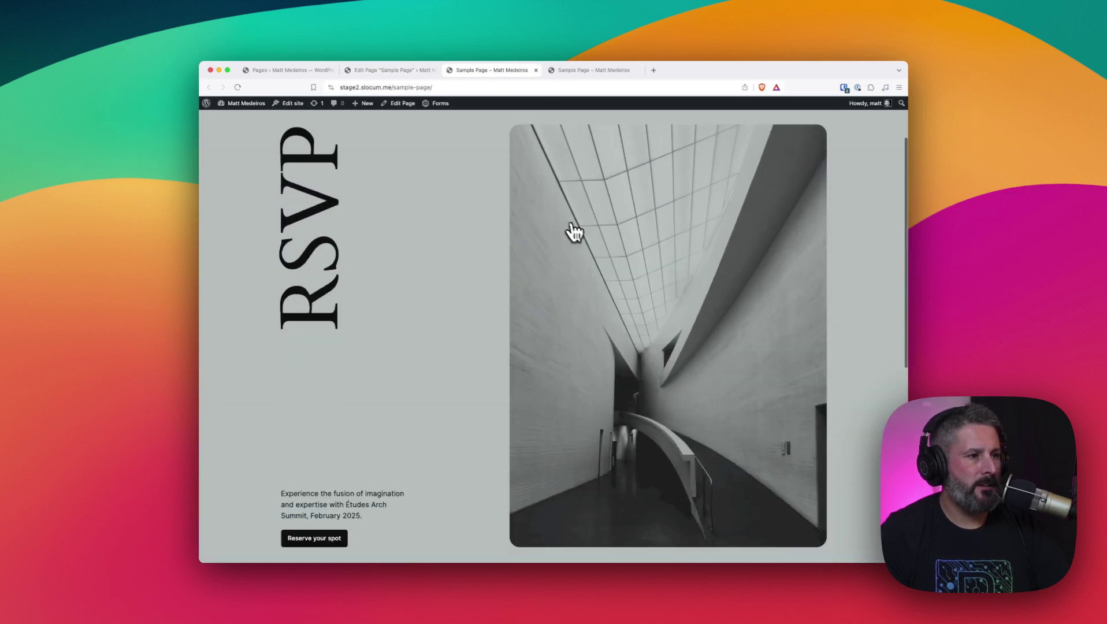
scroll(574, 232, "down", 7)
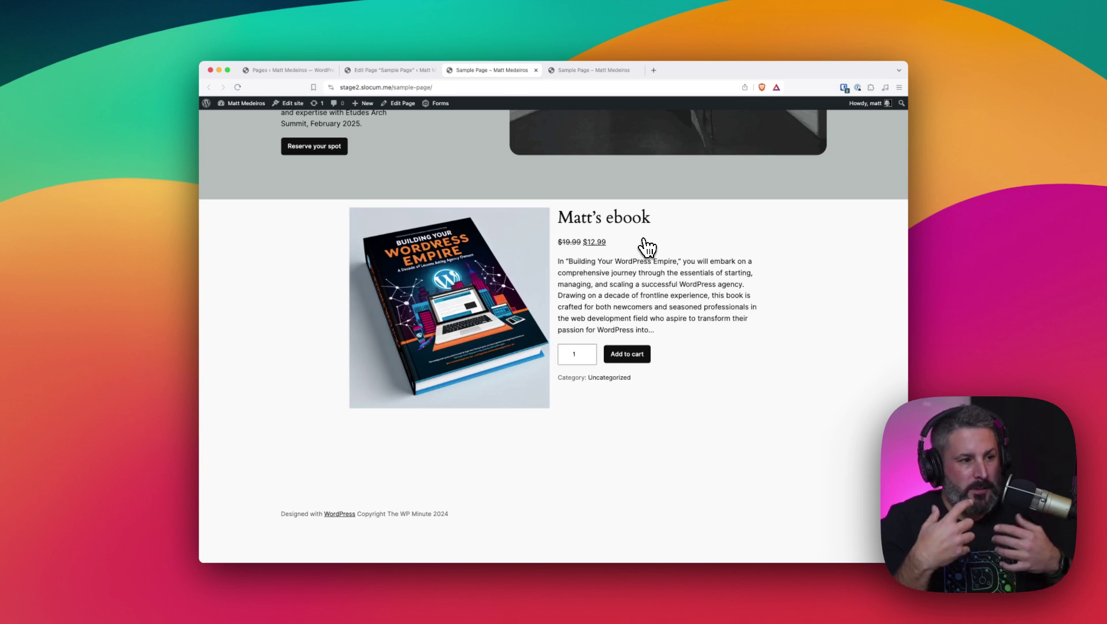
scroll(642, 248, "up", 10)
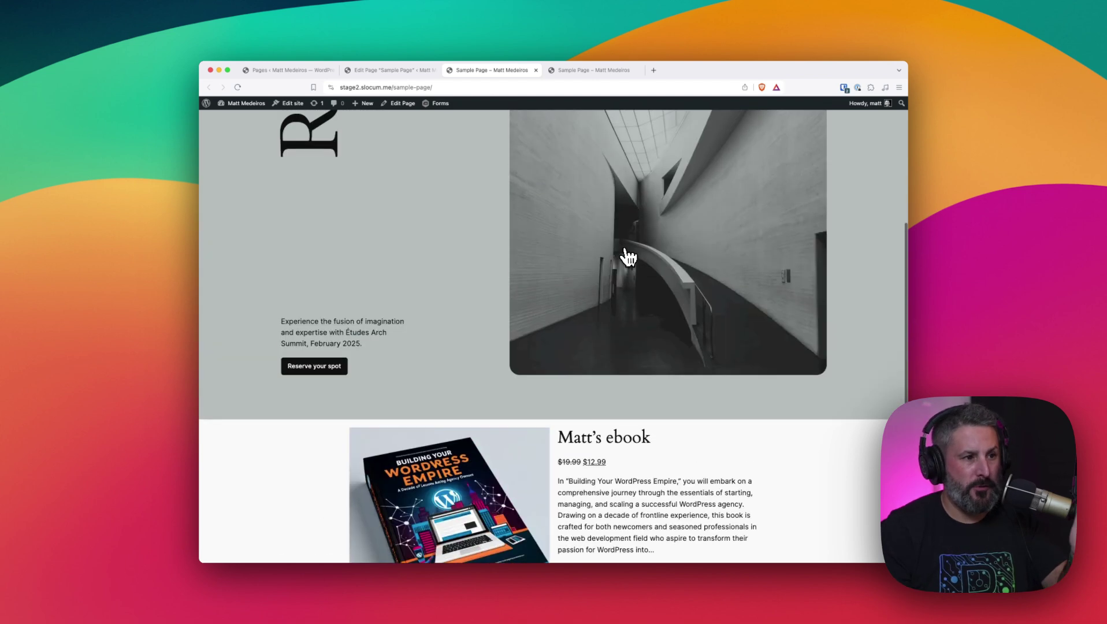
scroll(616, 257, "up", 2)
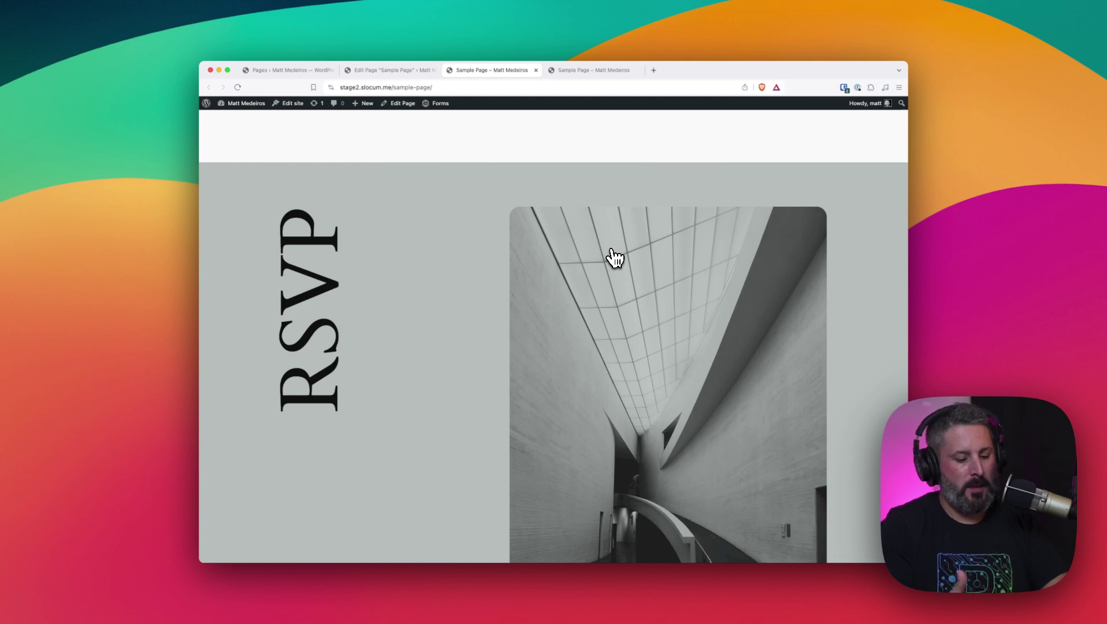
key("super+t")
type("thewpminute.com")
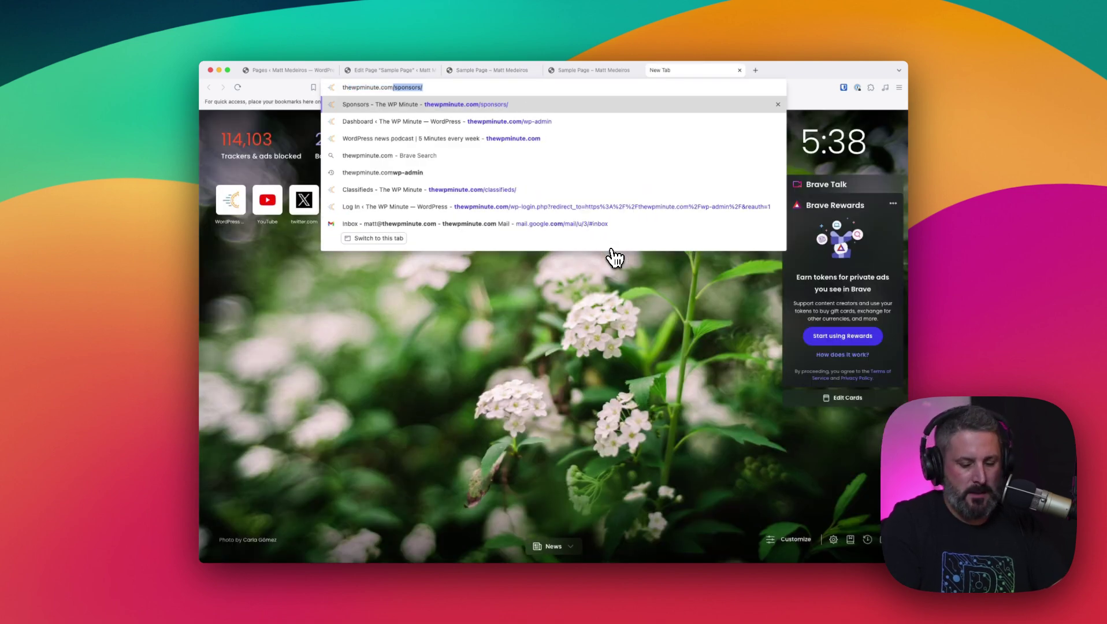
type("/su")
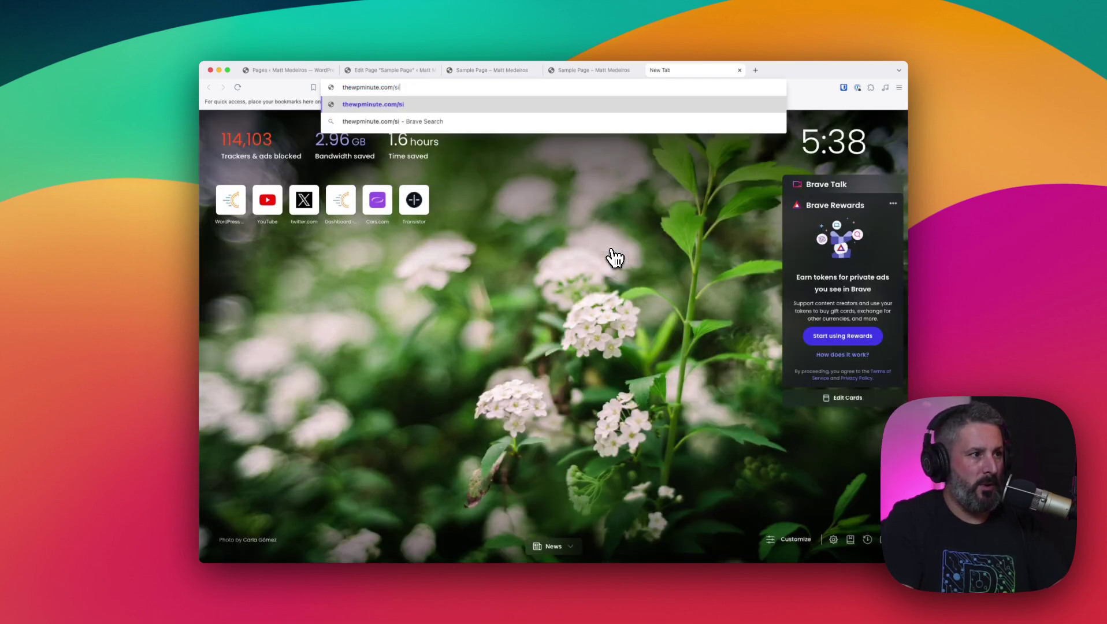
type("bscribe")
Load The WP Minute's weekly newsletter subscribe page at thewpminute.com/subscribe
key("Return")
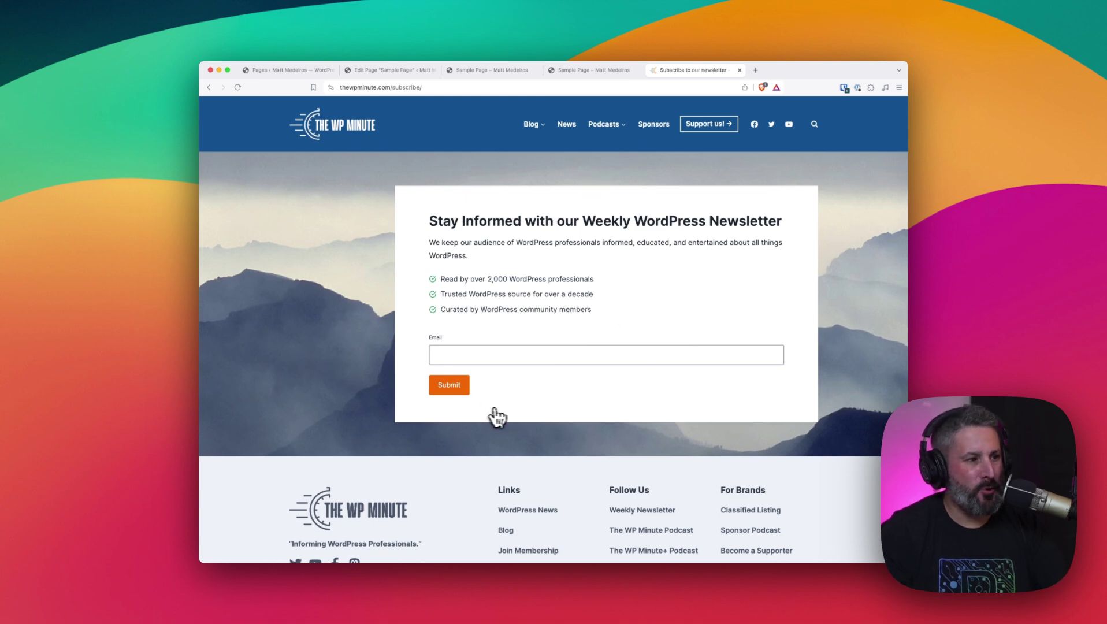
scroll(512, 435, "down", 1)
scroll(511, 435, "up", 1)
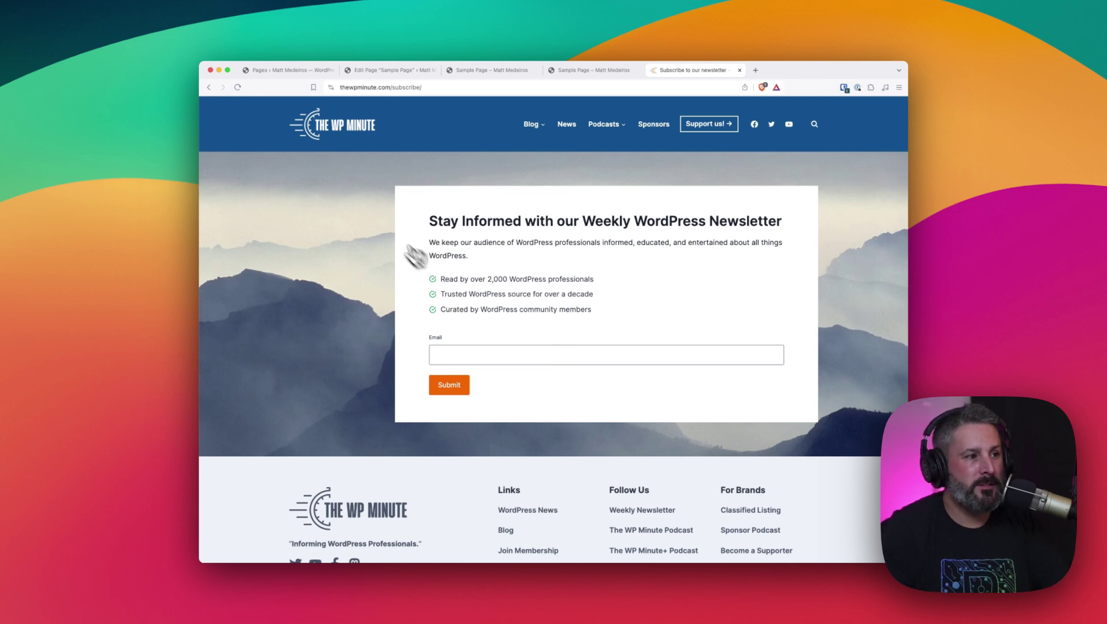
Return to the Sample Page in the block editor
left_click(520, 71)
scroll(423, 266, "down", 5)
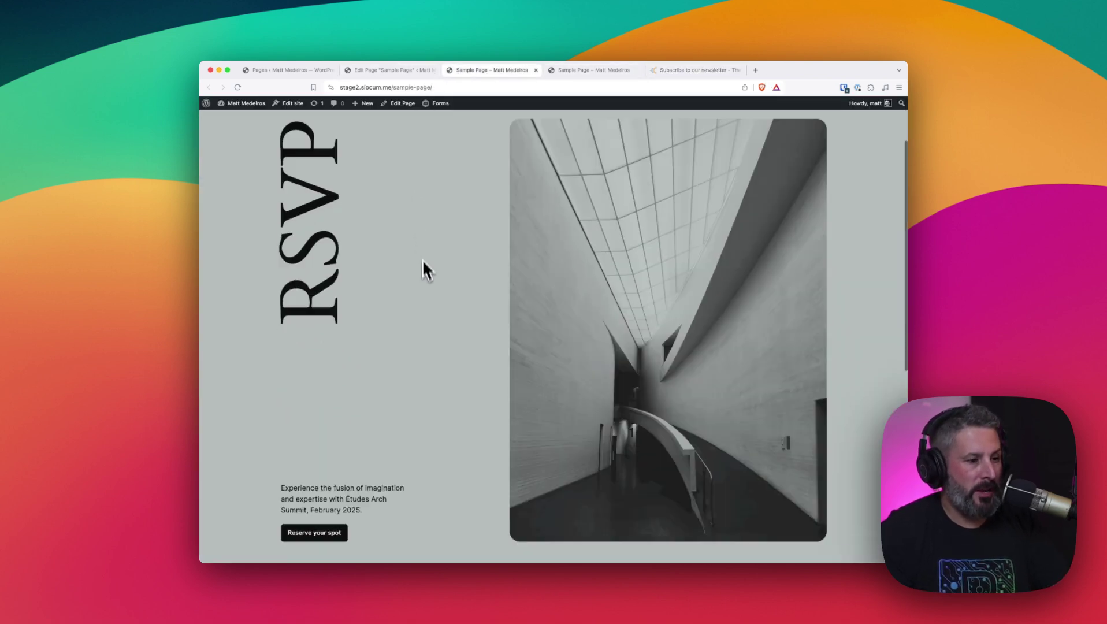
scroll(425, 273, "down", 3)
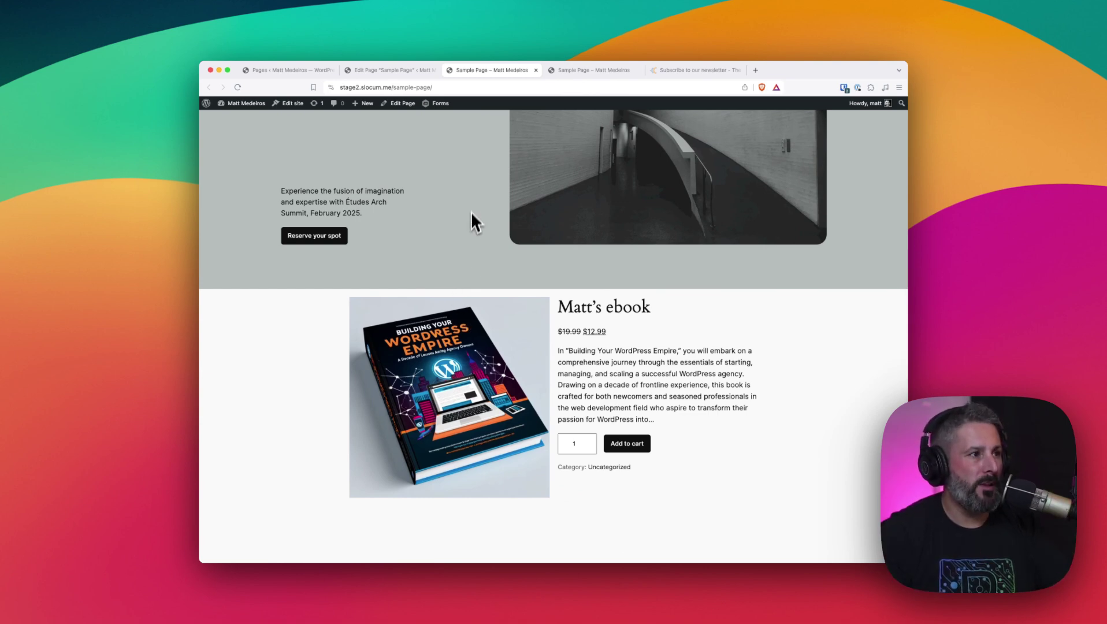
left_click(413, 74)
List the Sample Page's available templates, with Landing Page shown as current
left_click(803, 133)
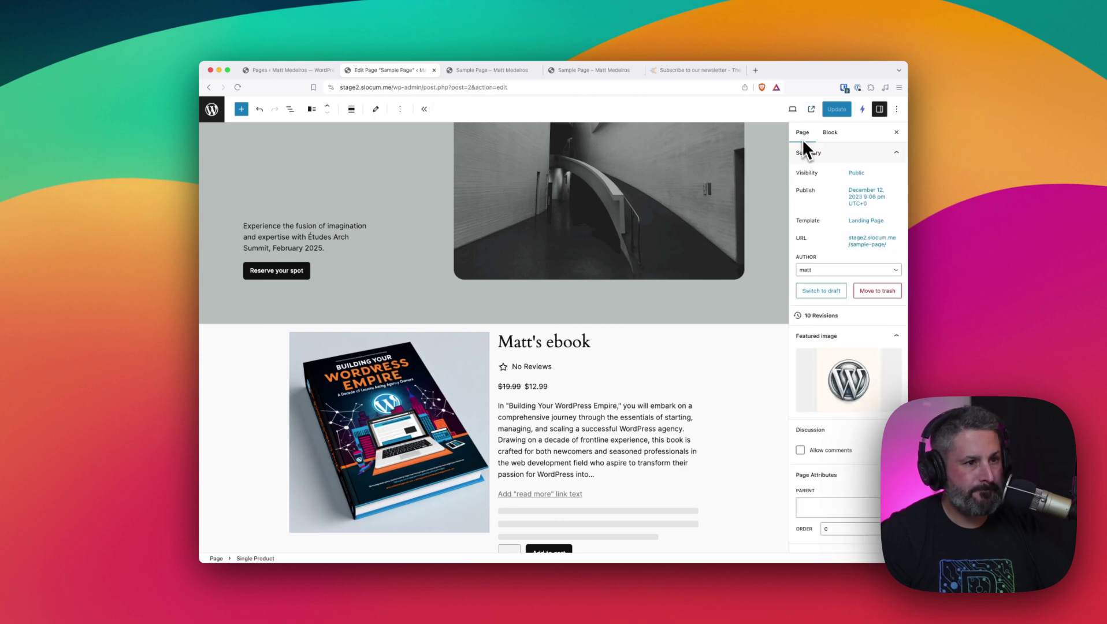
left_click(866, 222)
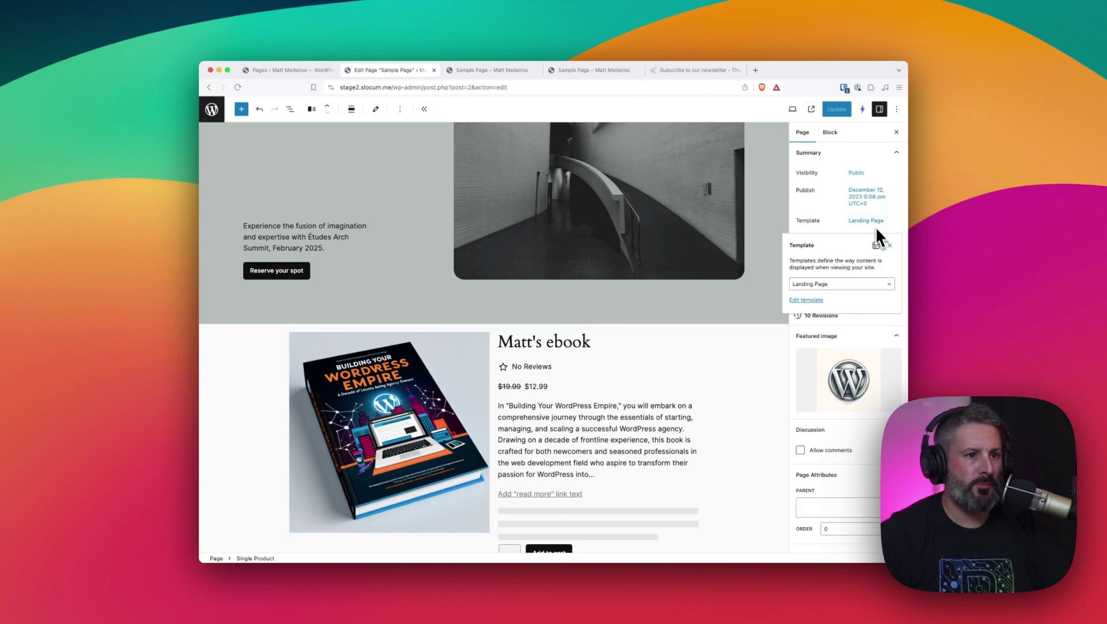
left_click(882, 283)
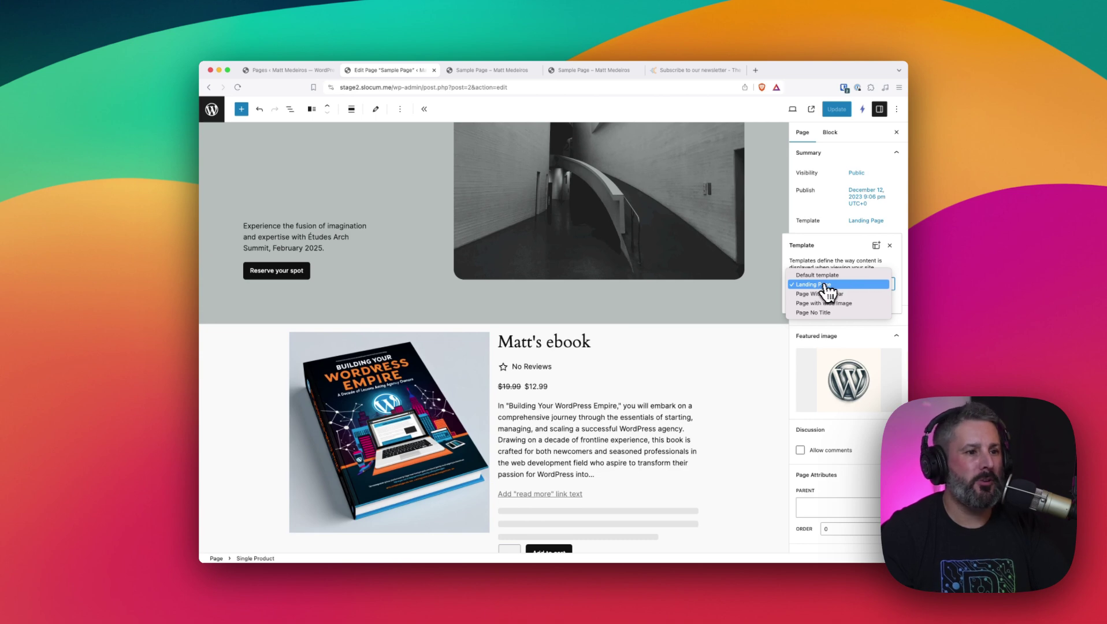
Close the template list with Landing Page kept and switch to The WP Minute subscribe tab
left_click(695, 337)
scroll(696, 338, "down", 3)
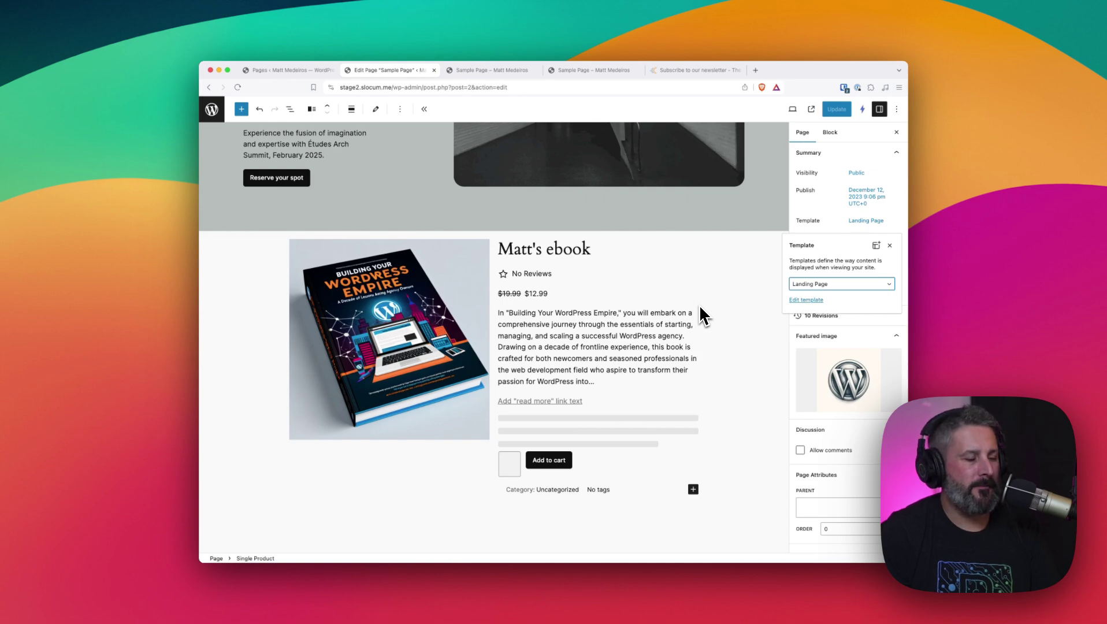
scroll(595, 206, "up", 5)
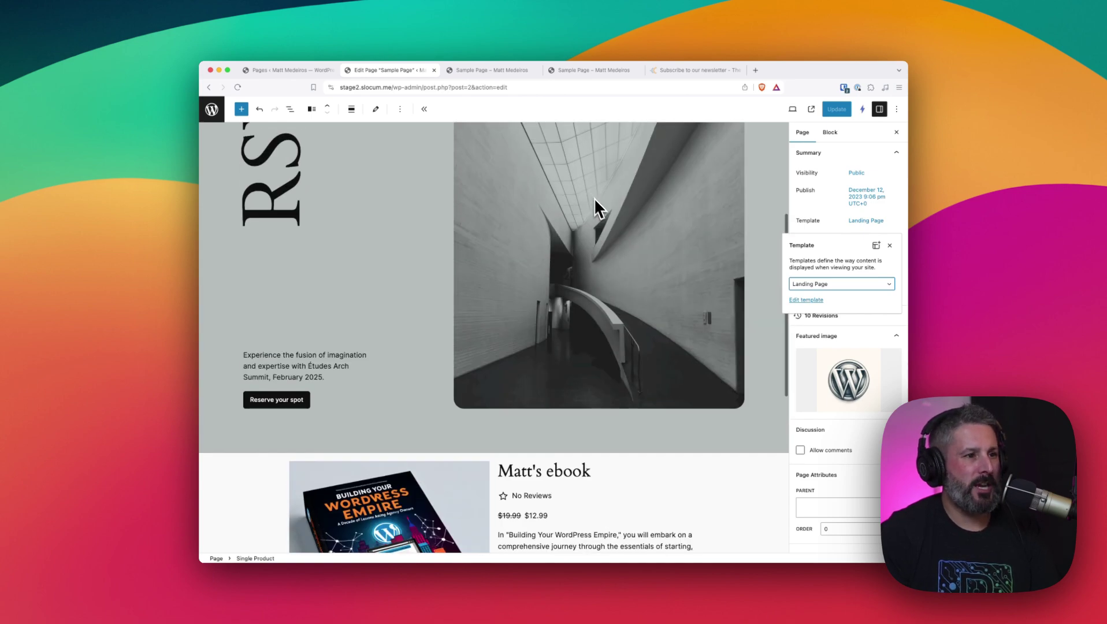
scroll(598, 201, "up", 5)
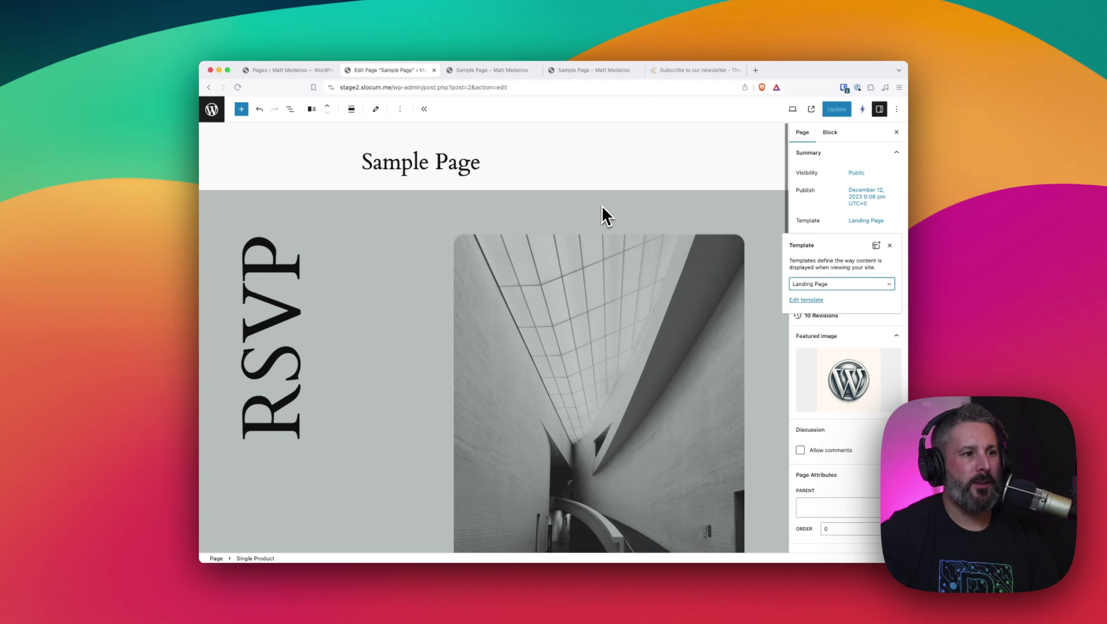
left_click(669, 74)
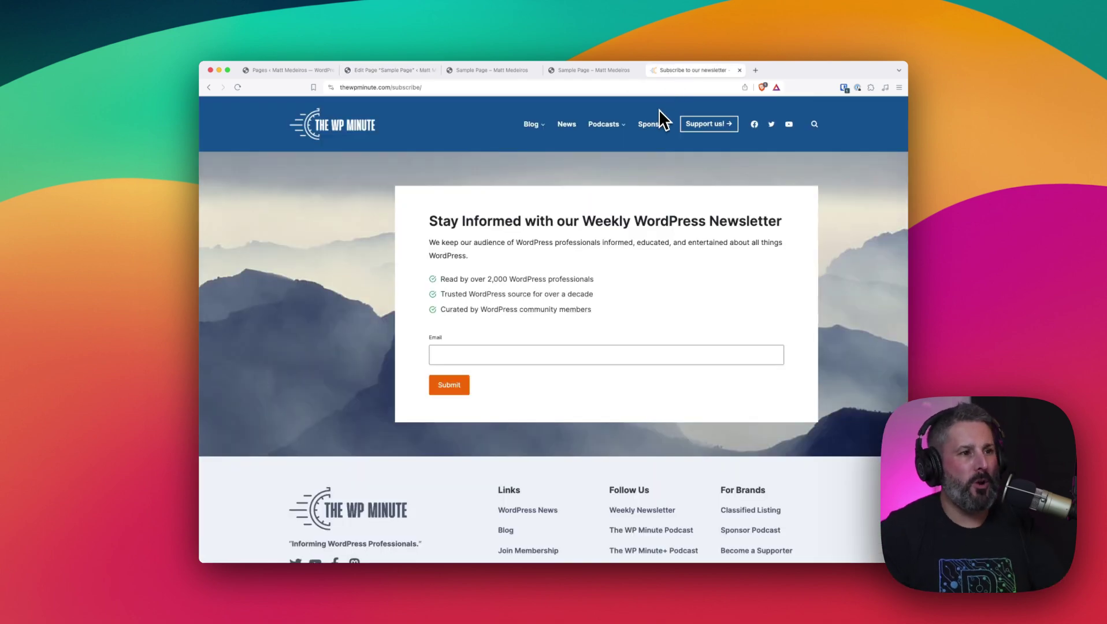
Replace 'subscribe/' with 'fast' in the address to load the 30-minute consult booking page
left_click(393, 87)
key("alt+BackSpace")
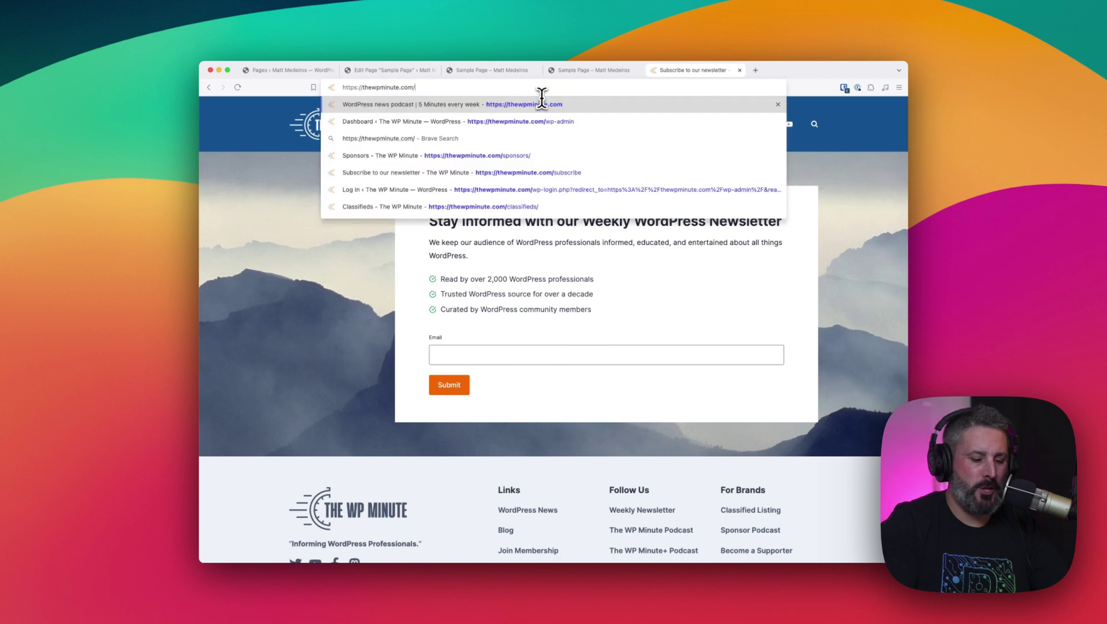
type("fast")
key("Return")
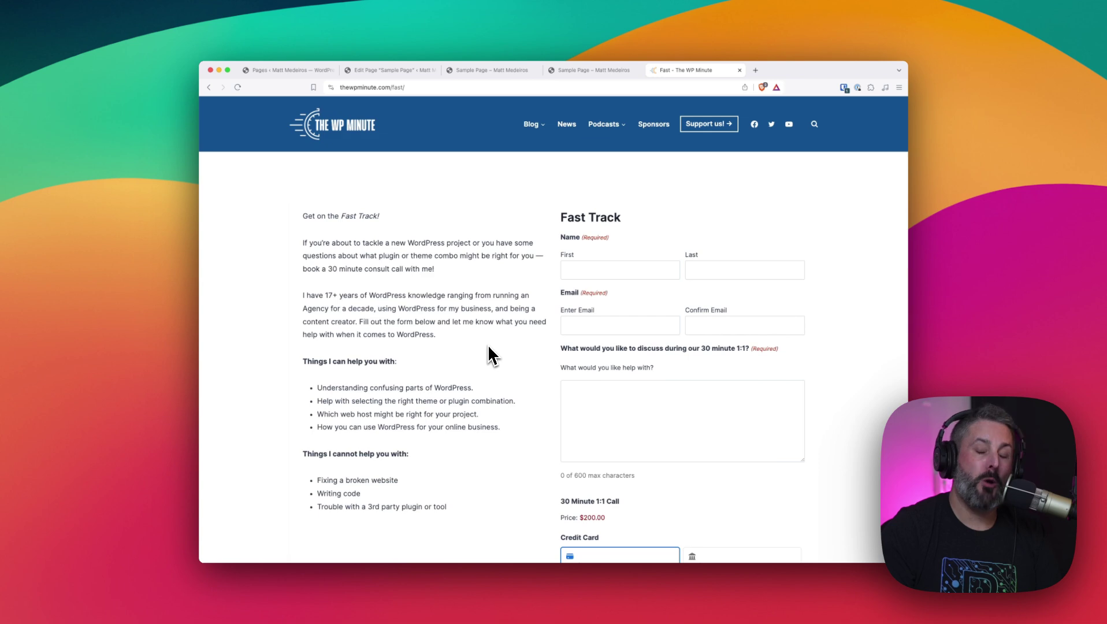
scroll(496, 353, "down", 1)
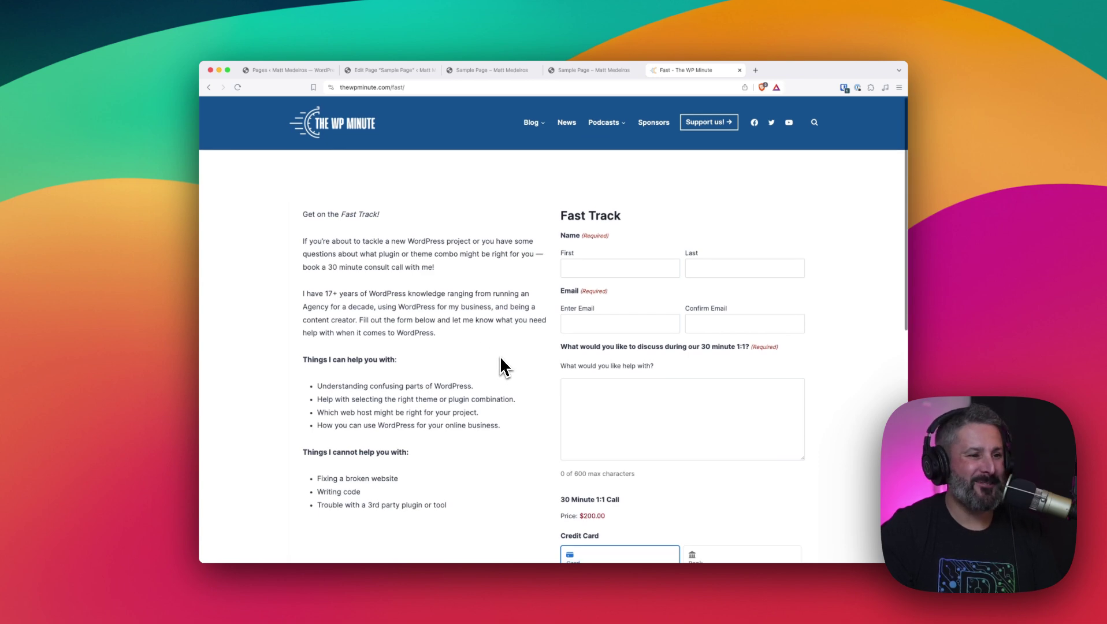